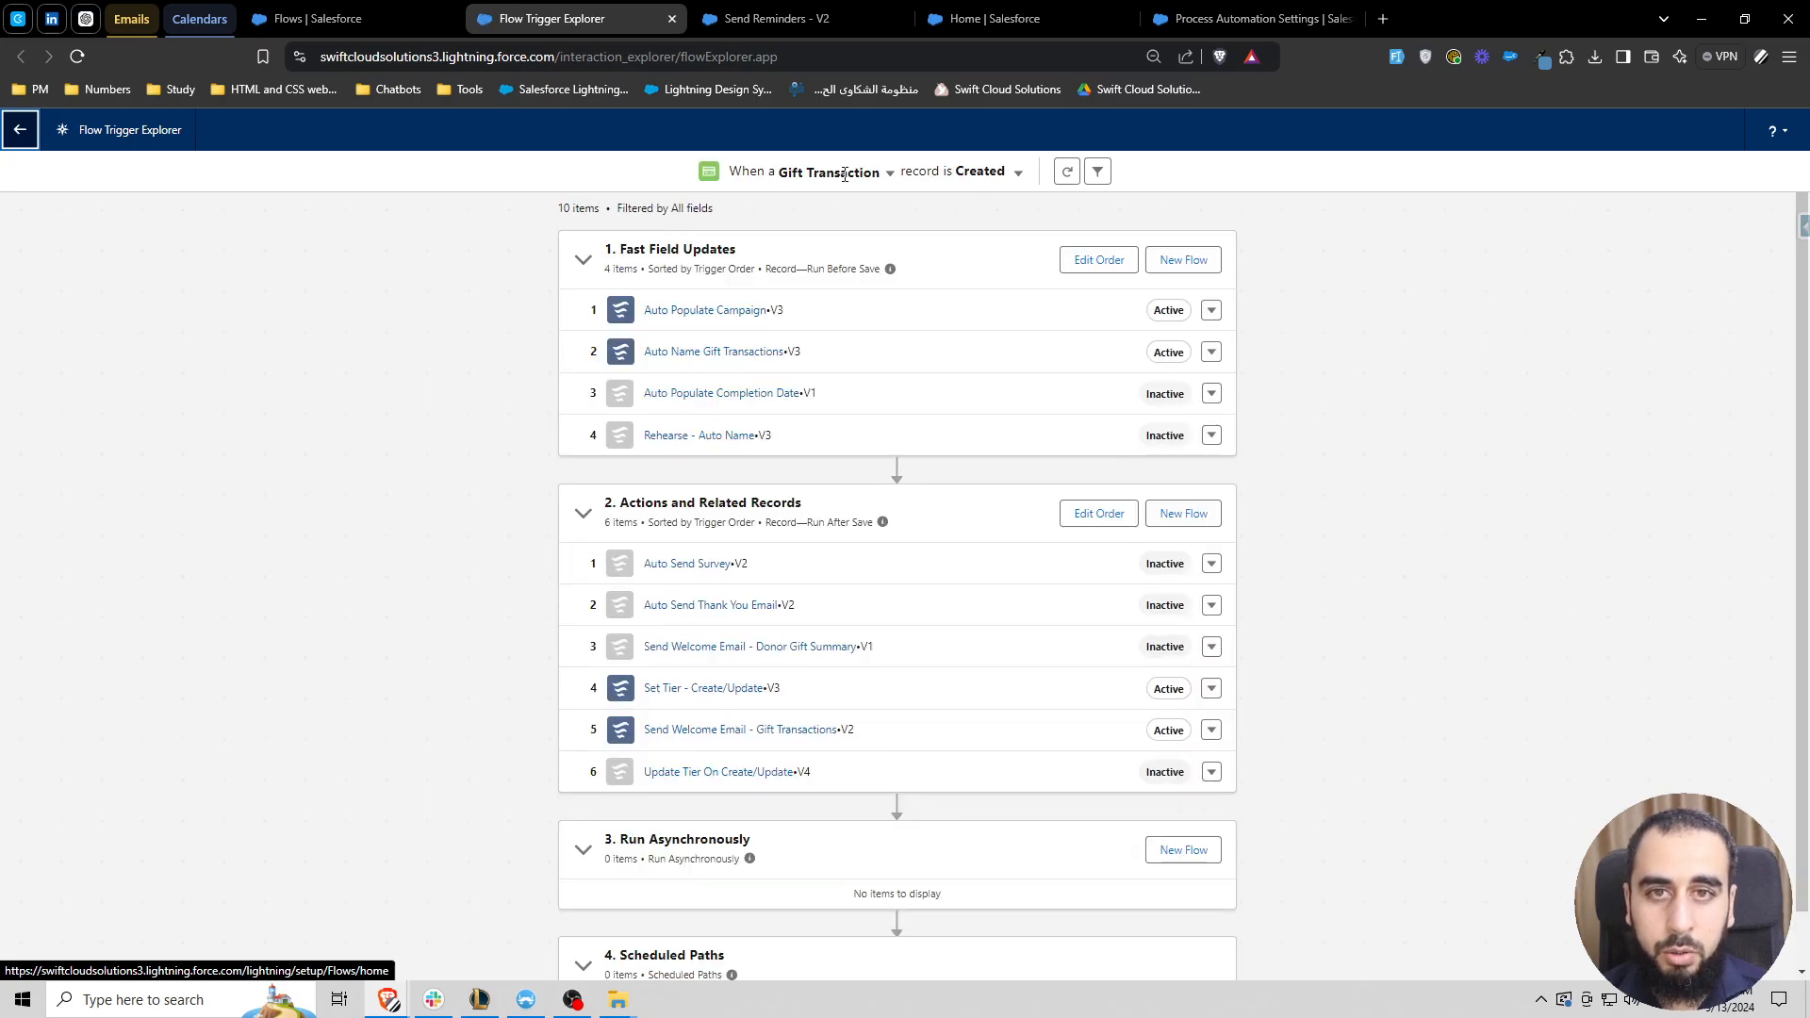
Examine the Flow Trigger Explorer's object and trigger event choices, and its flow sections from Fast Field Updates to Scheduled Paths
{"action": "left_click_drag", "start_coordinate": [783, 172], "coordinate": [879, 173]}
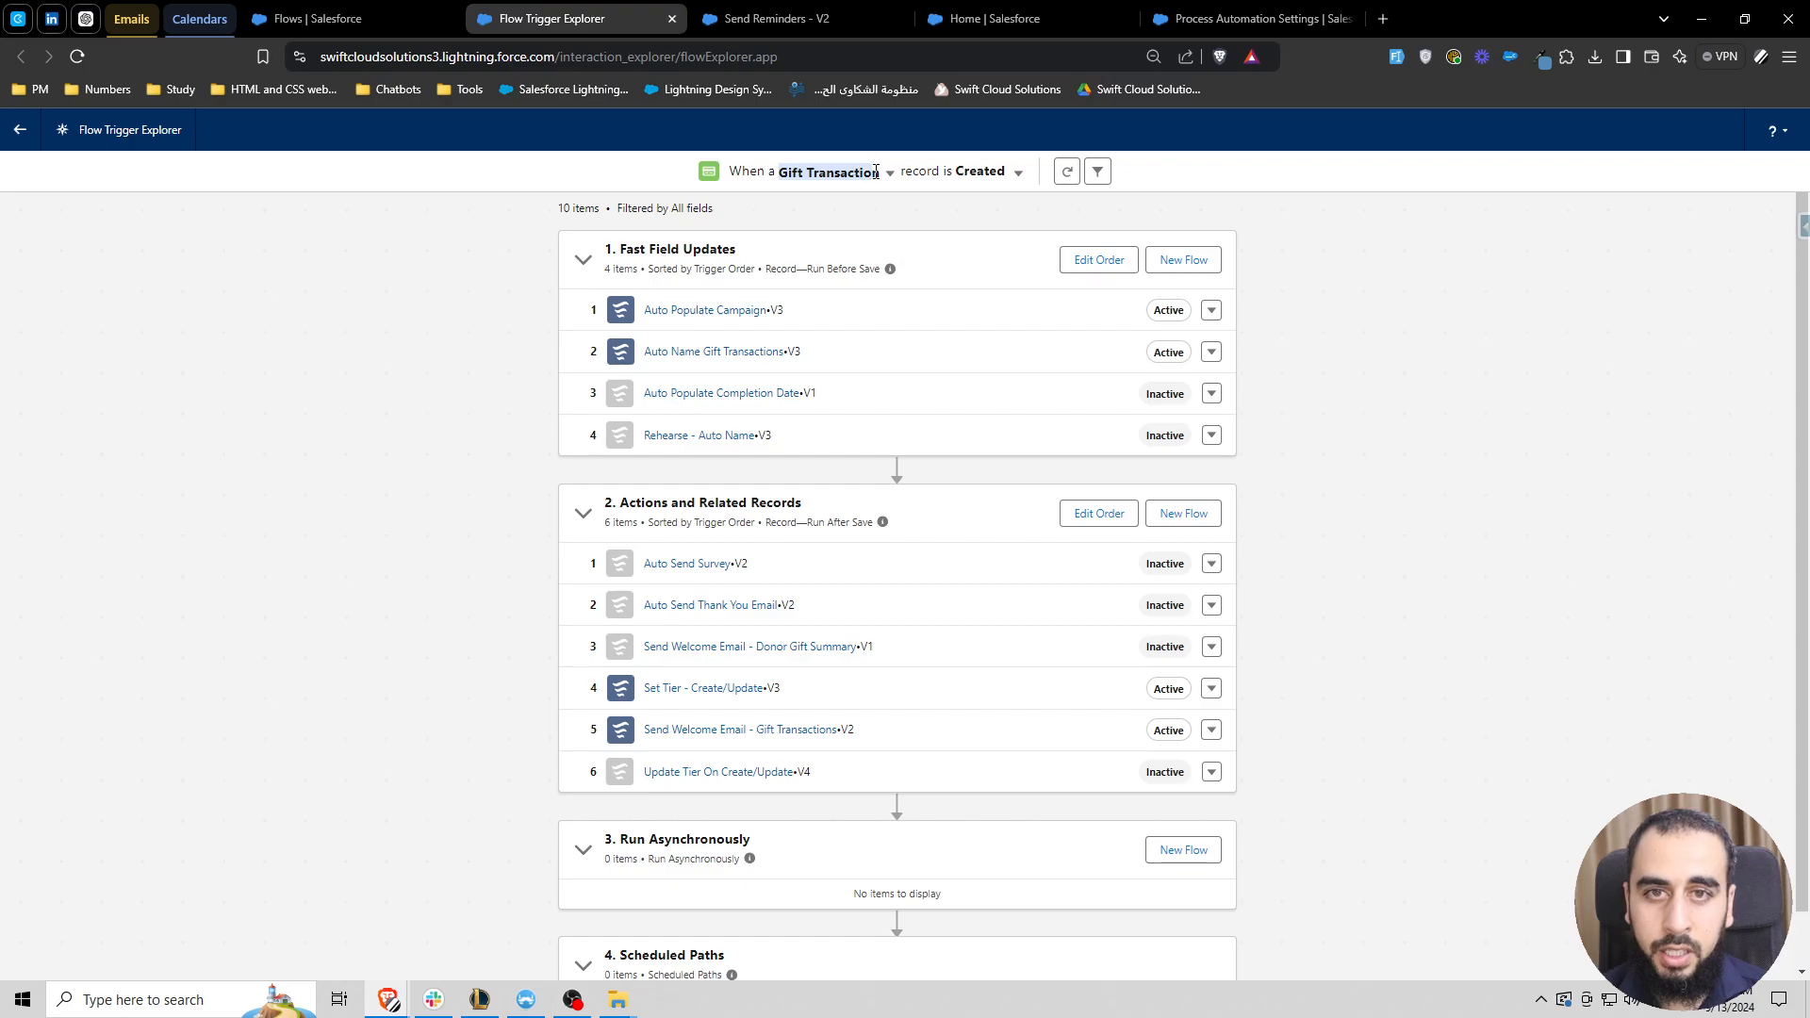
{"action": "left_click", "coordinate": [888, 173]}
{"action": "left_click", "coordinate": [1109, 217]}
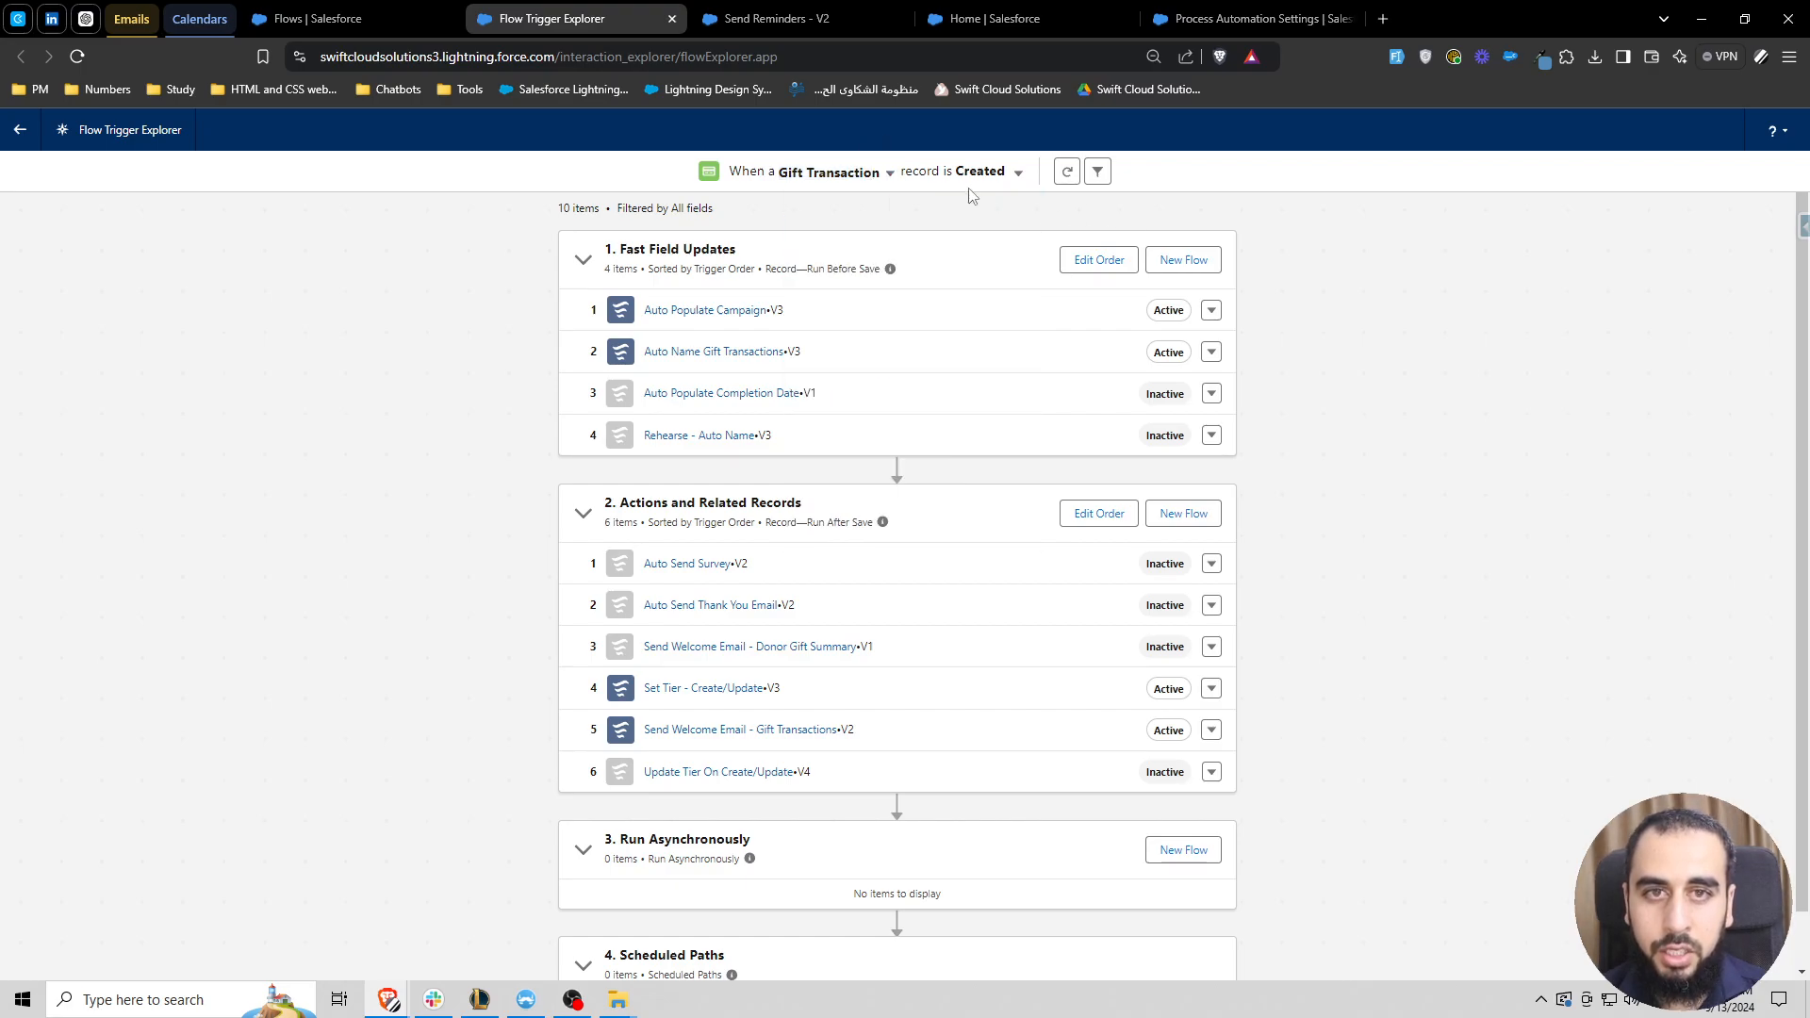
{"action": "left_click", "coordinate": [1016, 175]}
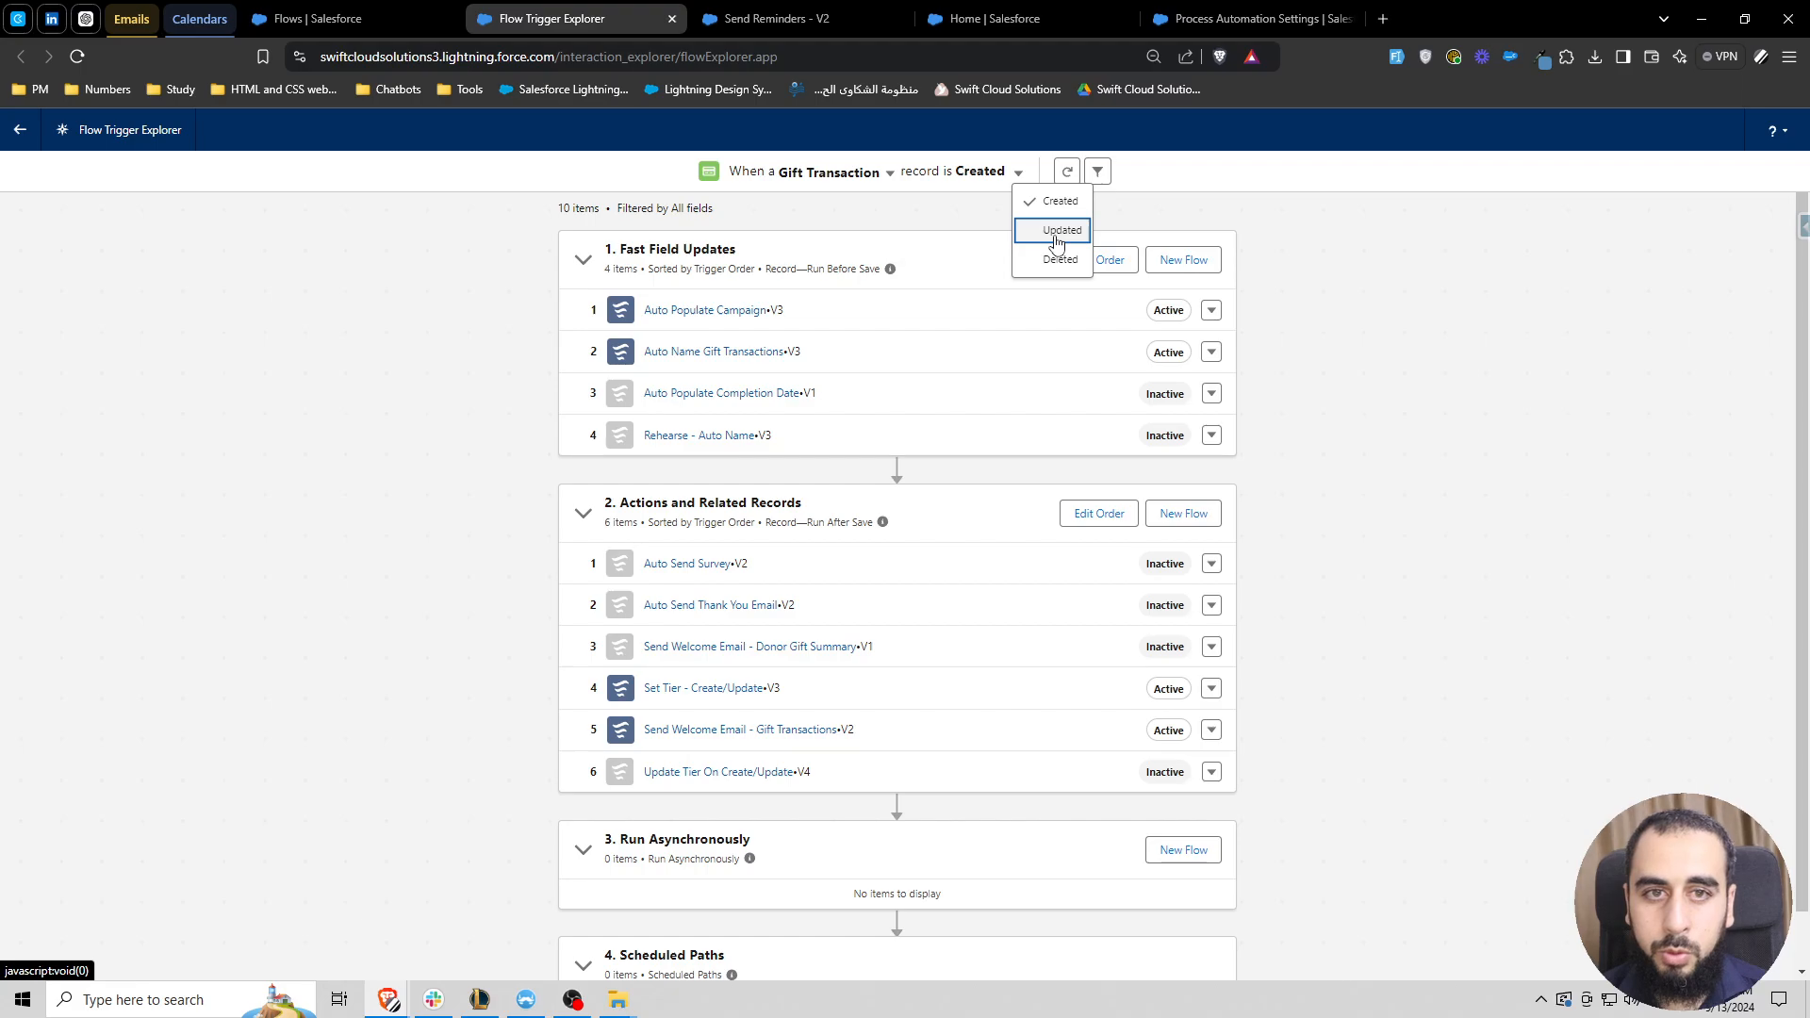
{"action": "left_click", "coordinate": [1148, 209]}
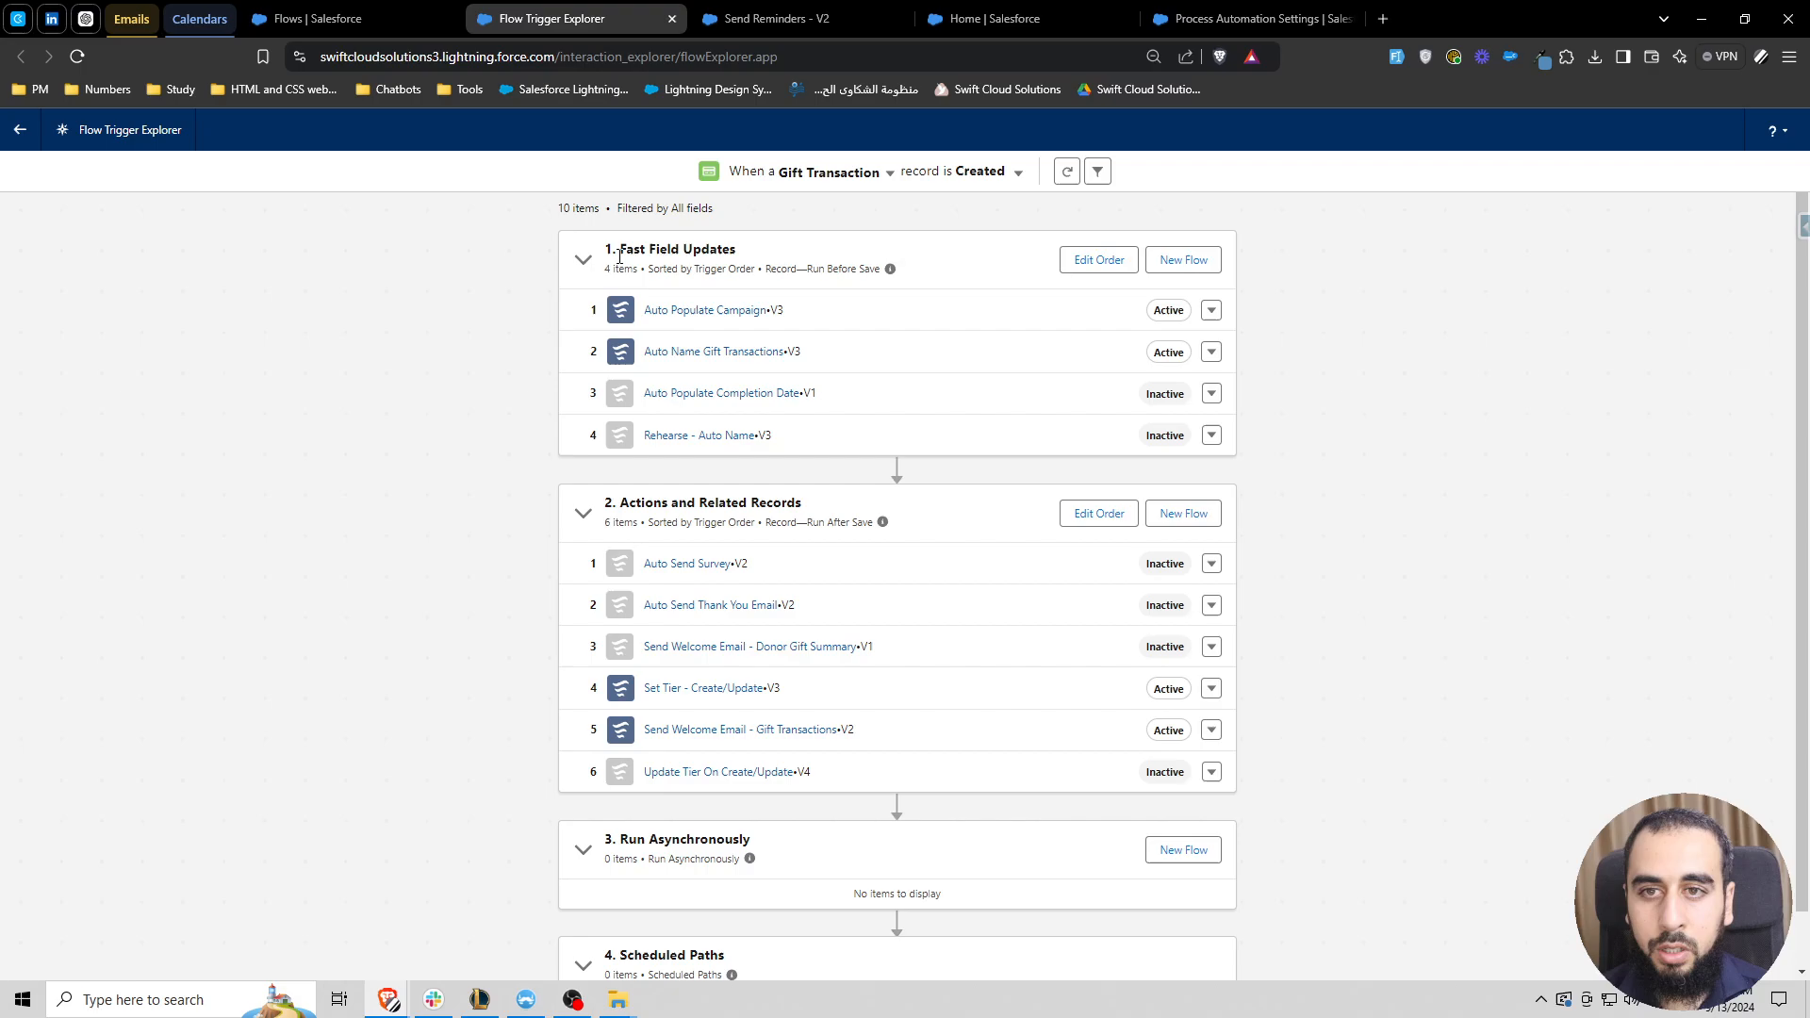
{"action": "left_click_drag", "start_coordinate": [619, 253], "coordinate": [785, 255]}
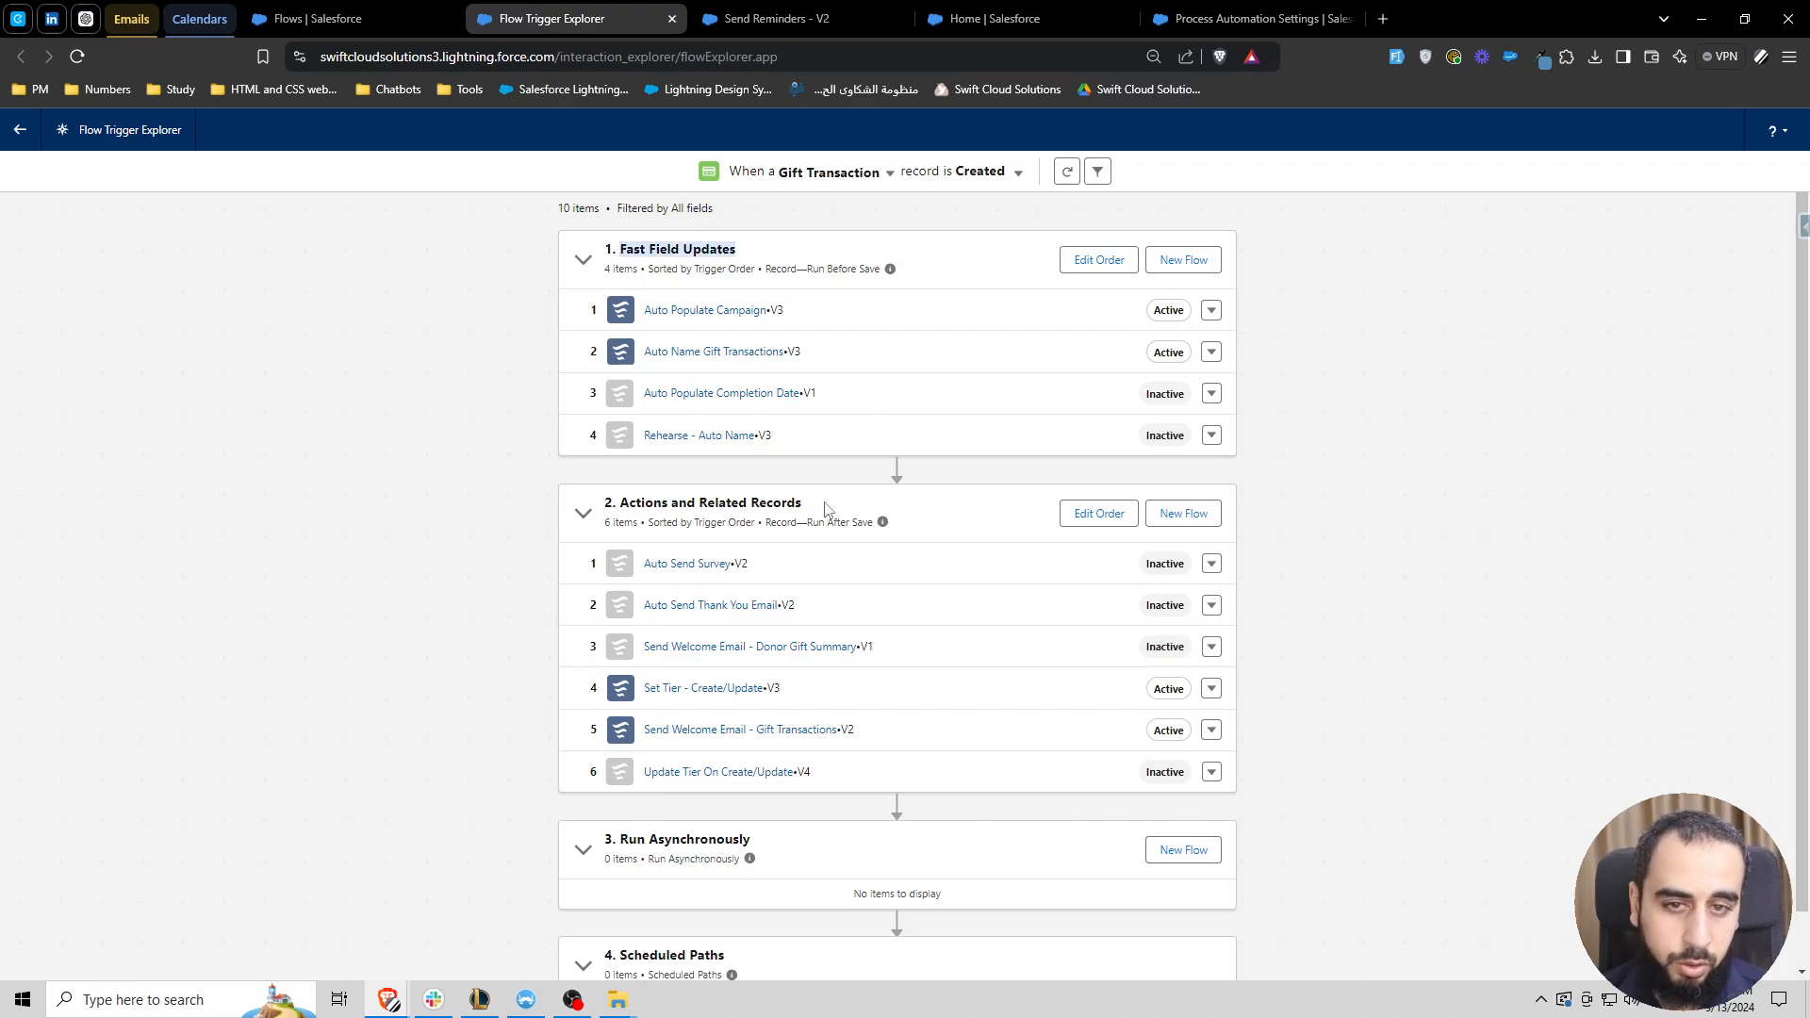
{"action": "scroll", "coordinate": [833, 754], "scroll_direction": "down", "scroll_amount": 1}
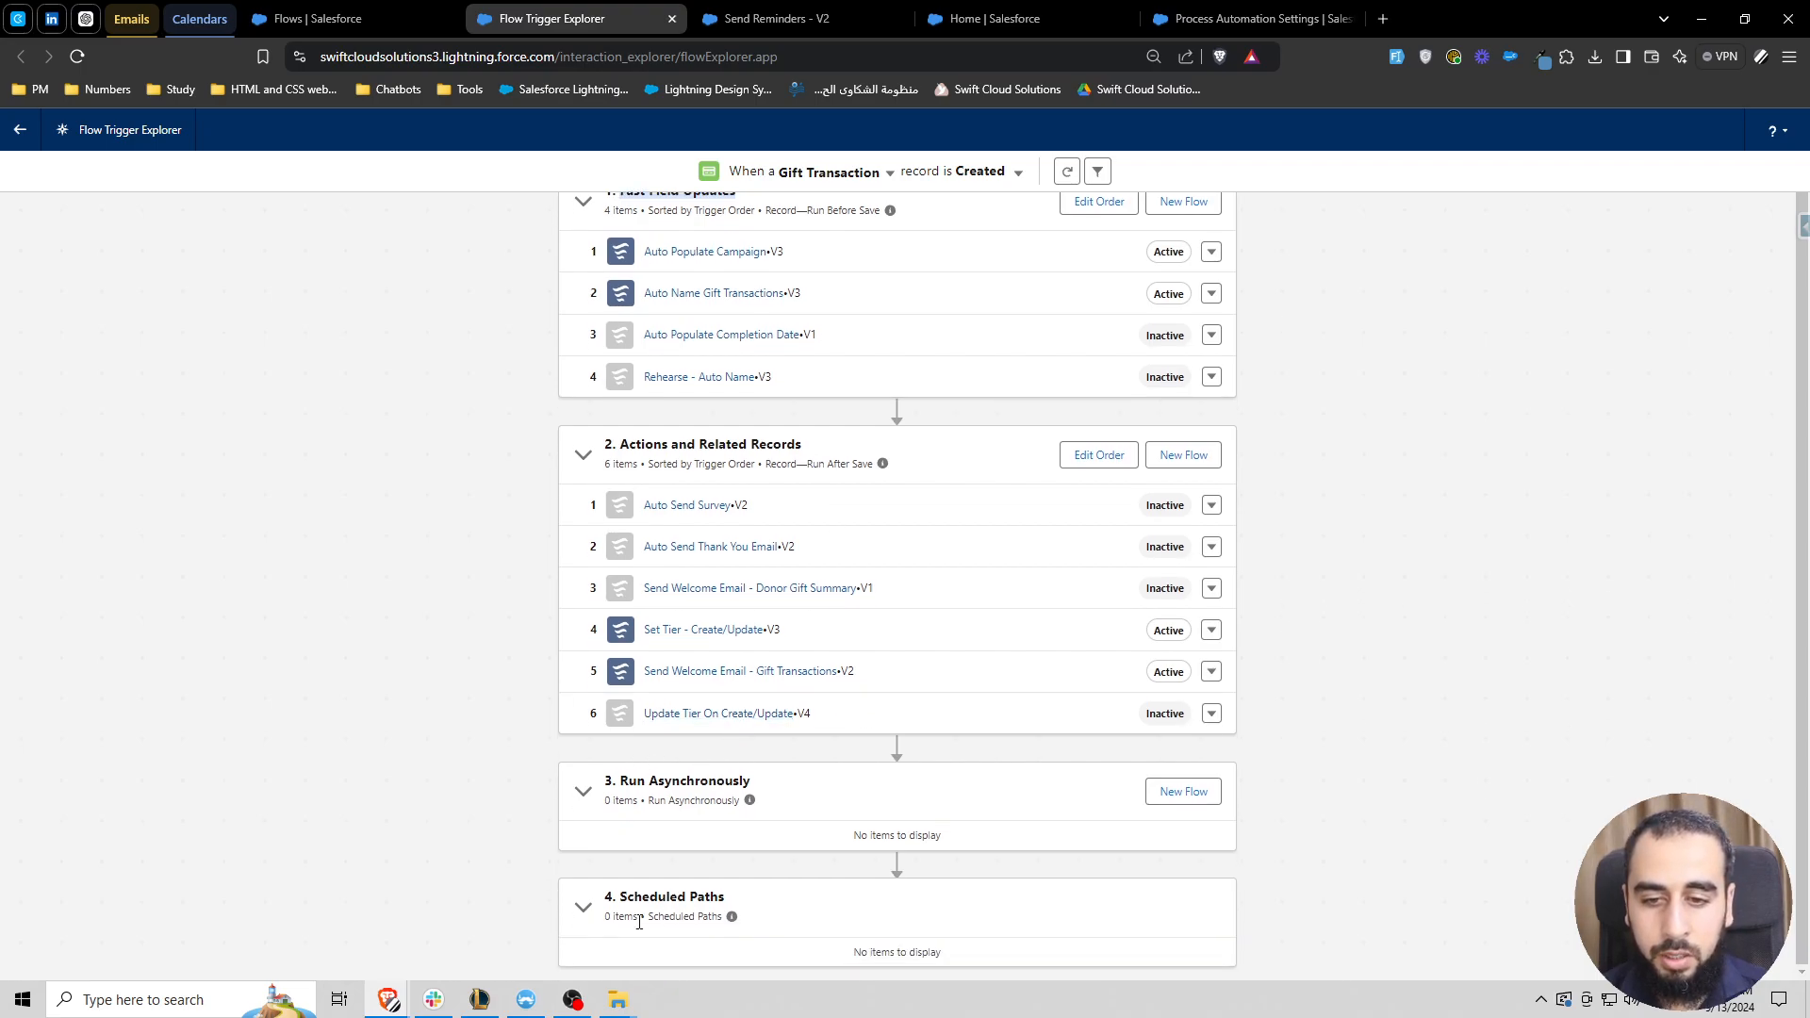
{"action": "scroll", "coordinate": [645, 896], "scroll_direction": "up", "scroll_amount": 1}
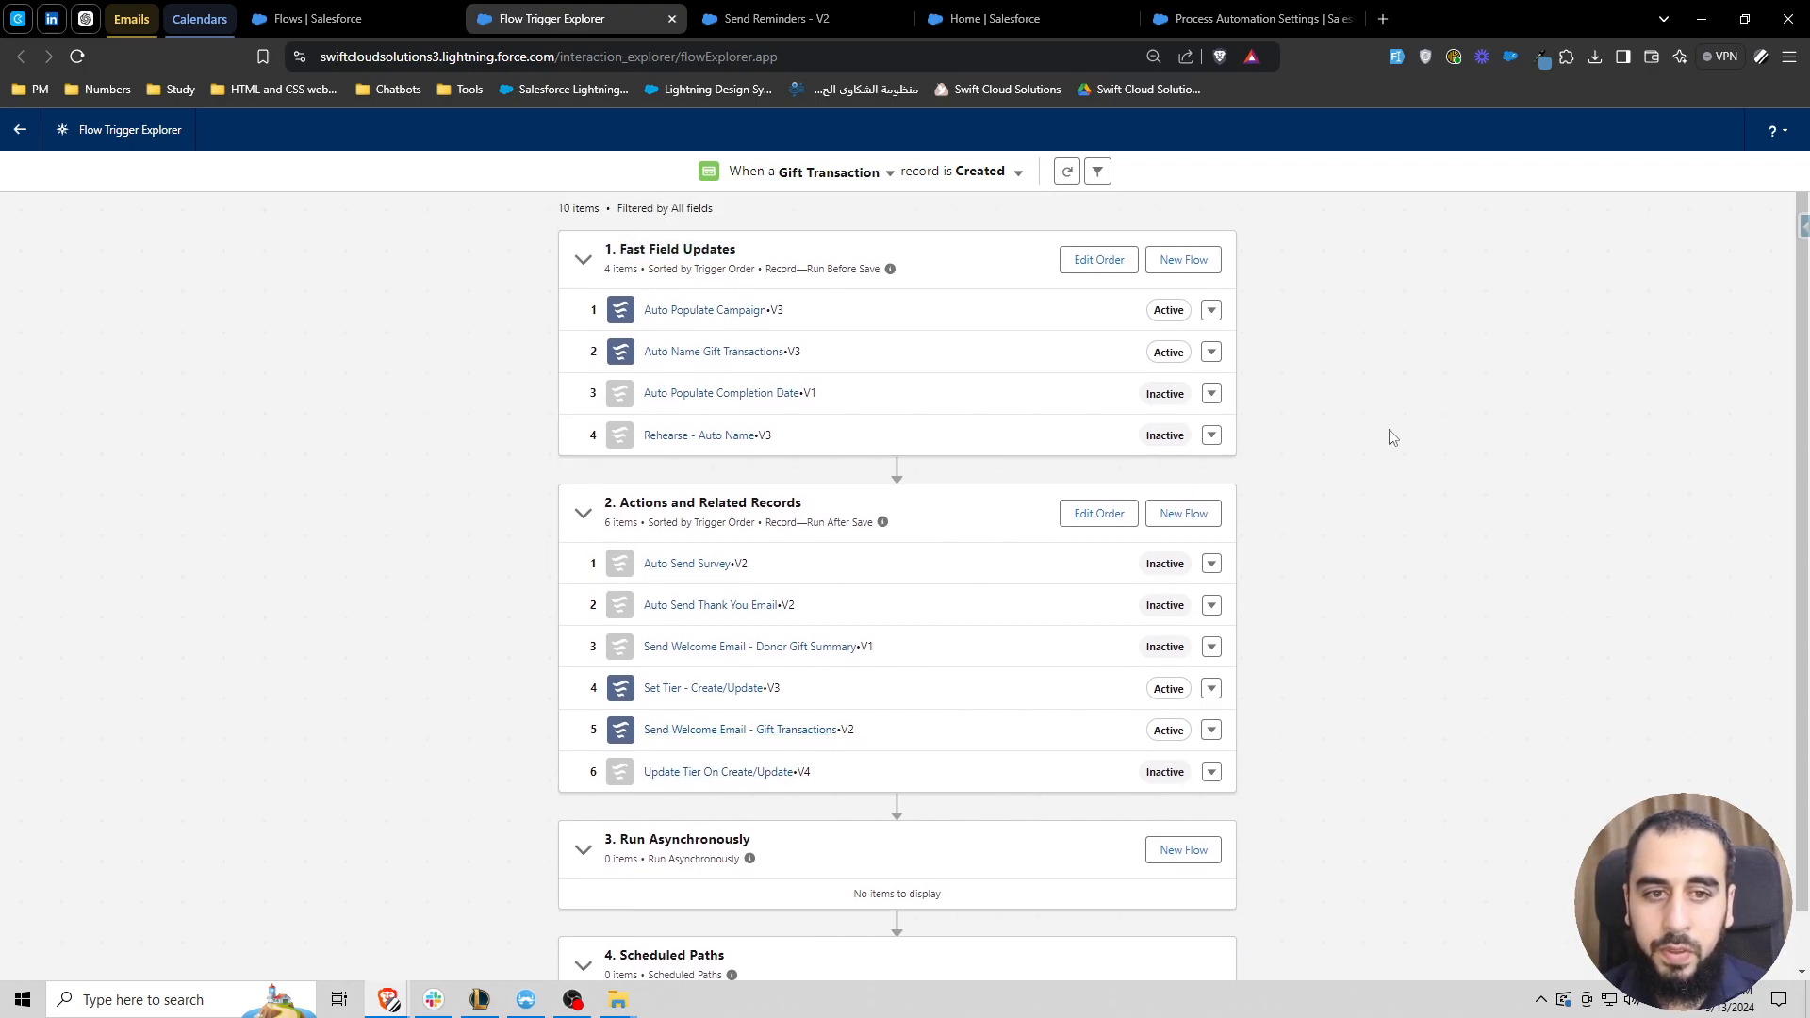
Move the Auto Name Gift Transactions flow to first place in the Fast Field Updates order and update the trigger order
{"action": "left_click", "coordinate": [1110, 264]}
{"action": "left_click_drag", "start_coordinate": [577, 351], "coordinate": [577, 311]}
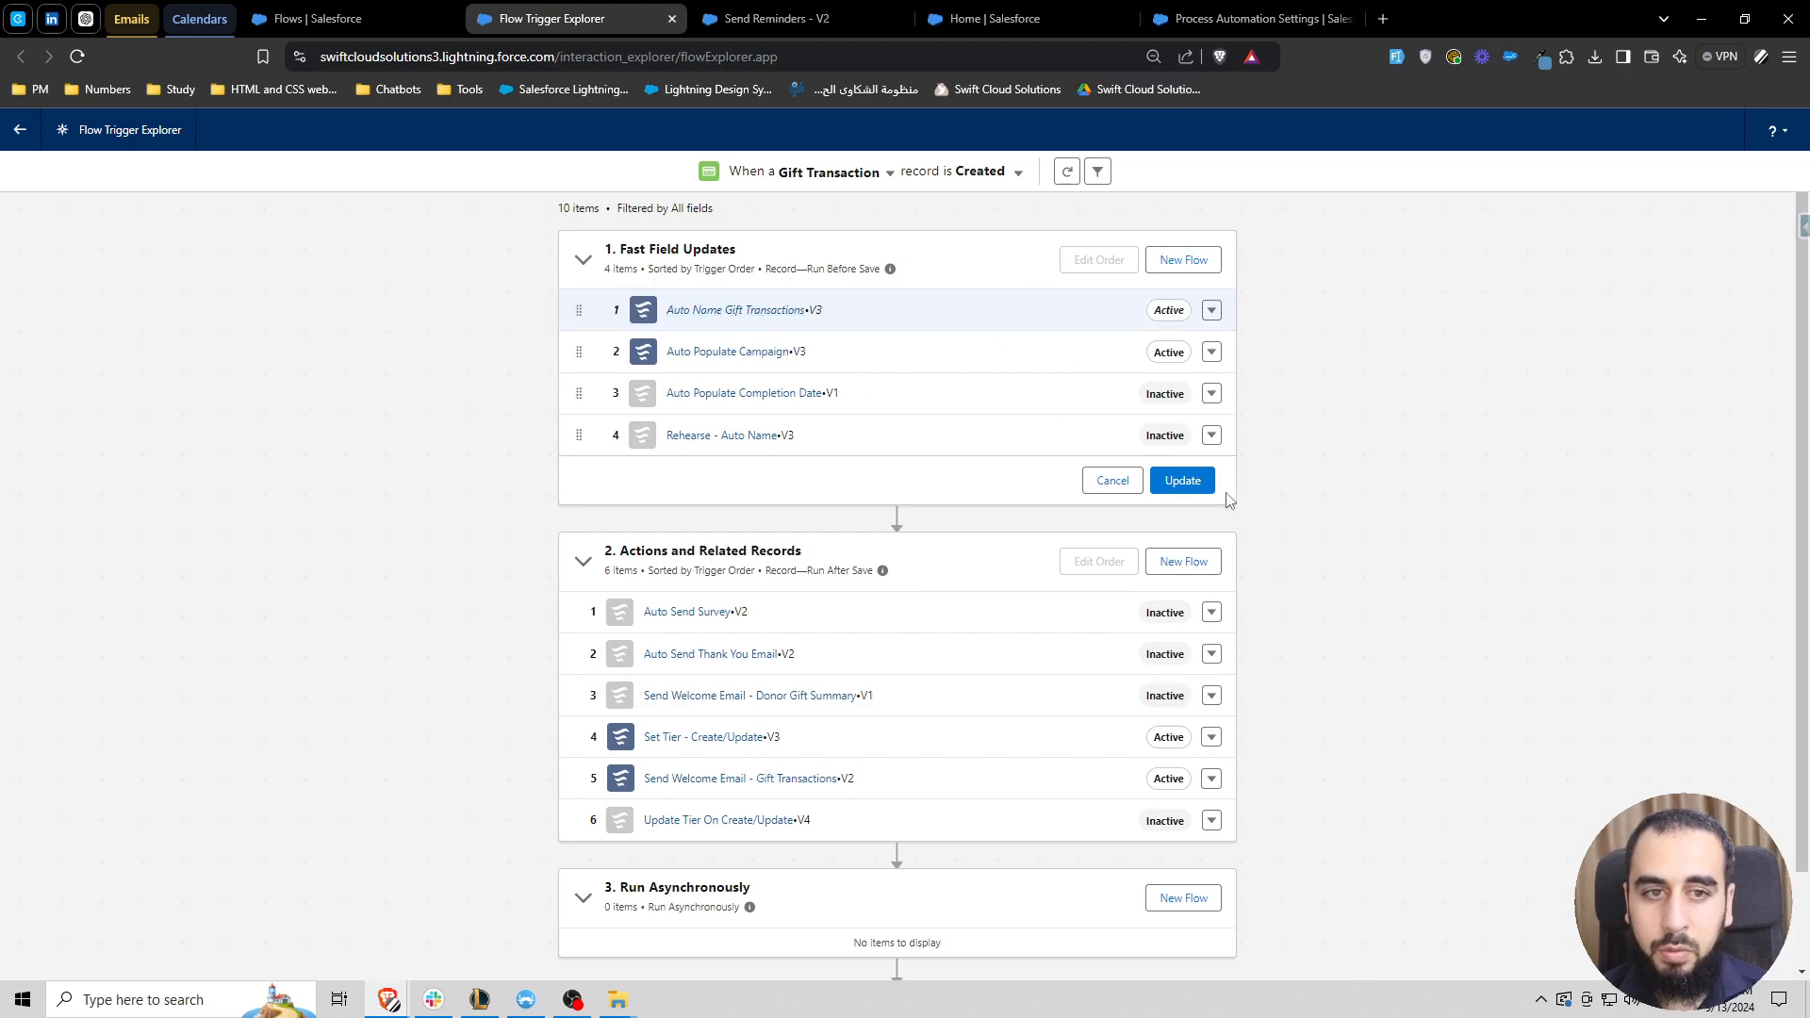
{"action": "left_click", "coordinate": [1182, 482]}
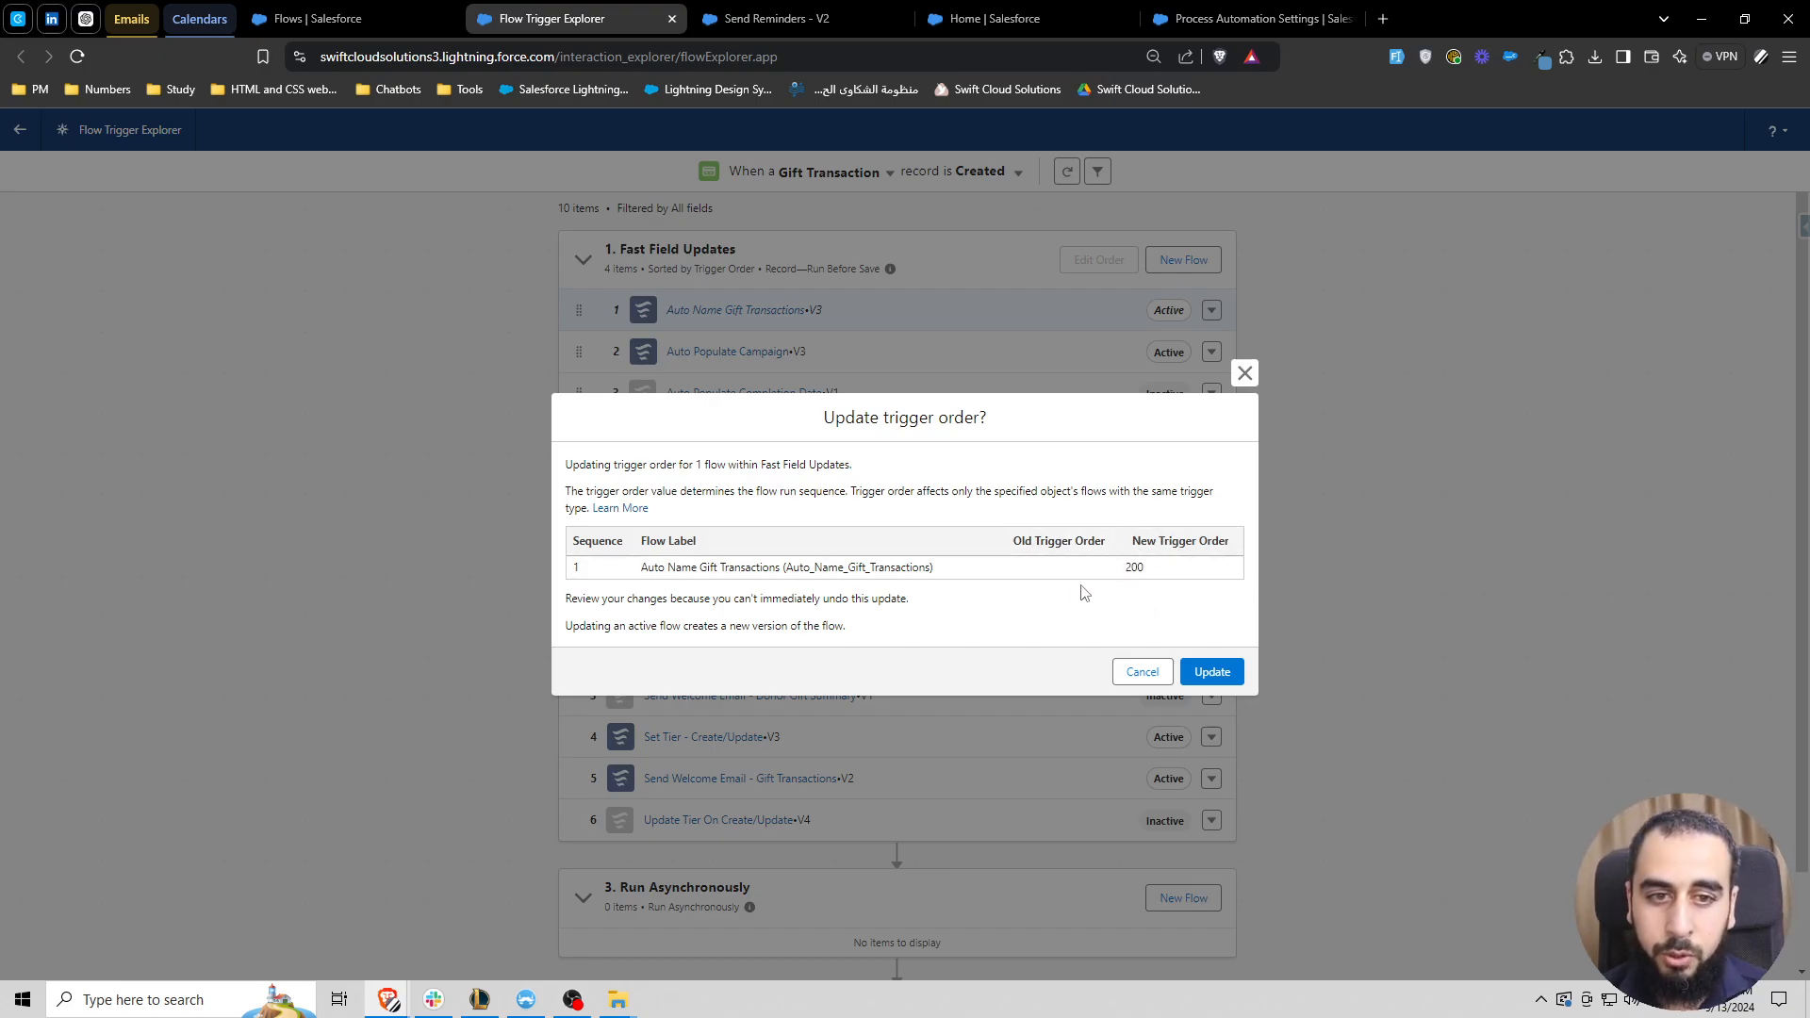
{"action": "left_click", "coordinate": [1225, 673]}
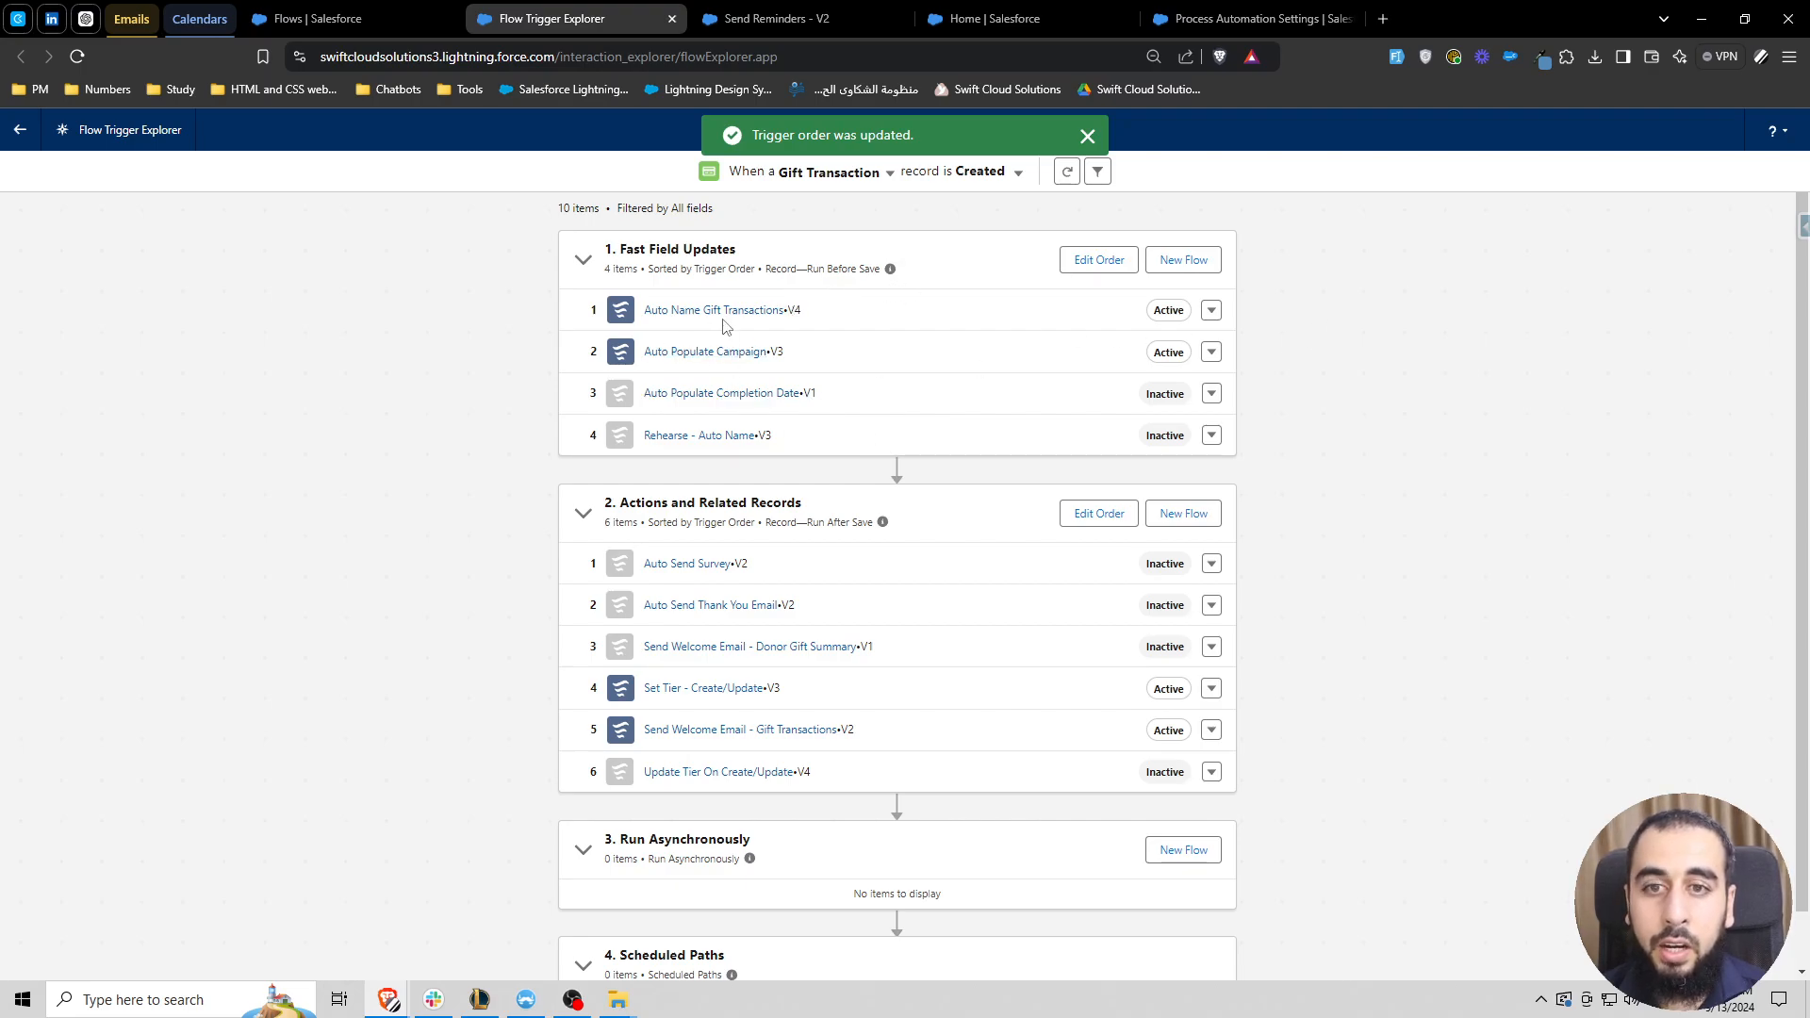
Open the Auto Name Gift Transactions flow, check the Trigger Order in its advanced version properties, and close the flow
{"action": "left_click", "coordinate": [726, 310]}
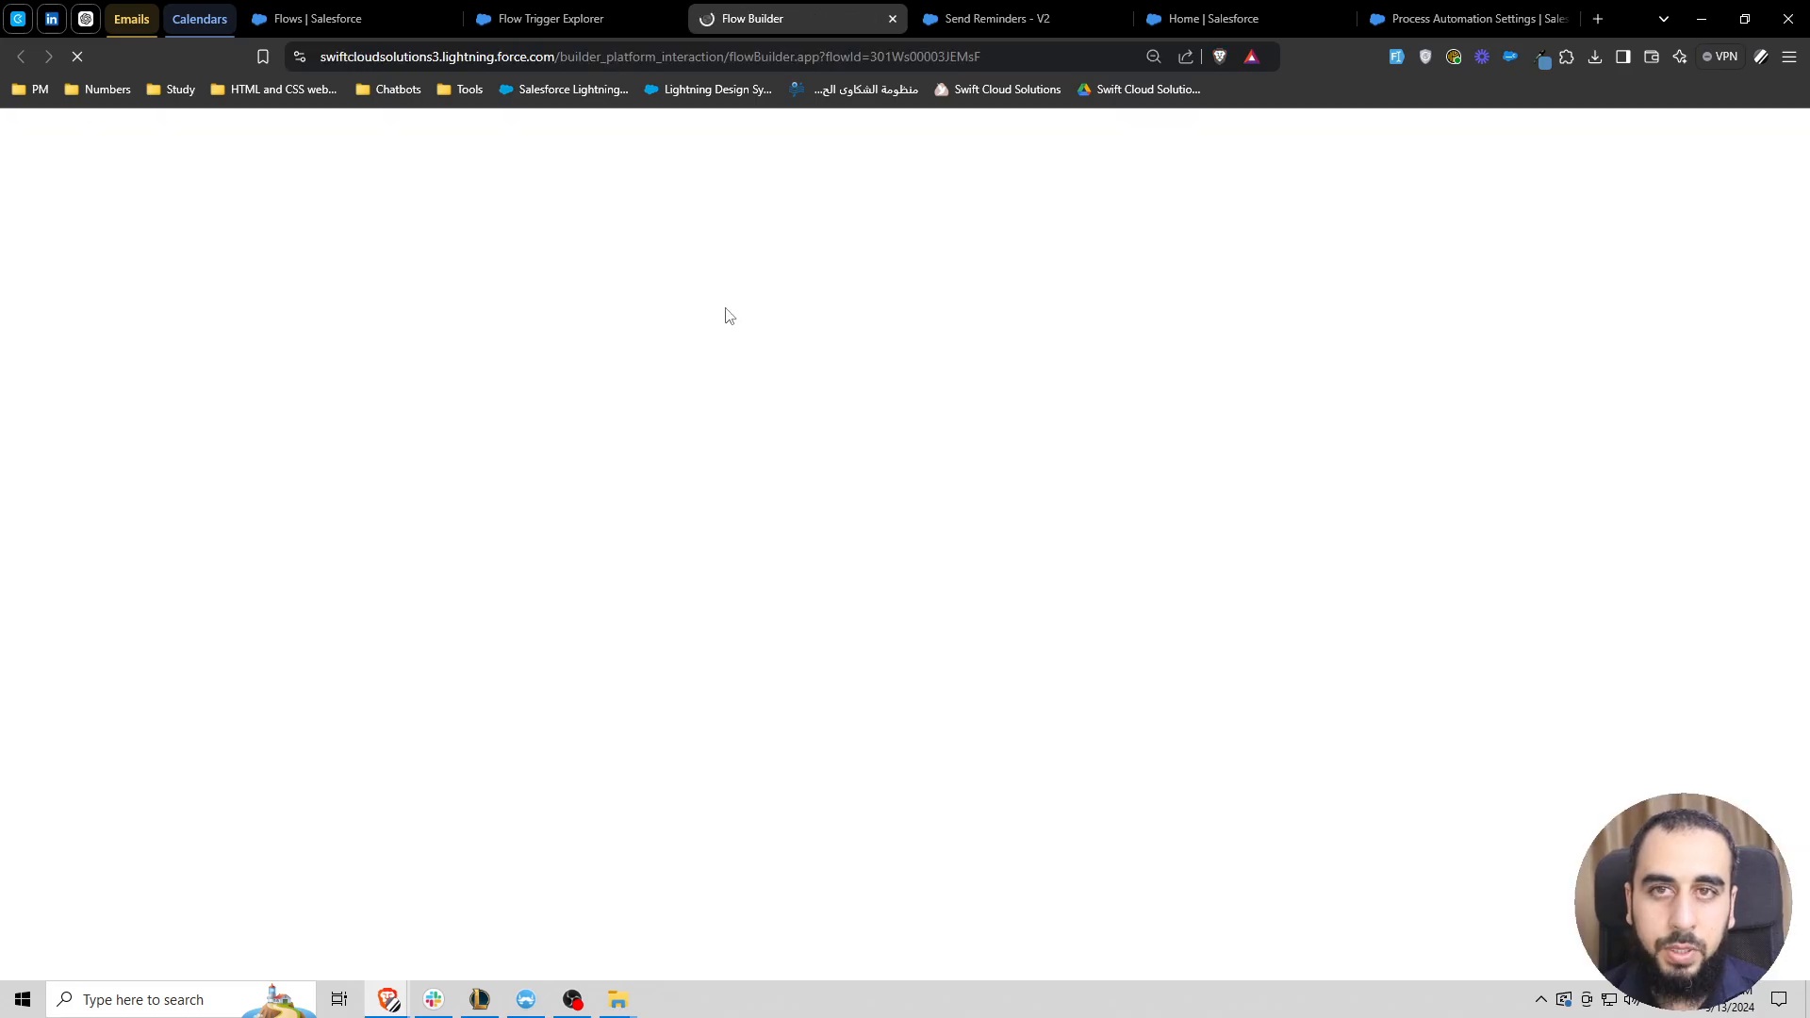
{"action": "left_click", "coordinate": [556, 19]}
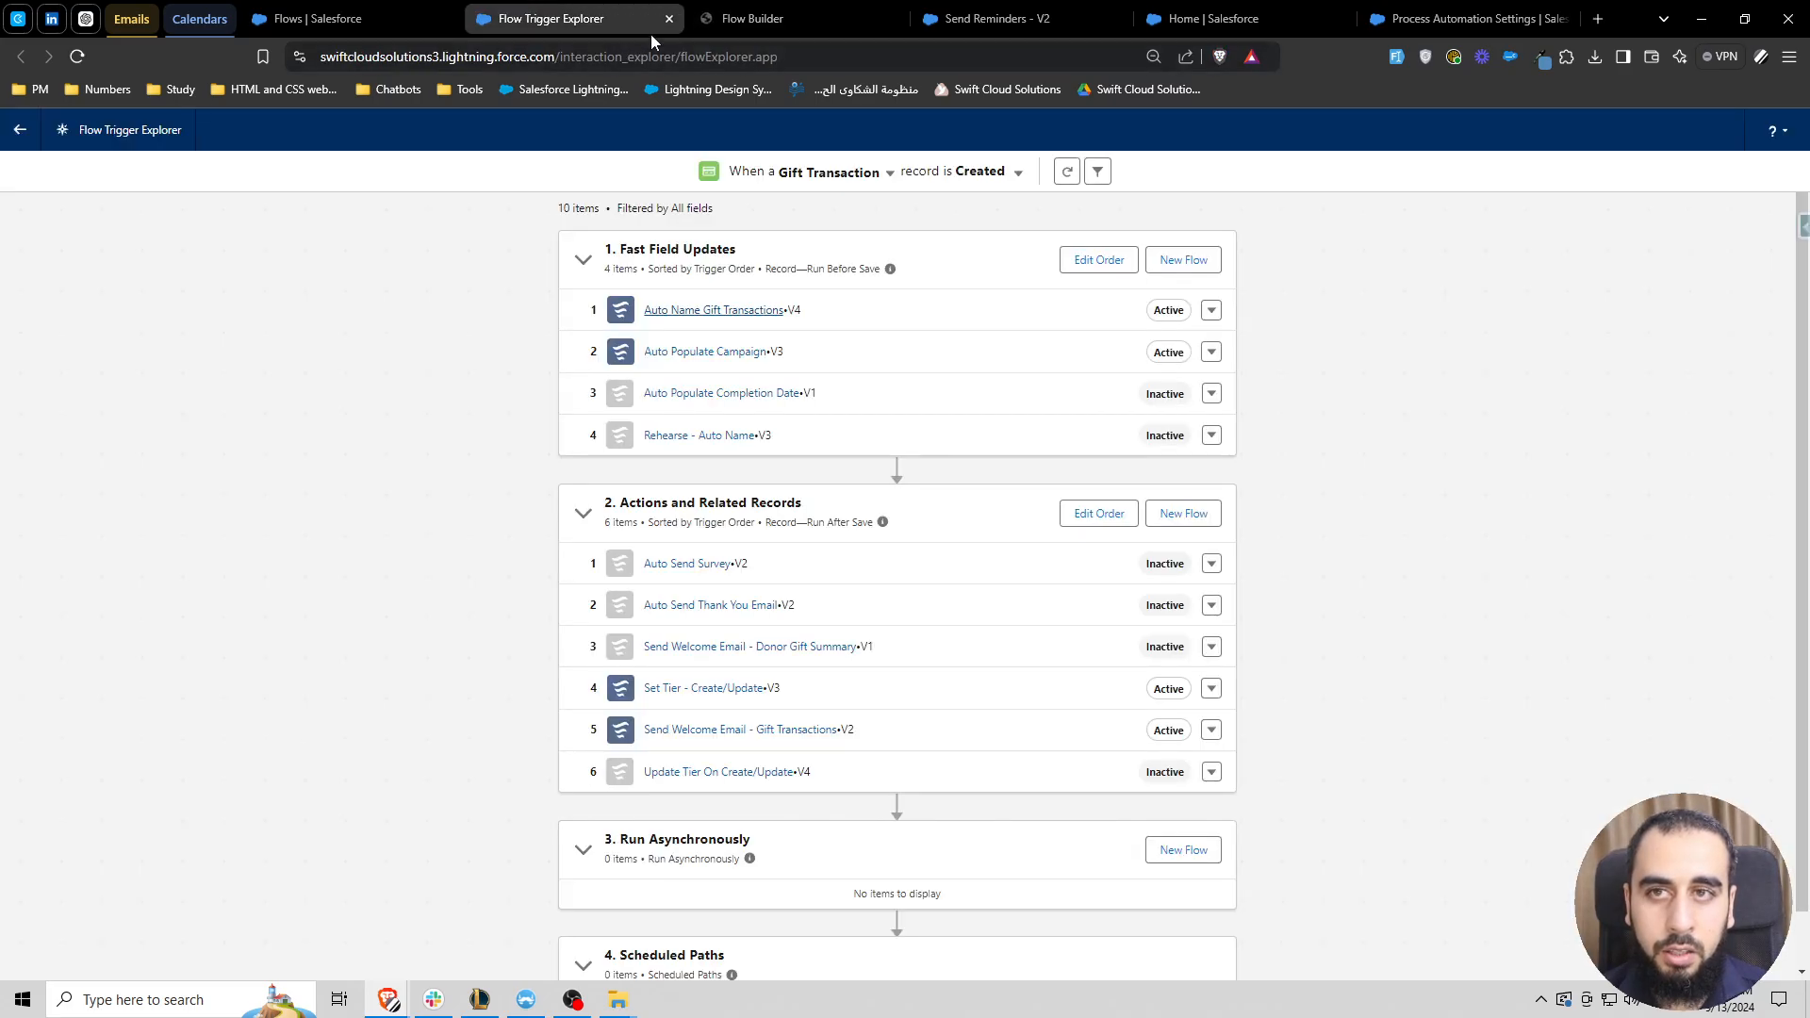
{"action": "left_click", "coordinate": [752, 18]}
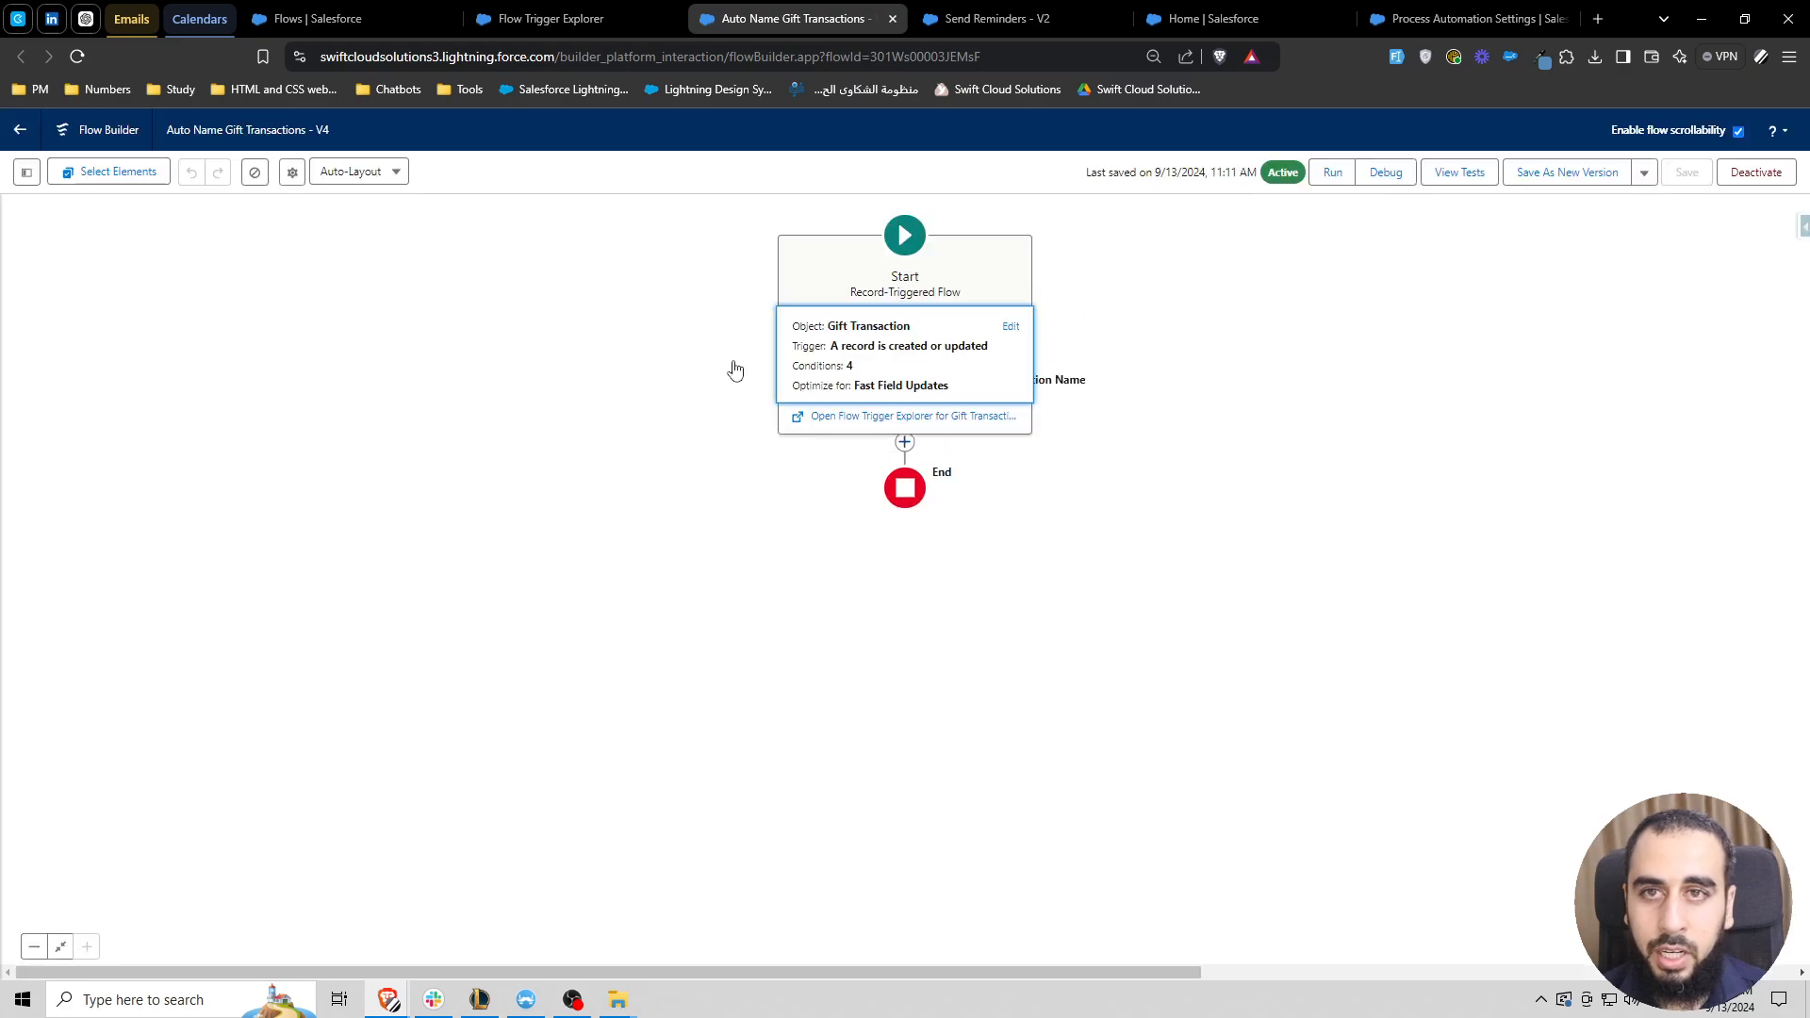
{"action": "left_click", "coordinate": [291, 178]}
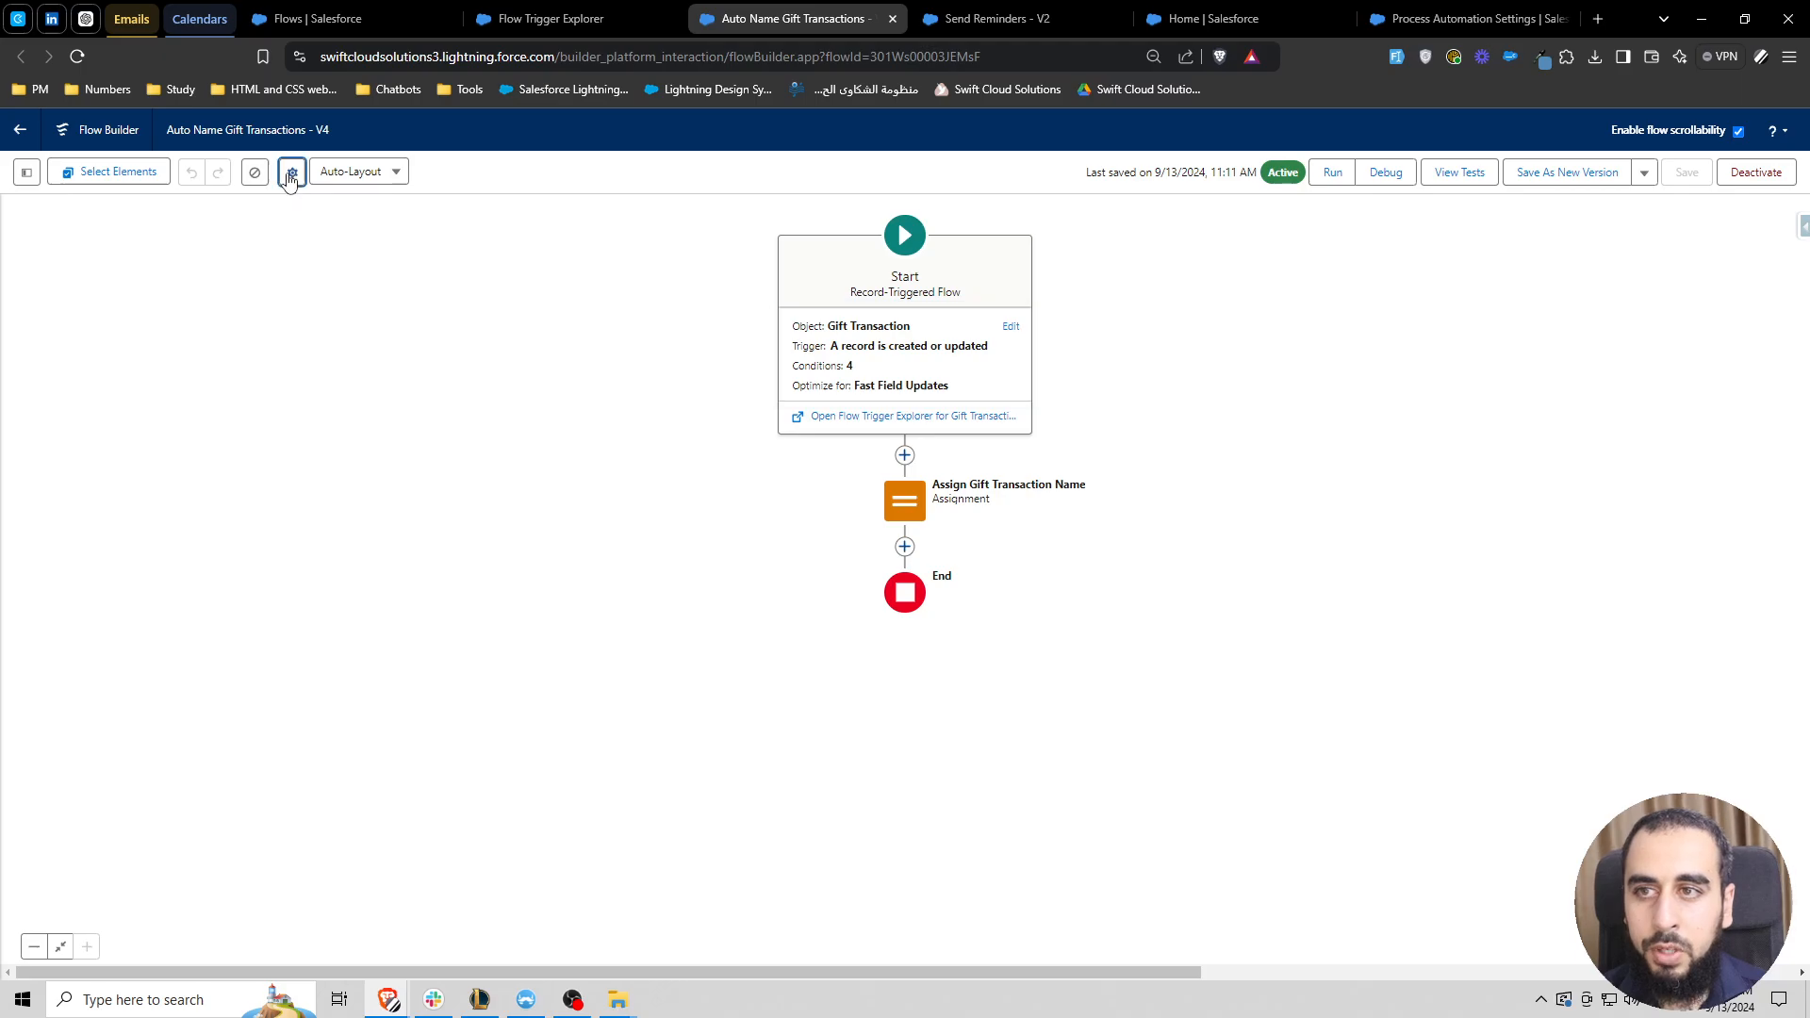
{"action": "left_click", "coordinate": [593, 597]}
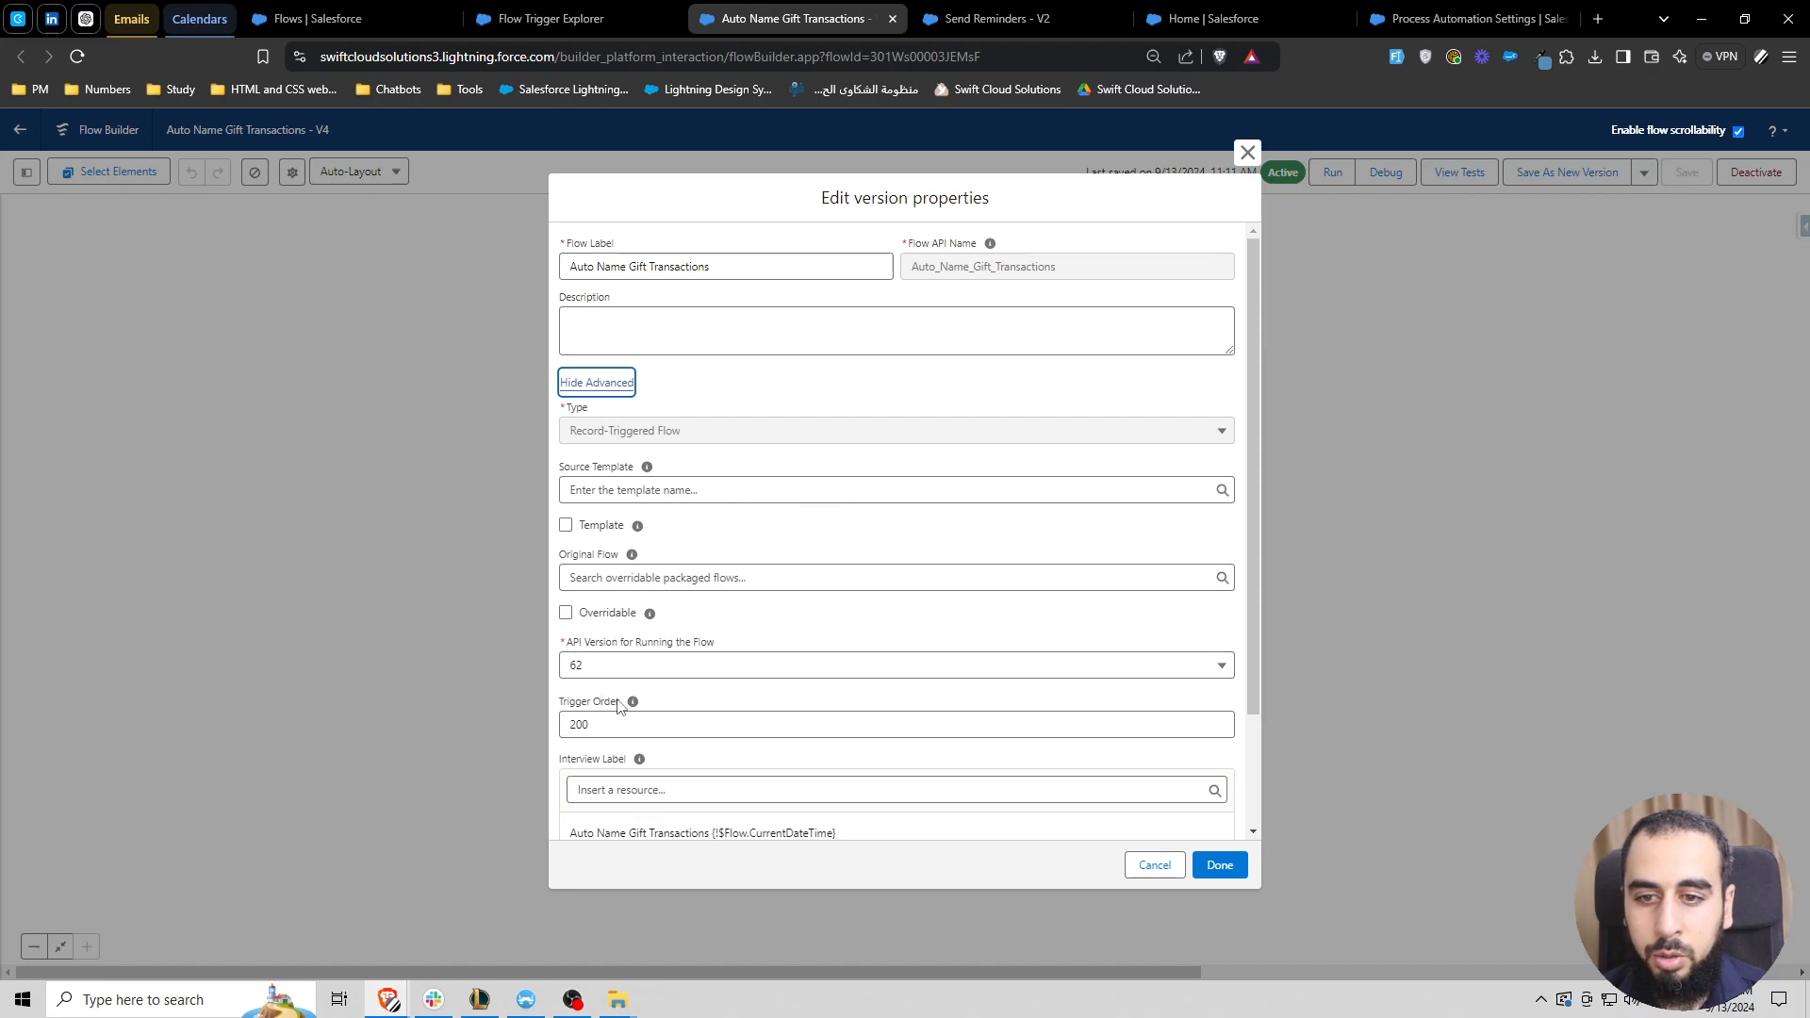
{"action": "left_click", "coordinate": [579, 723]}
{"action": "double_click", "coordinate": [579, 724]}
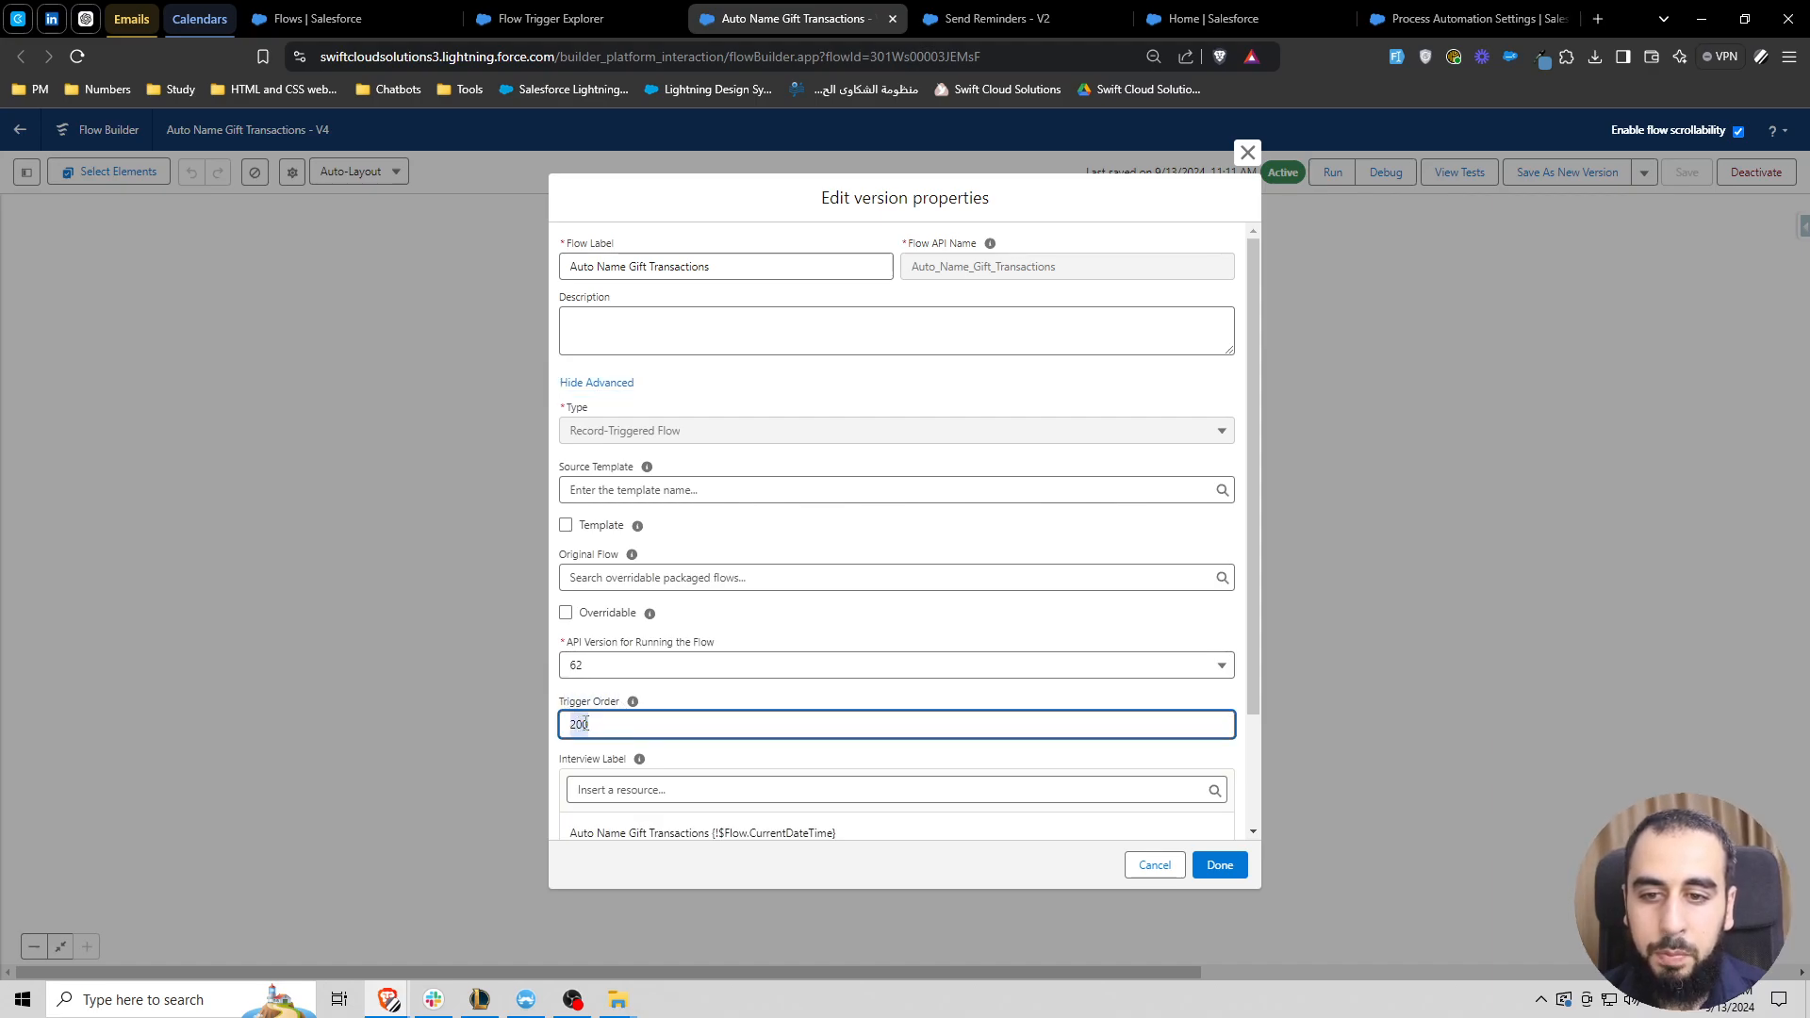
{"action": "left_click", "coordinate": [732, 708]}
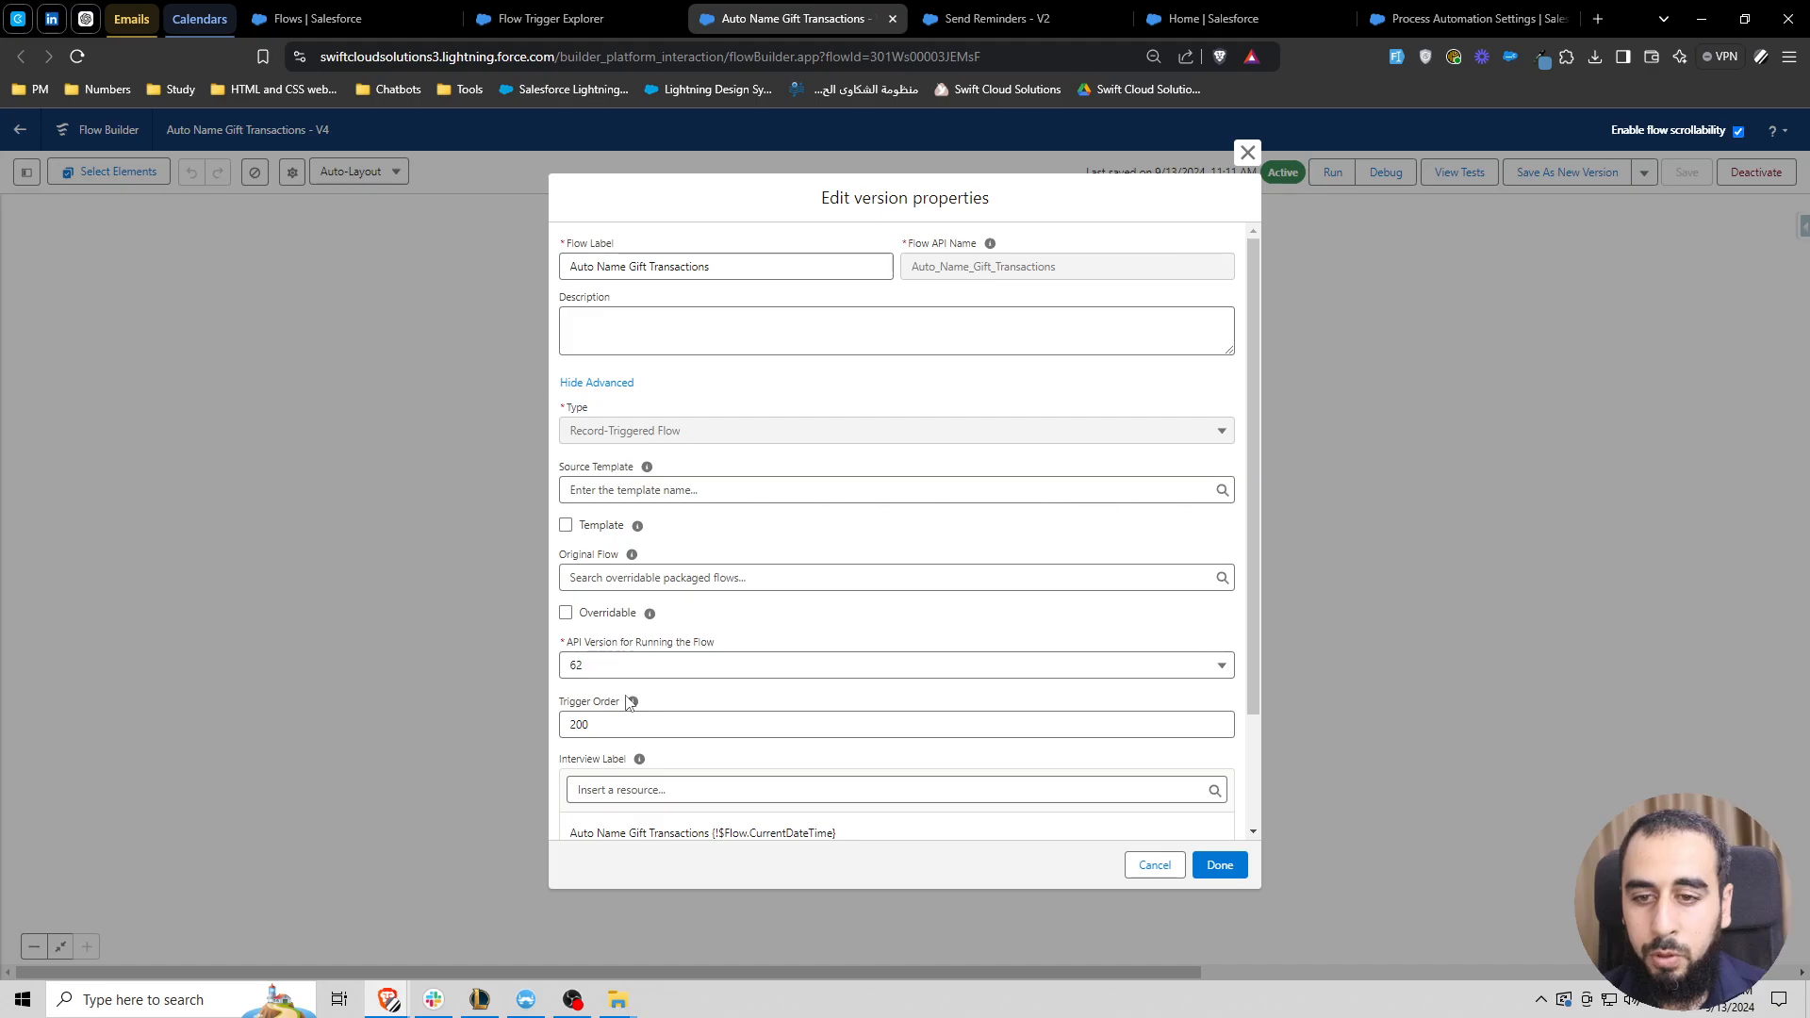
{"action": "mouse_move", "coordinate": [633, 702]}
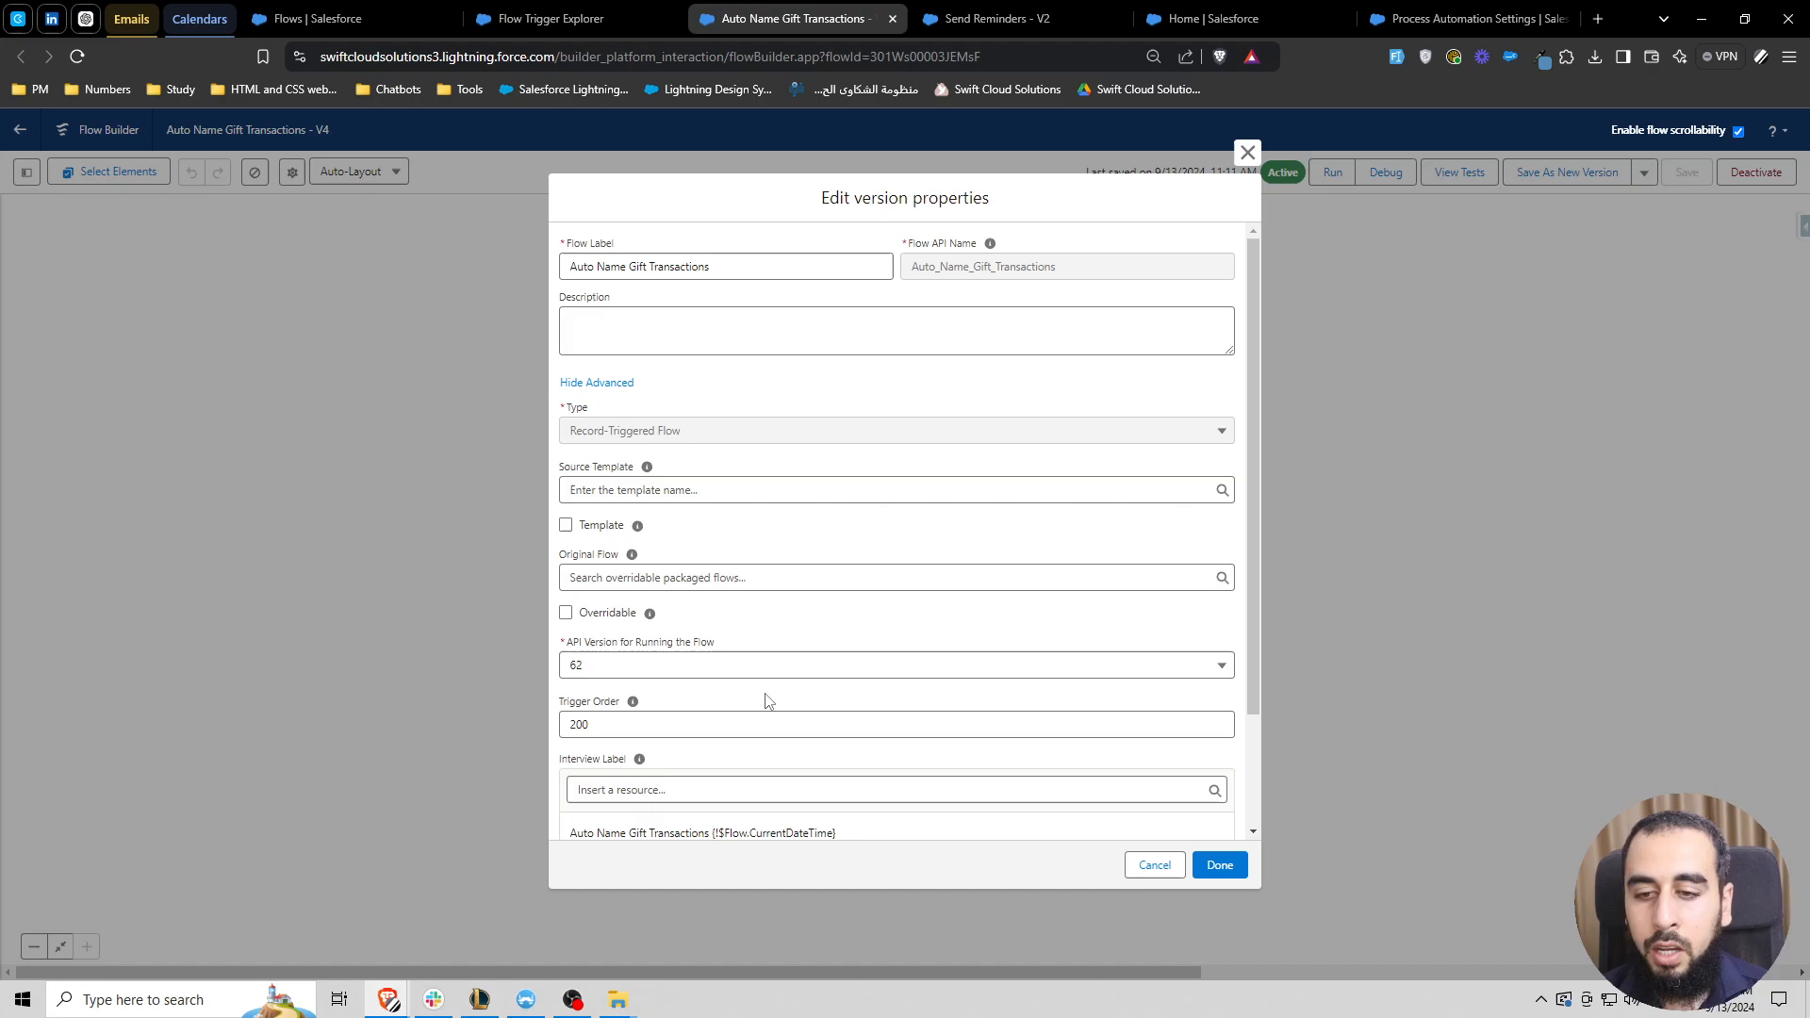
{"action": "left_click", "coordinate": [555, 21]}
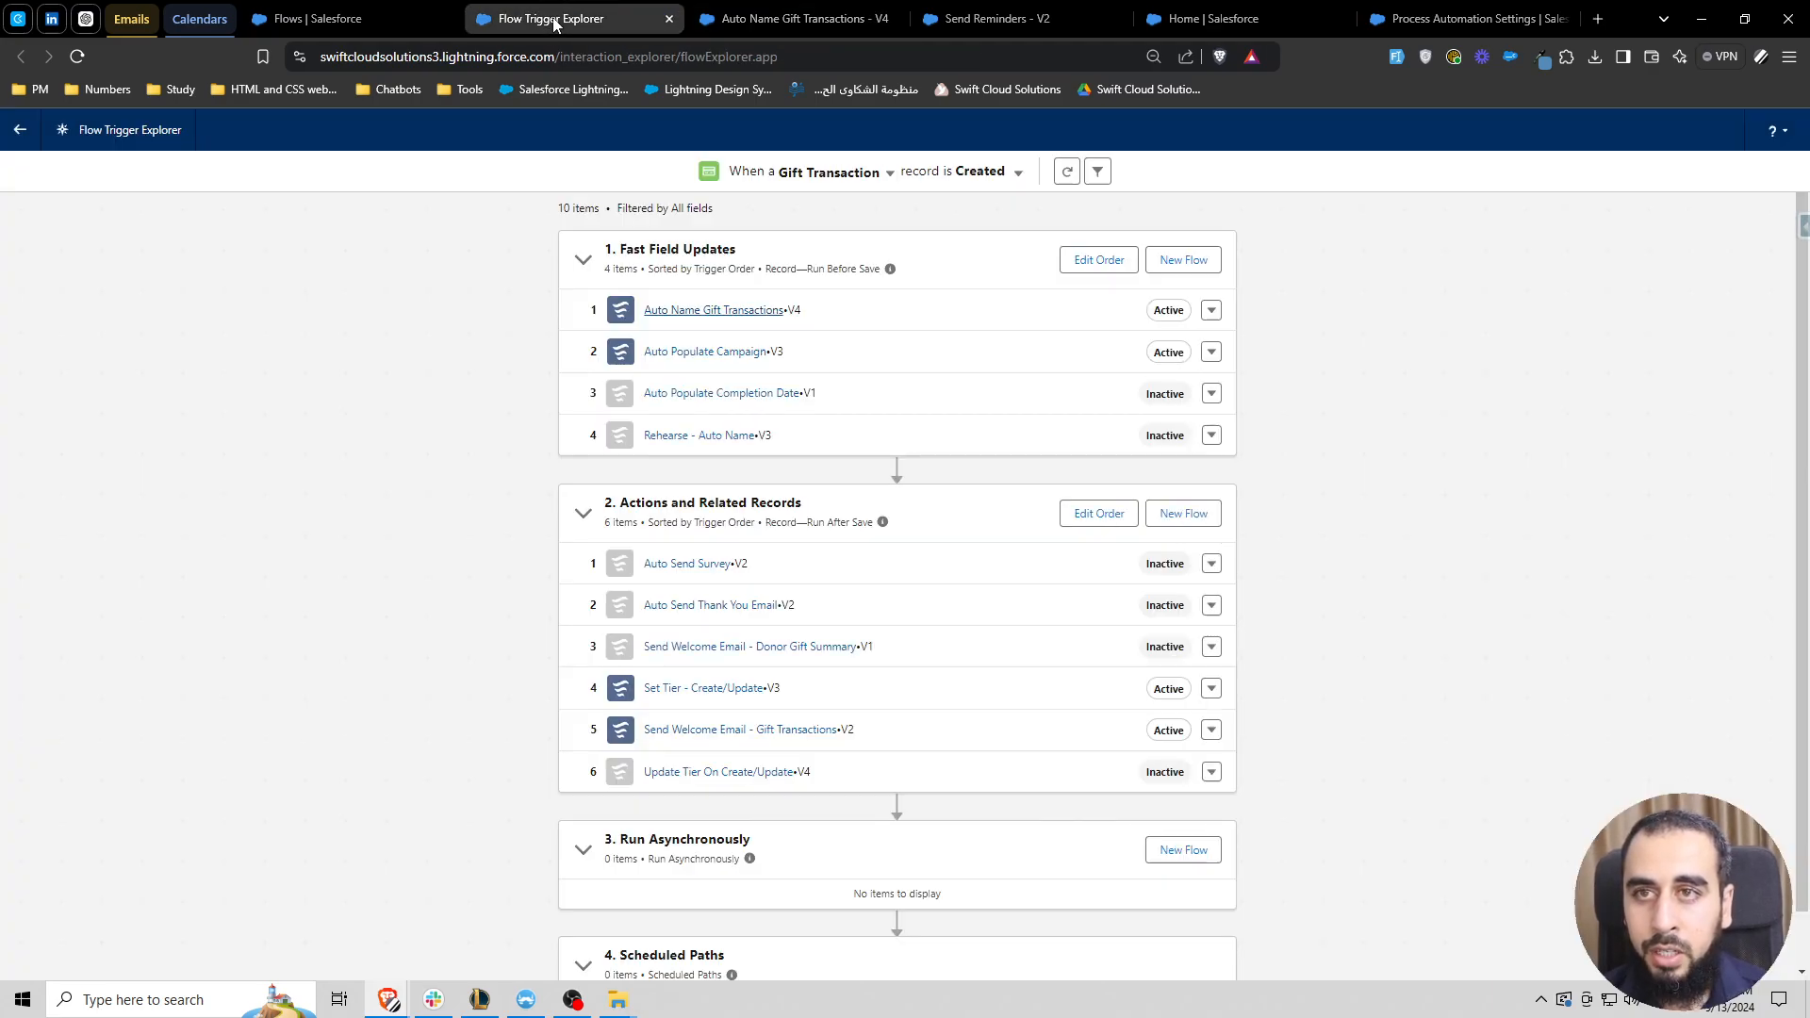
{"action": "left_click", "coordinate": [895, 19]}
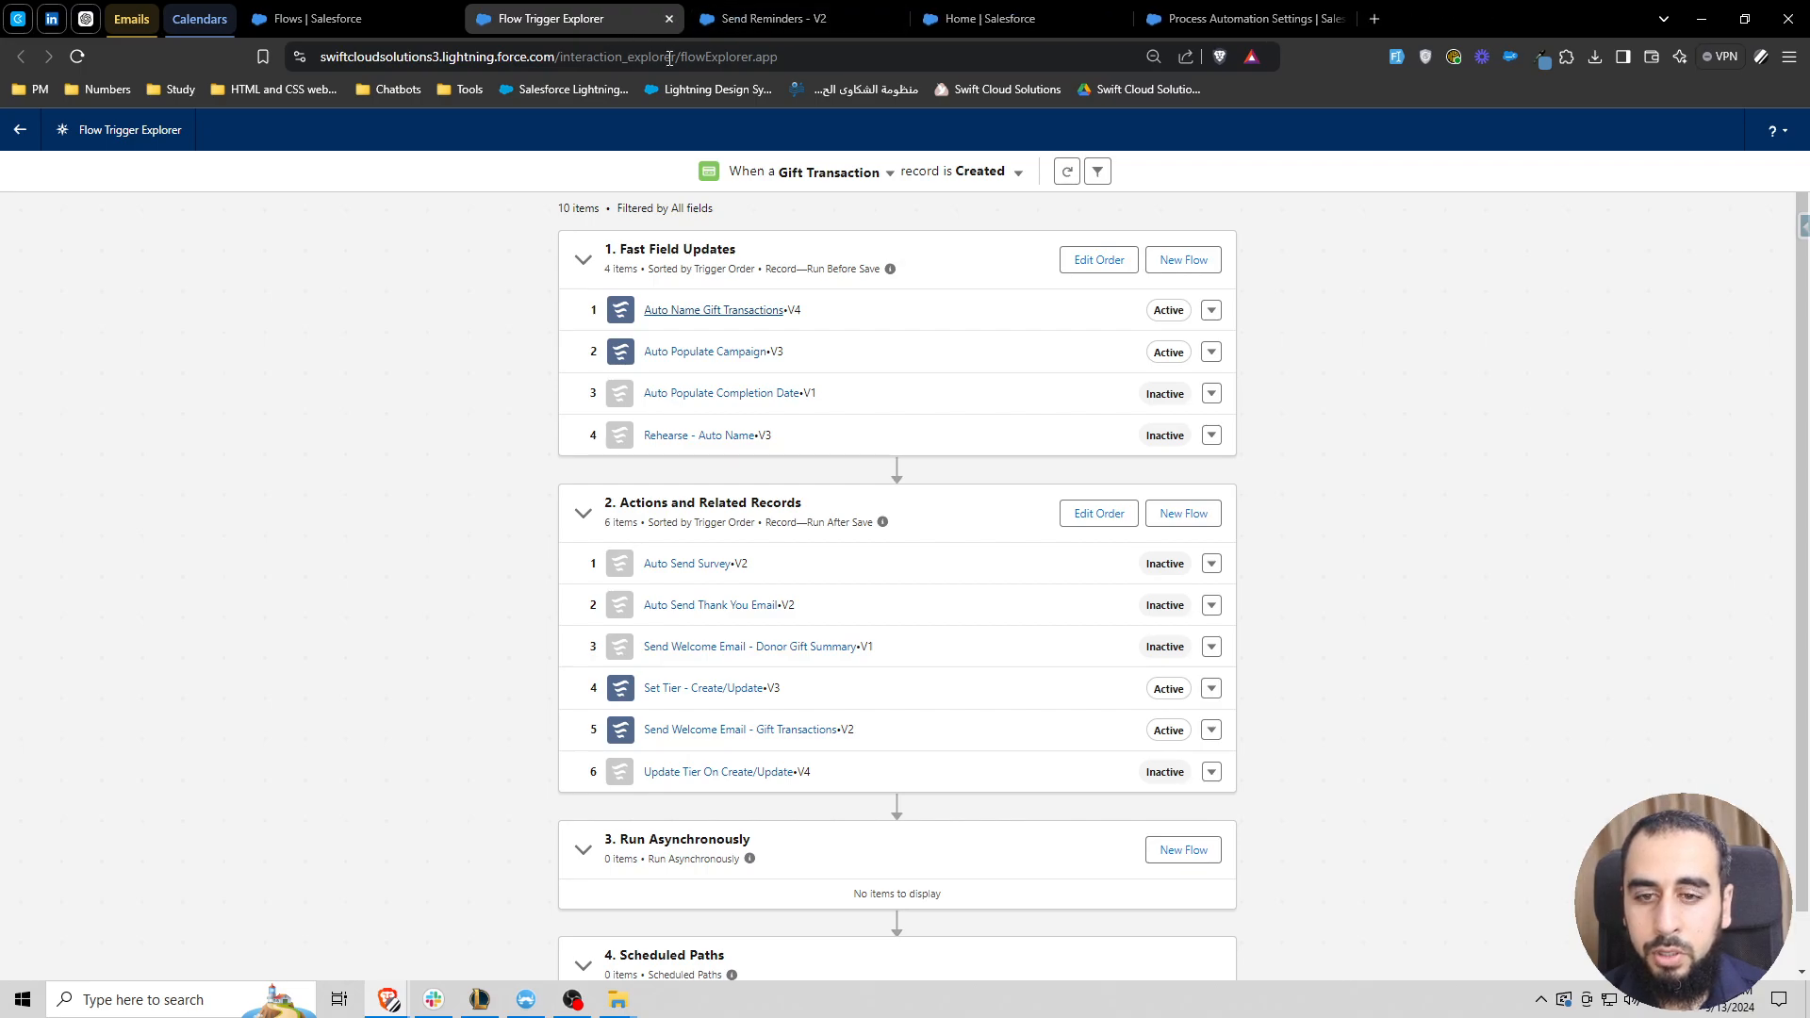
{"action": "left_click", "coordinate": [573, 999]}
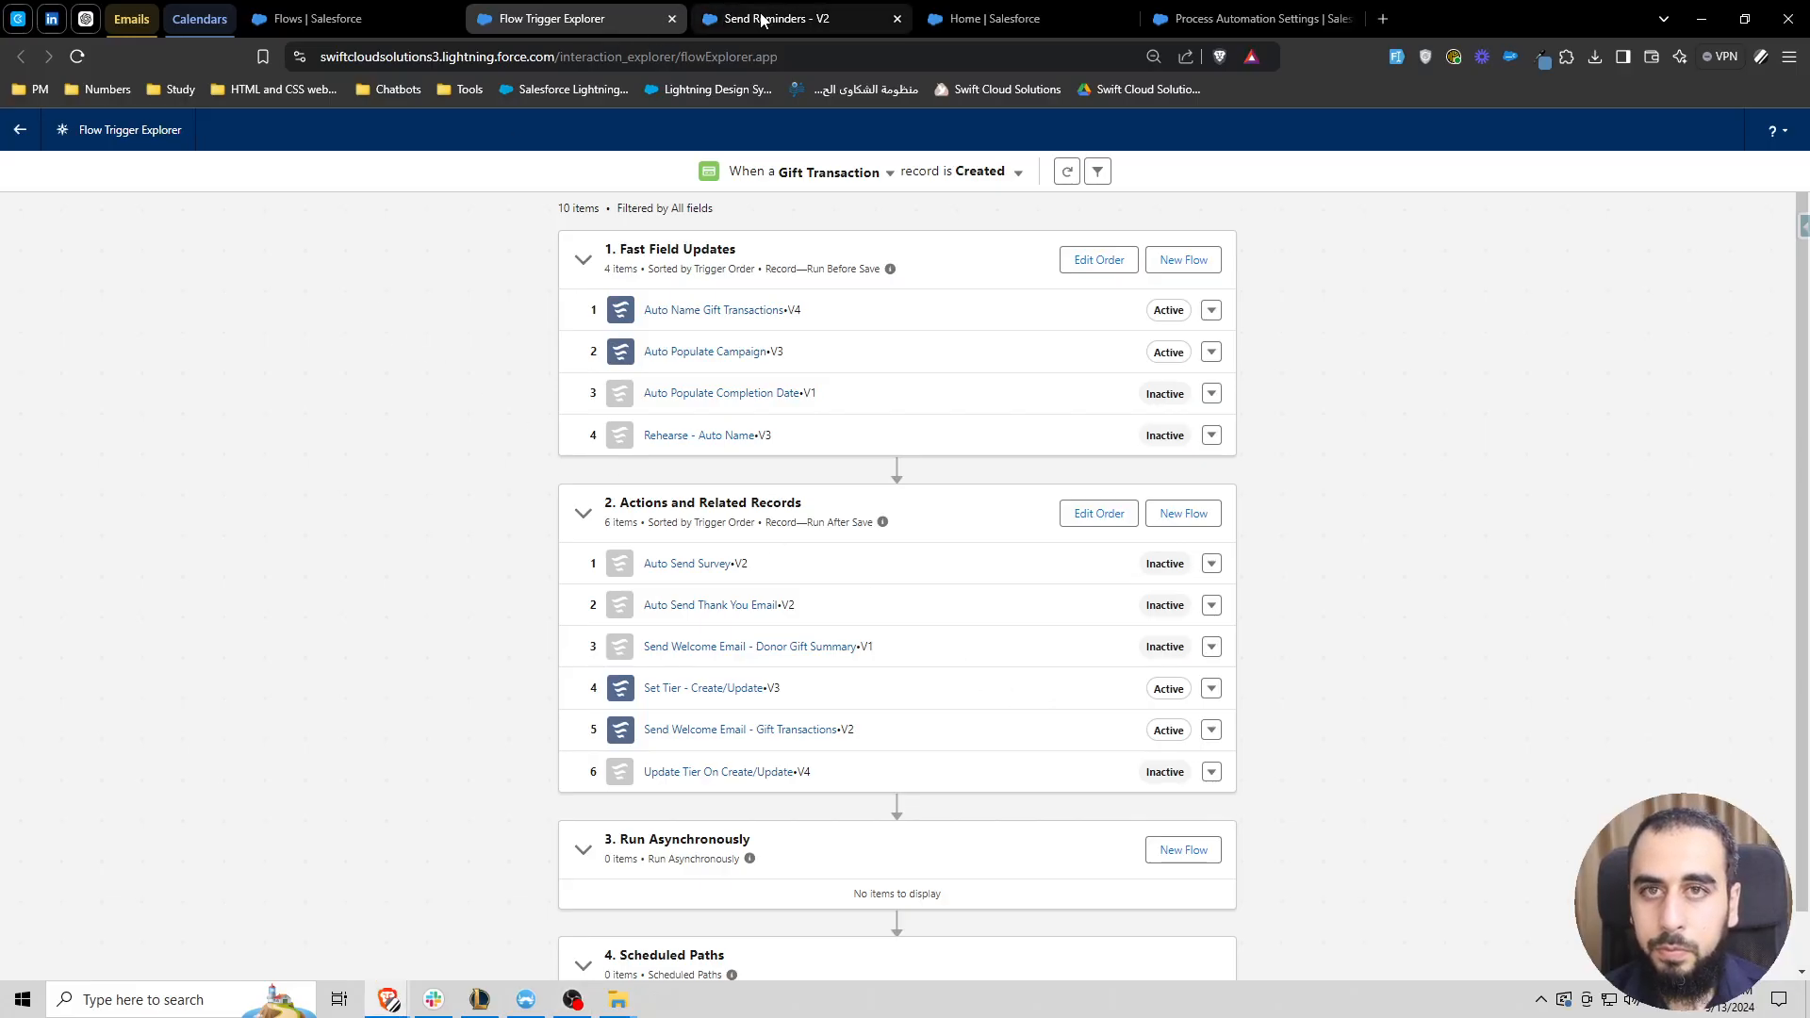
Inspect the Send Reminders flow's options for saving as a new version or as a new flow, without saving anything
{"action": "left_click", "coordinate": [758, 19]}
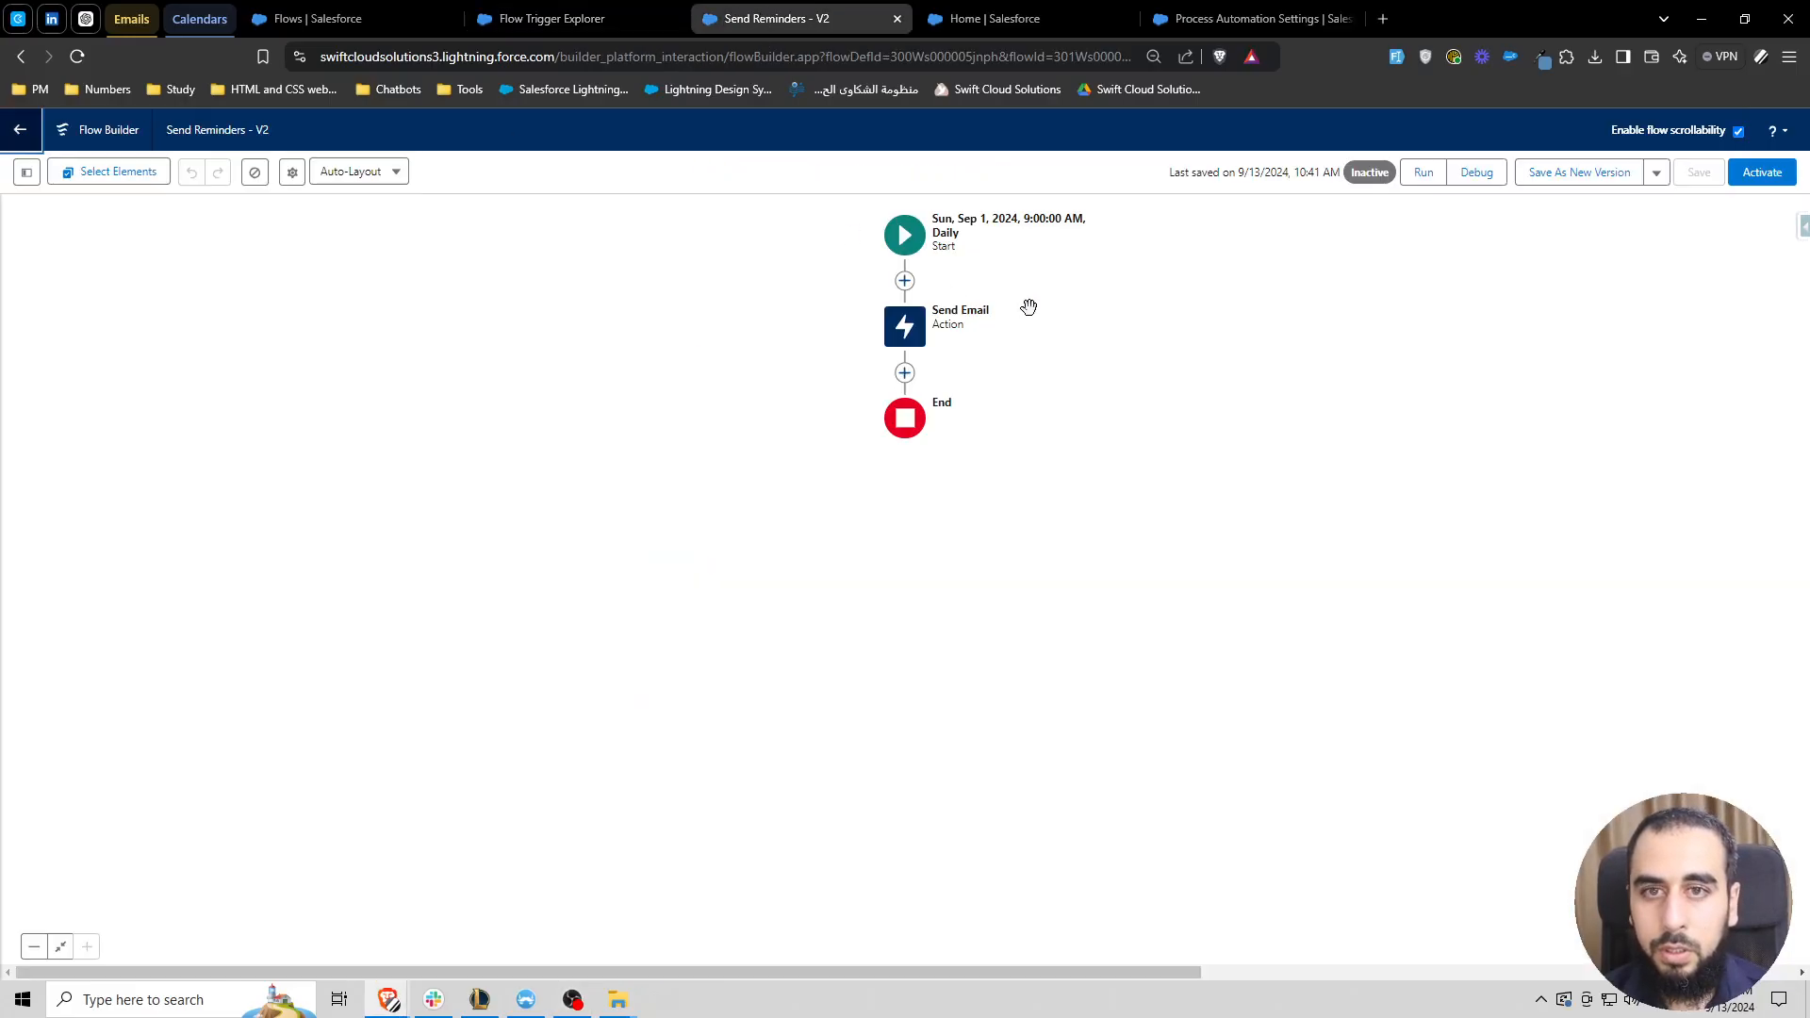
{"action": "left_click", "coordinate": [1612, 174]}
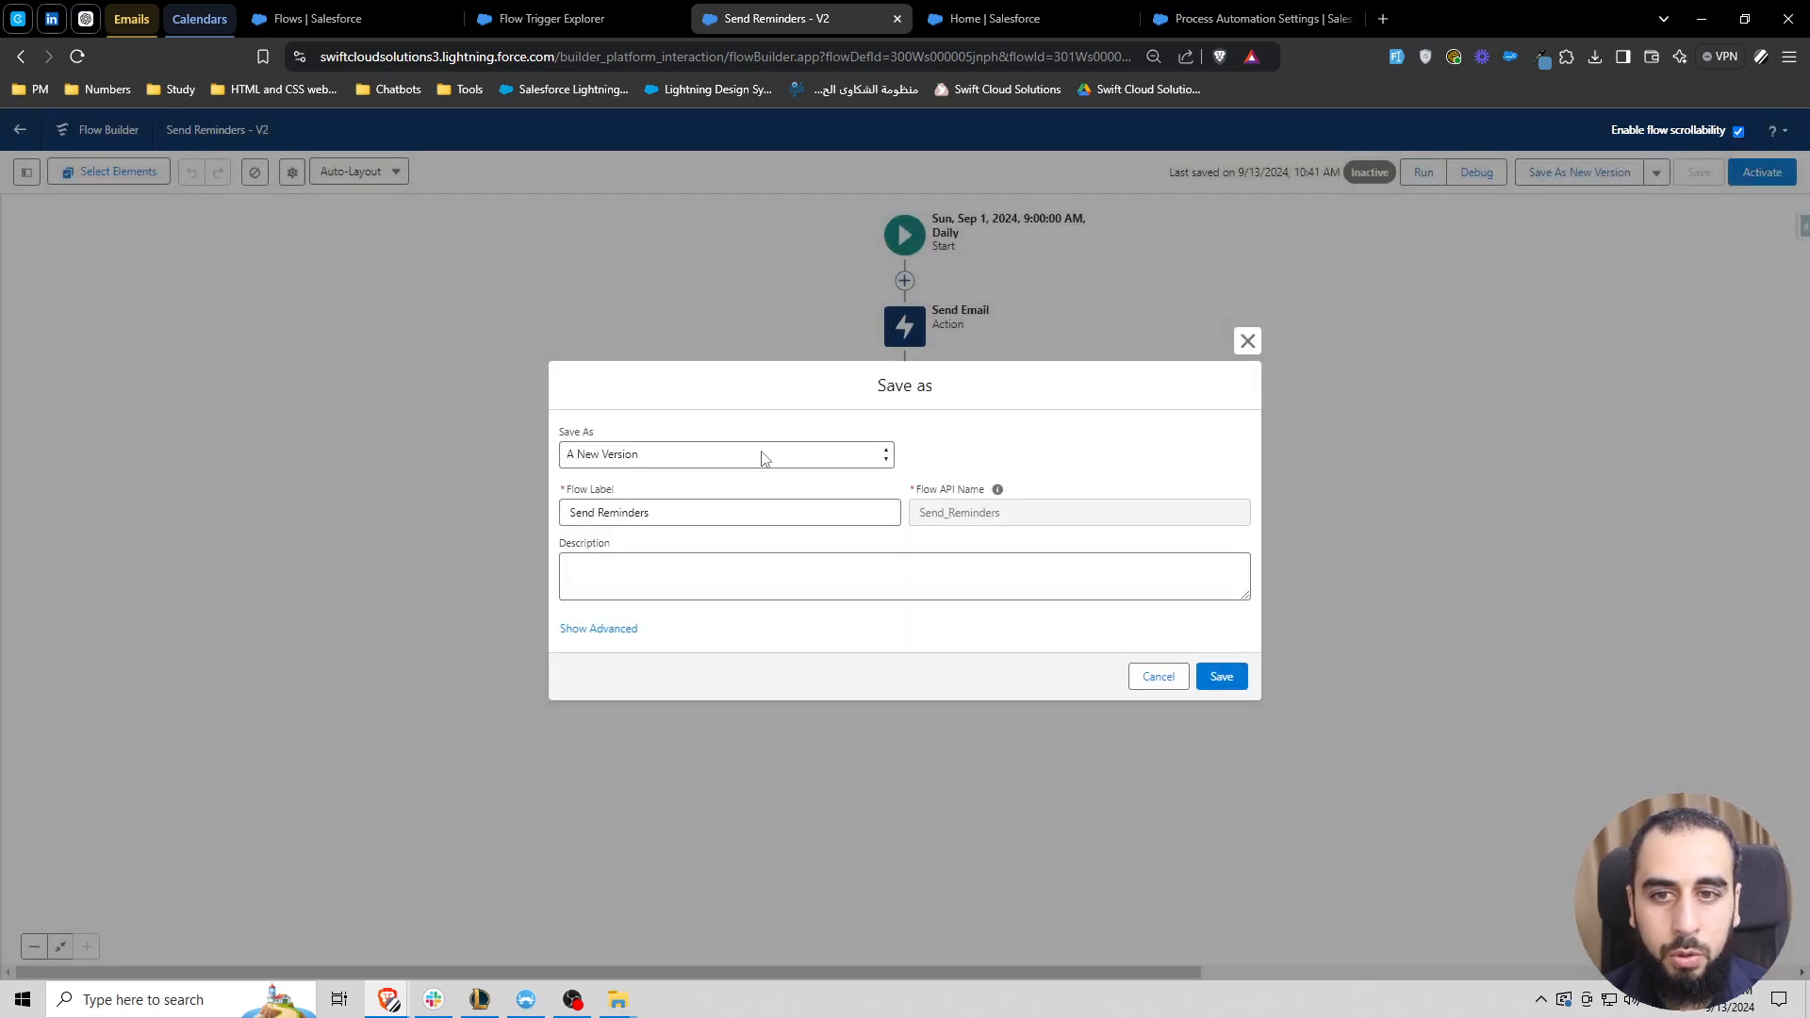
{"action": "left_click", "coordinate": [620, 453]}
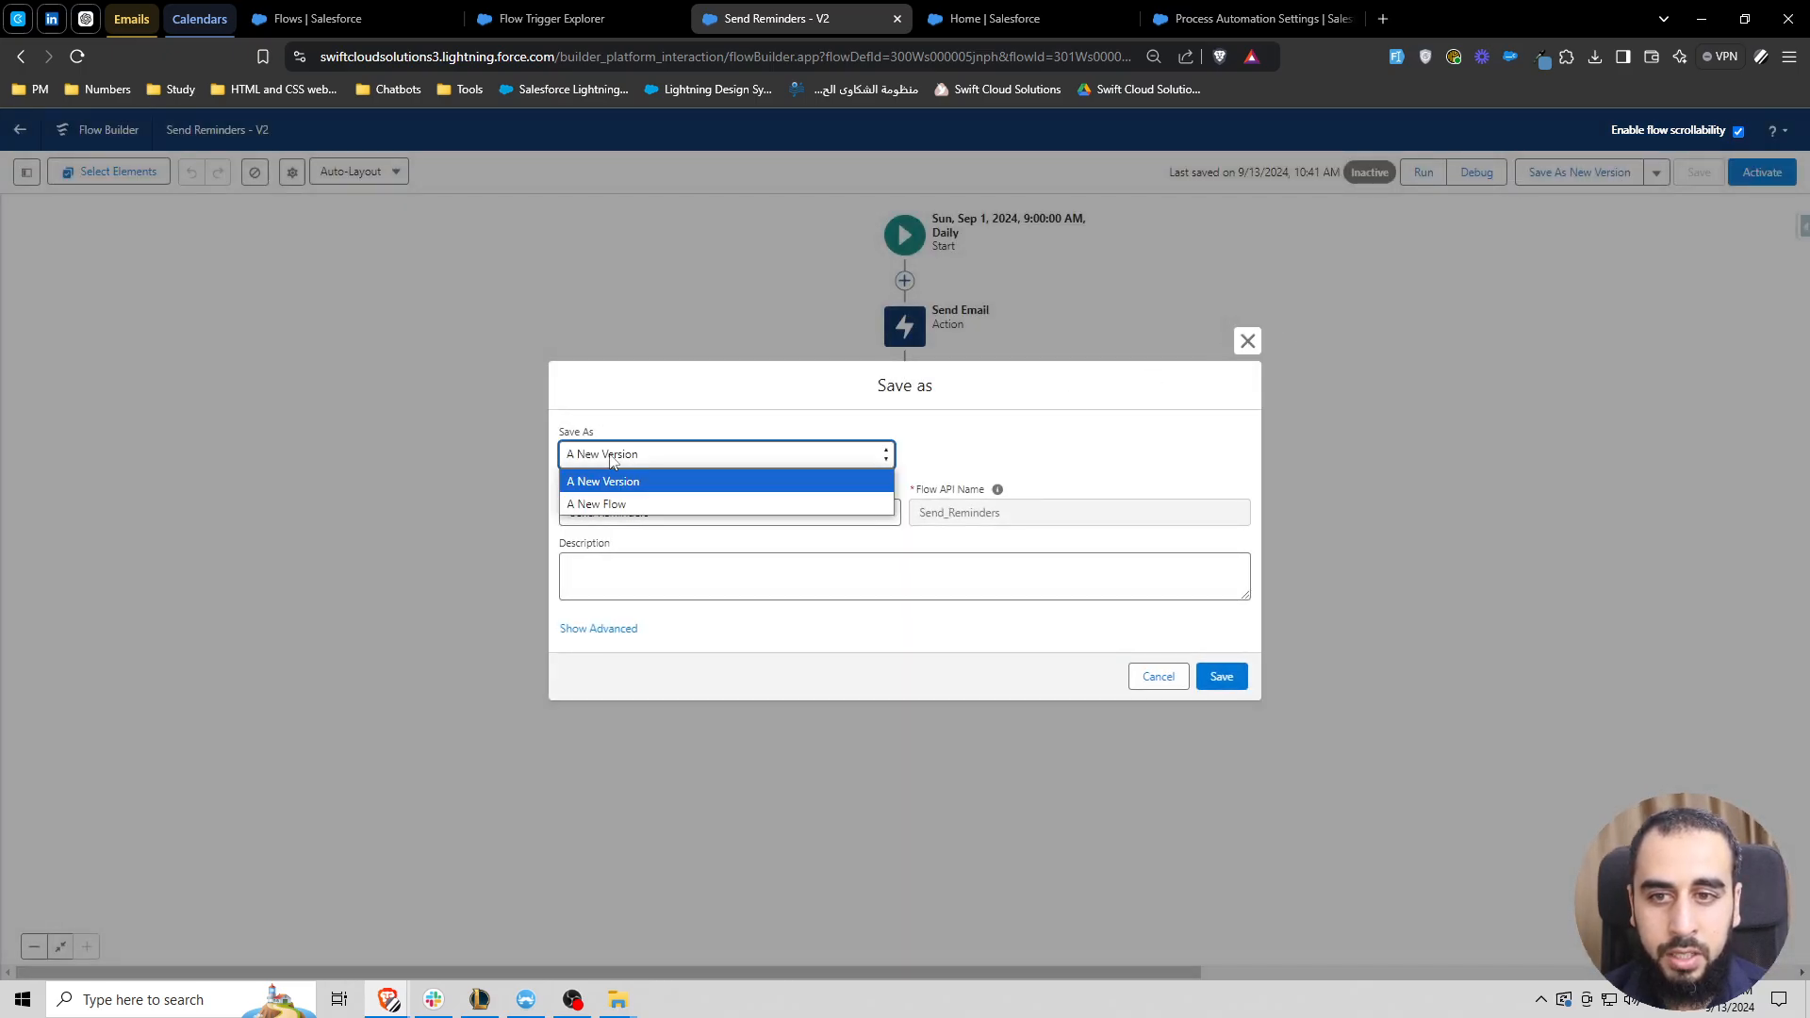
{"action": "left_click", "coordinate": [1247, 340]}
{"action": "left_click", "coordinate": [1656, 172]}
{"action": "left_click", "coordinate": [1623, 205]}
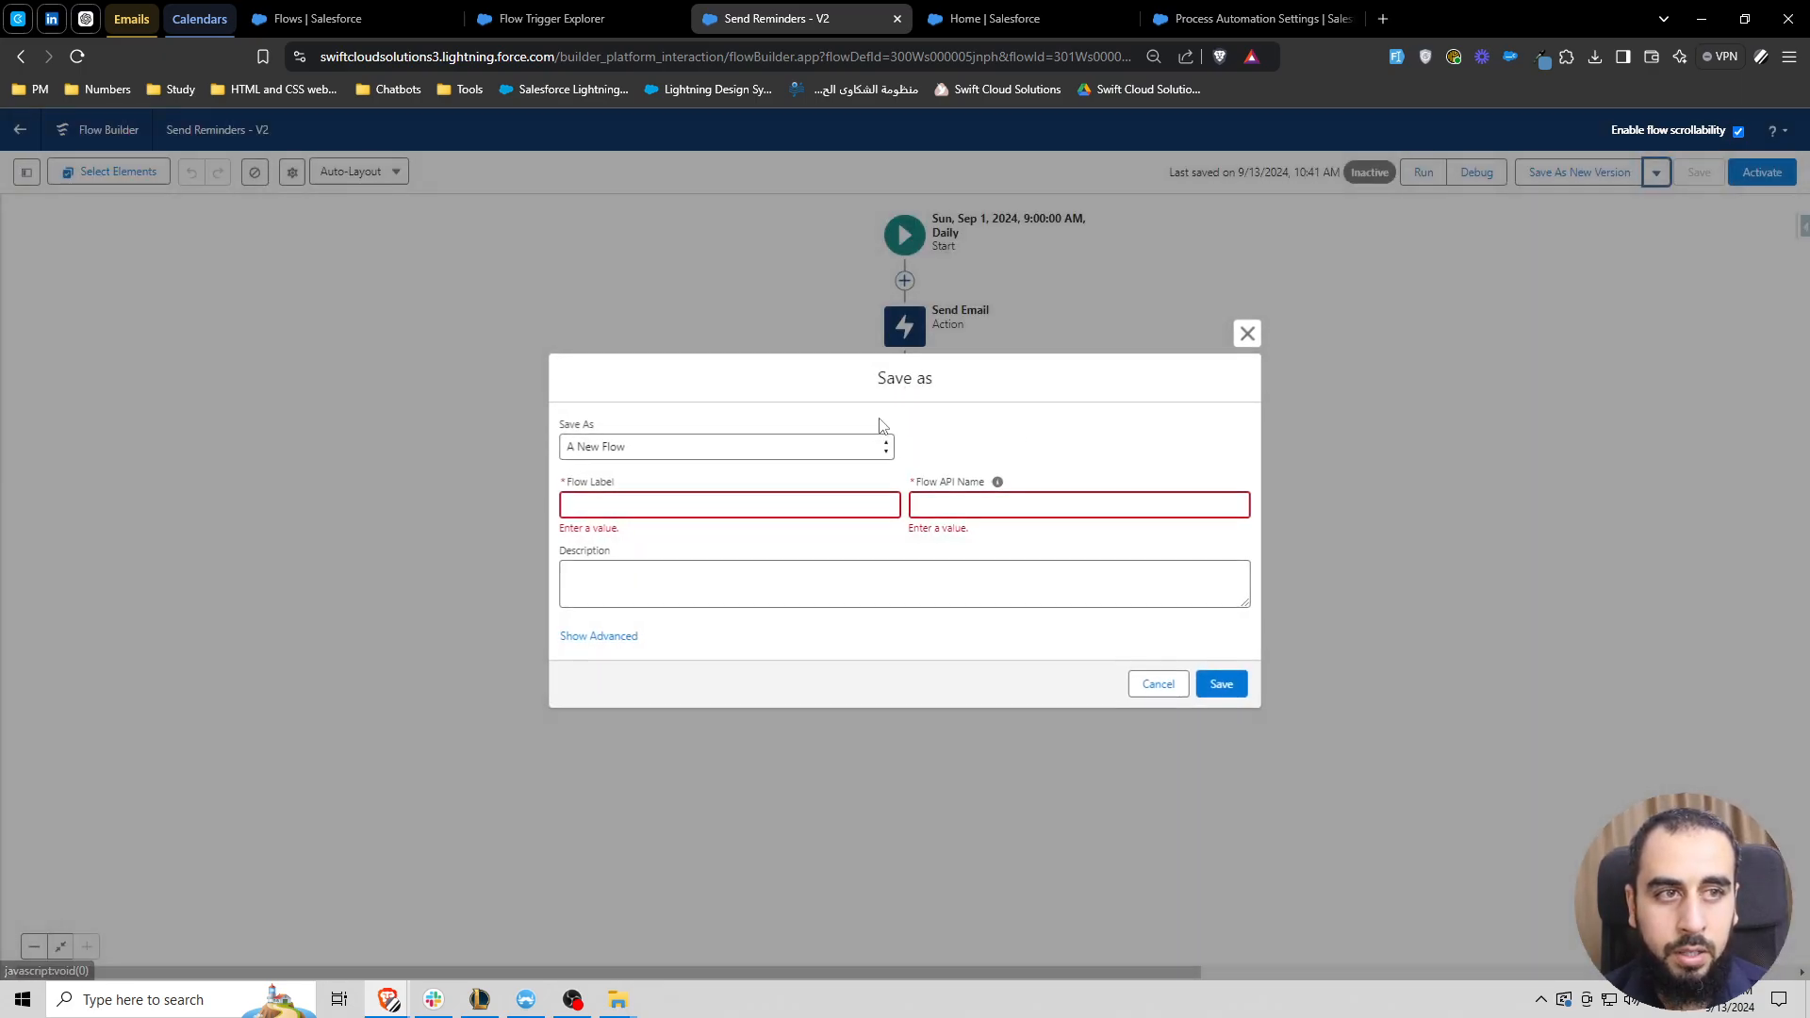
{"action": "left_click", "coordinate": [1247, 332]}
Open the details and versions of the Auto Populate Campaign flow and delete its version 1
{"action": "left_click", "coordinate": [344, 18]}
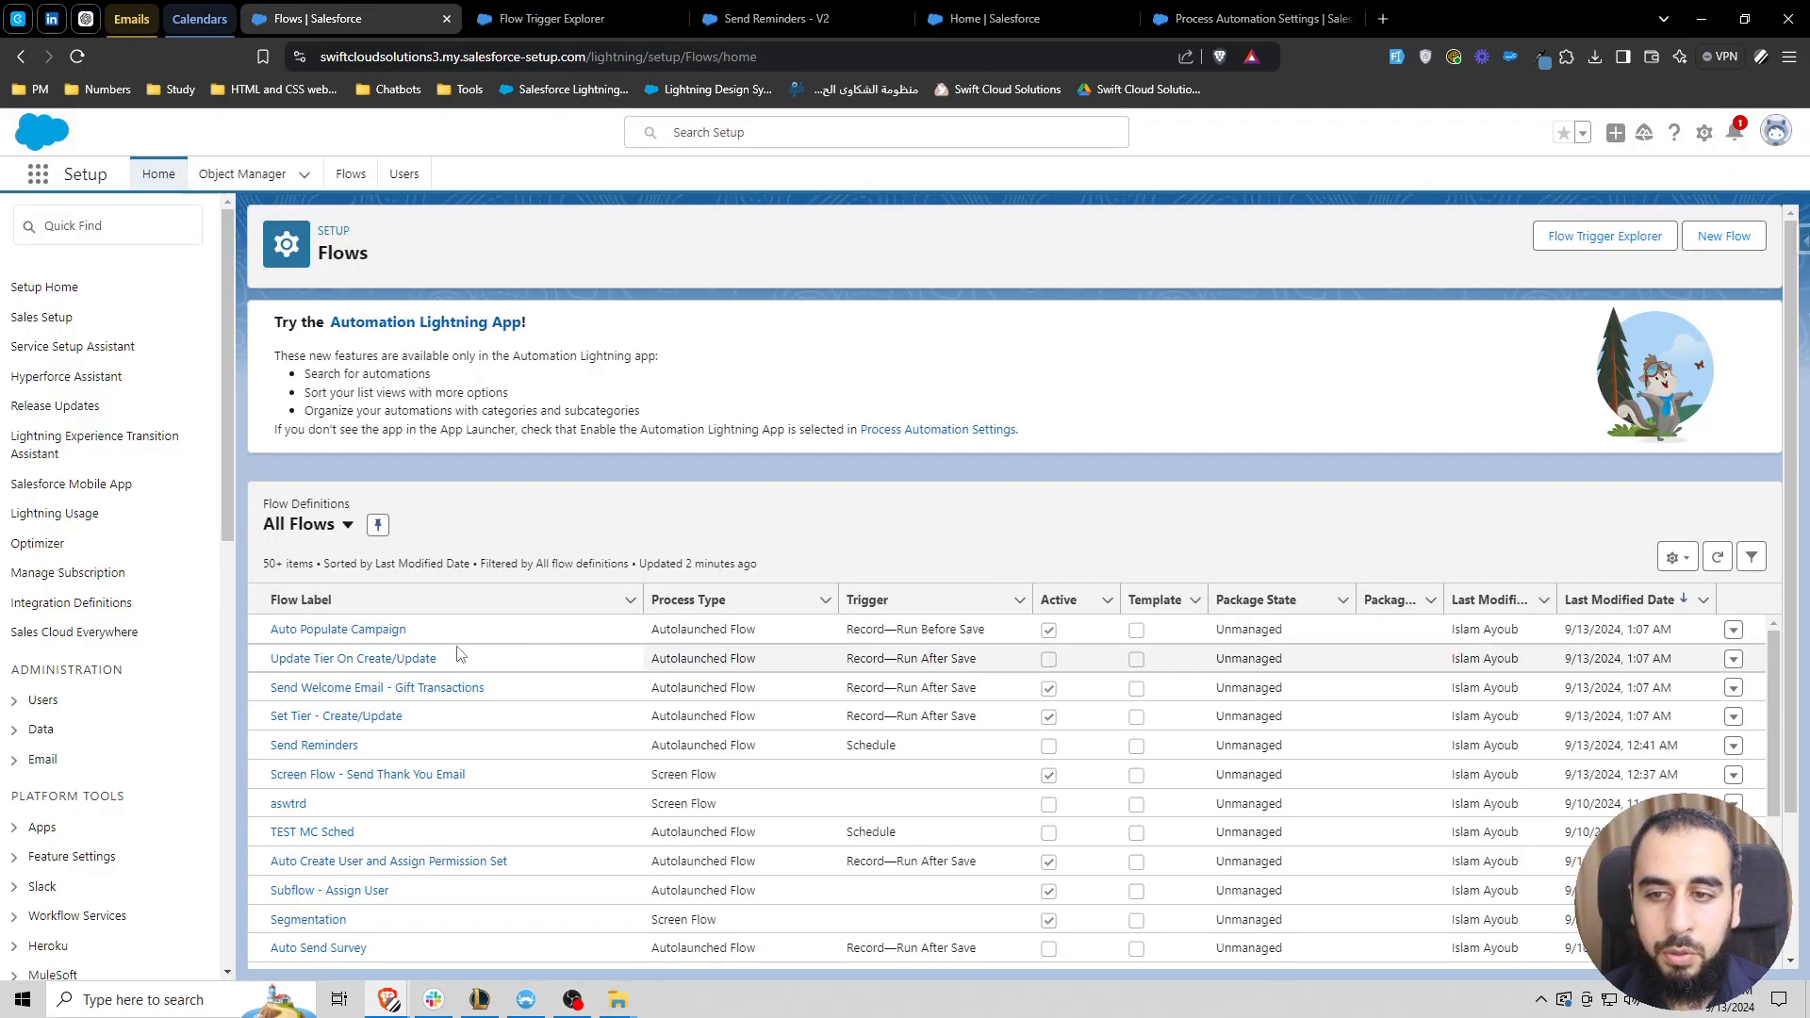
{"action": "left_click", "coordinate": [1734, 631]}
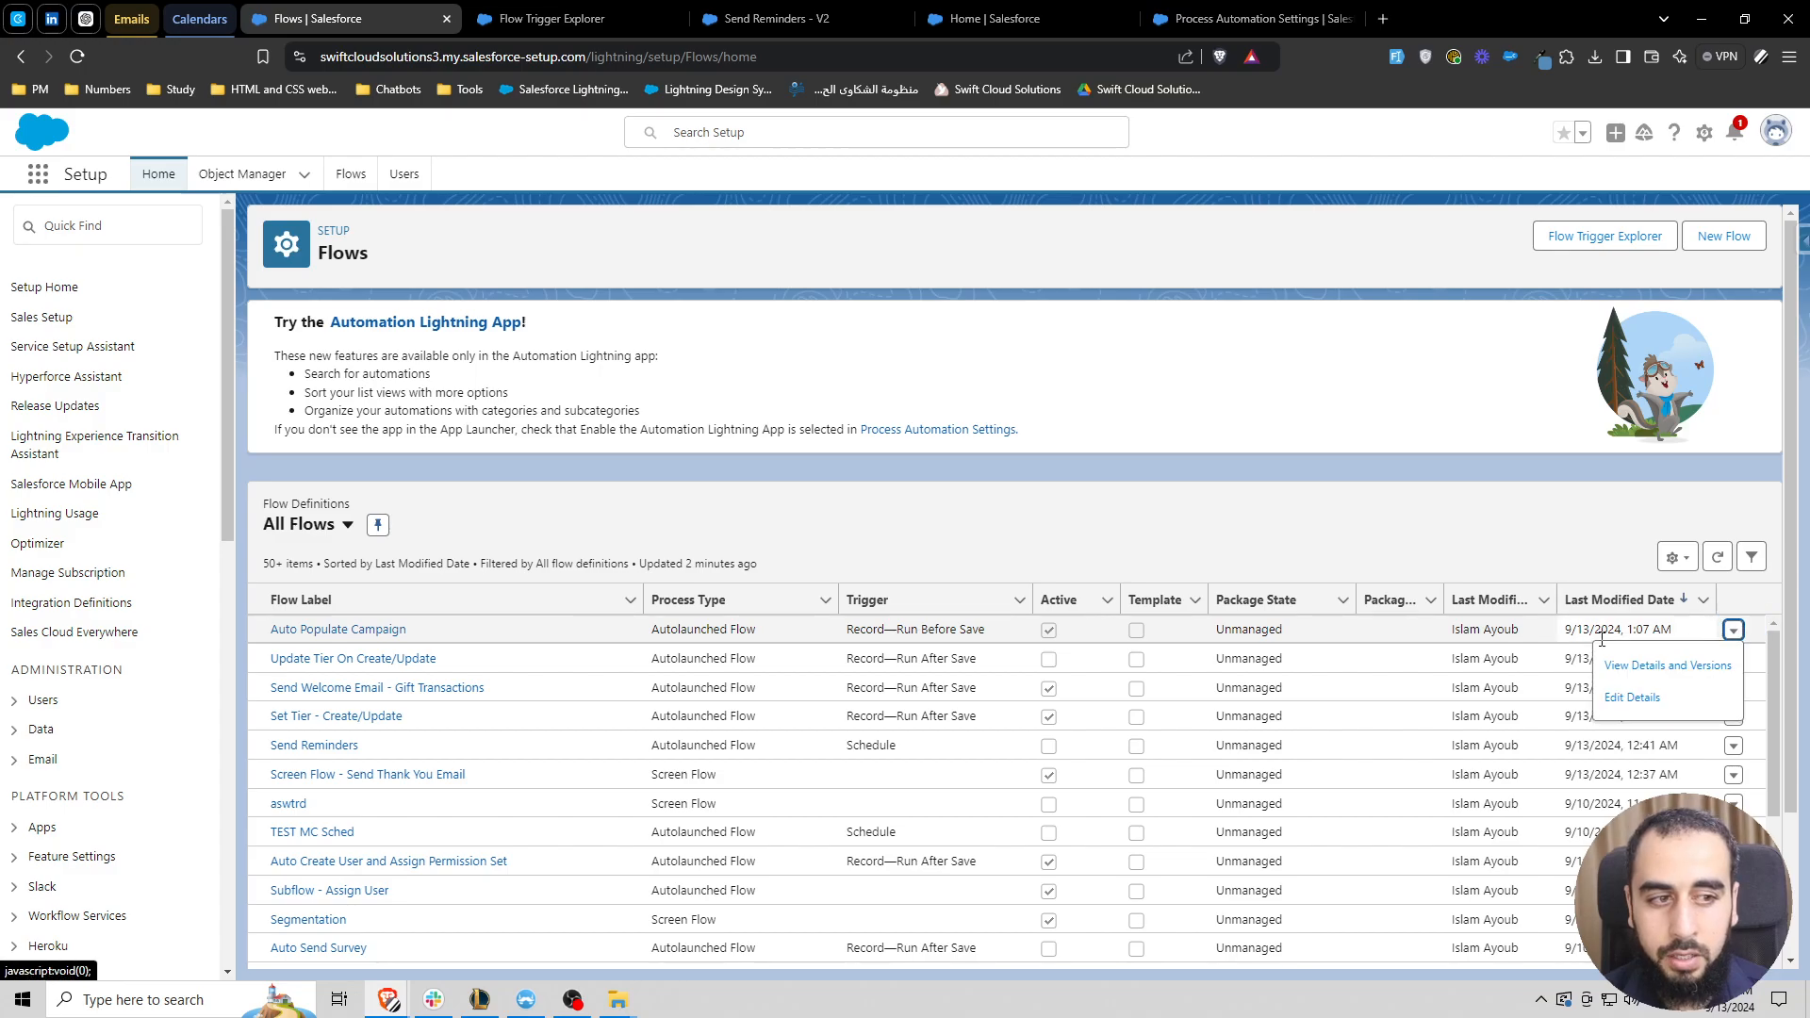
{"action": "left_click", "coordinate": [1683, 673]}
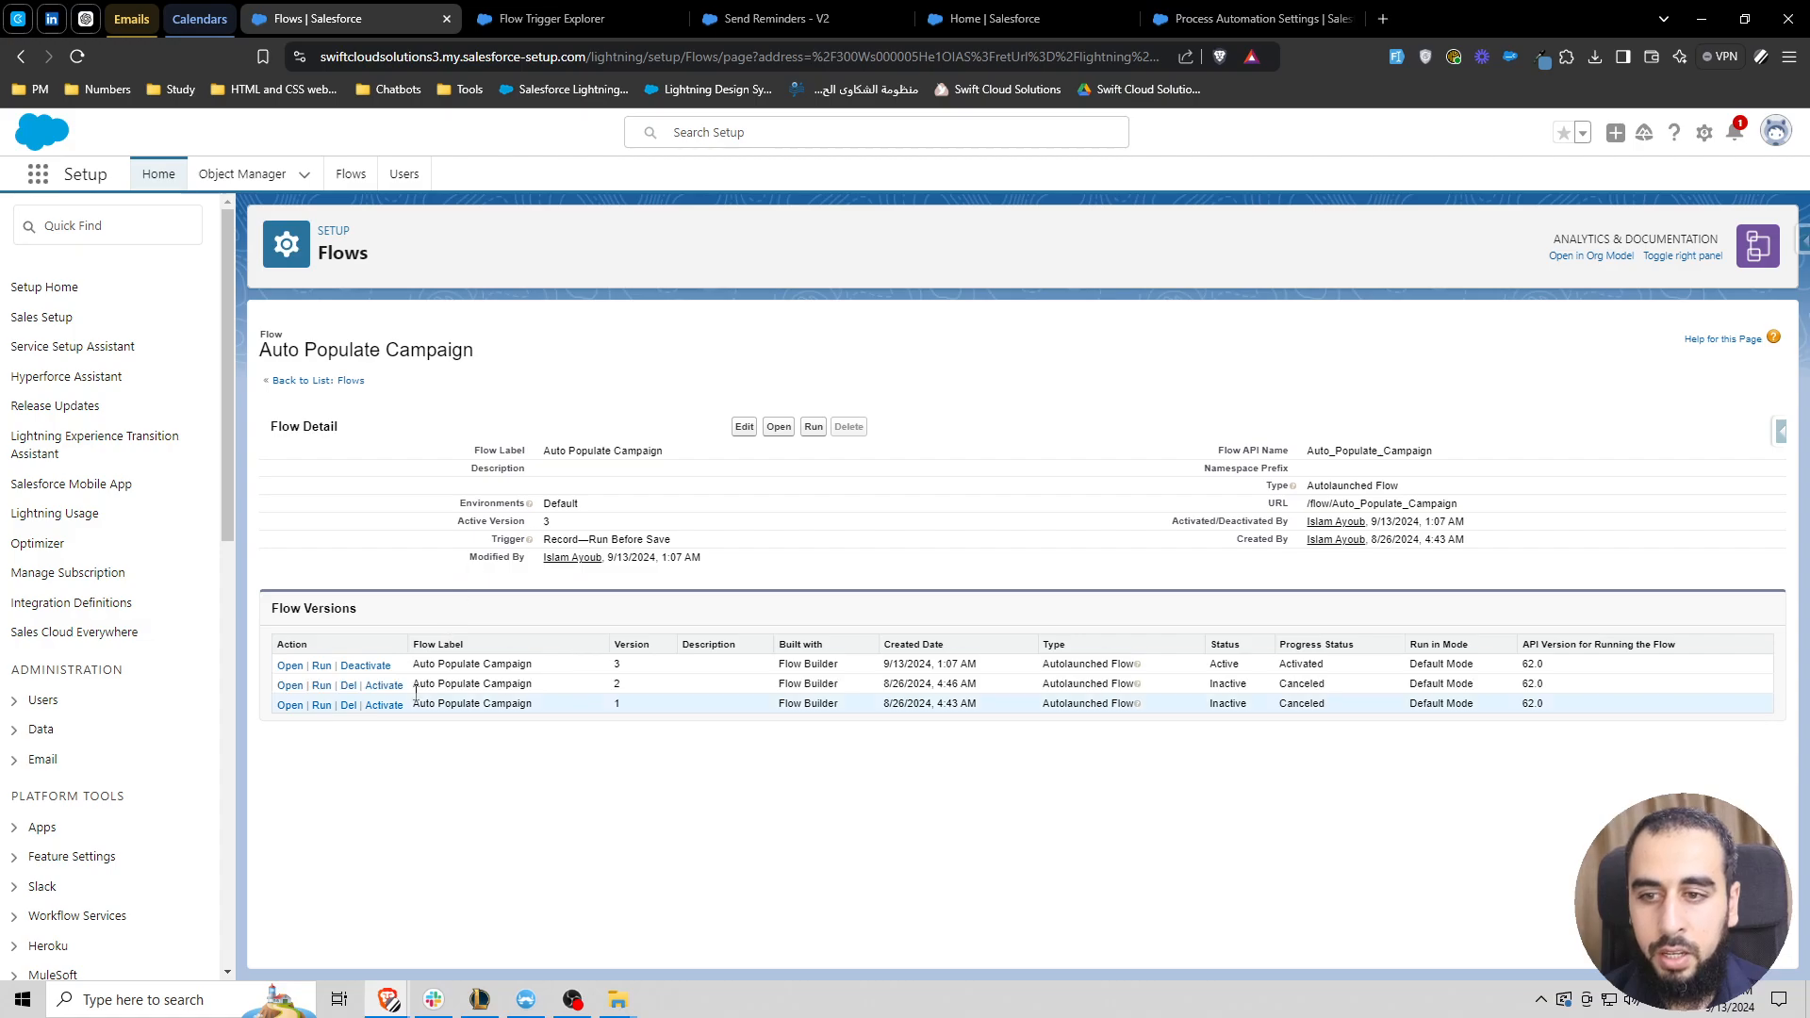
{"action": "left_click", "coordinate": [348, 705]}
{"action": "left_click", "coordinate": [976, 250]}
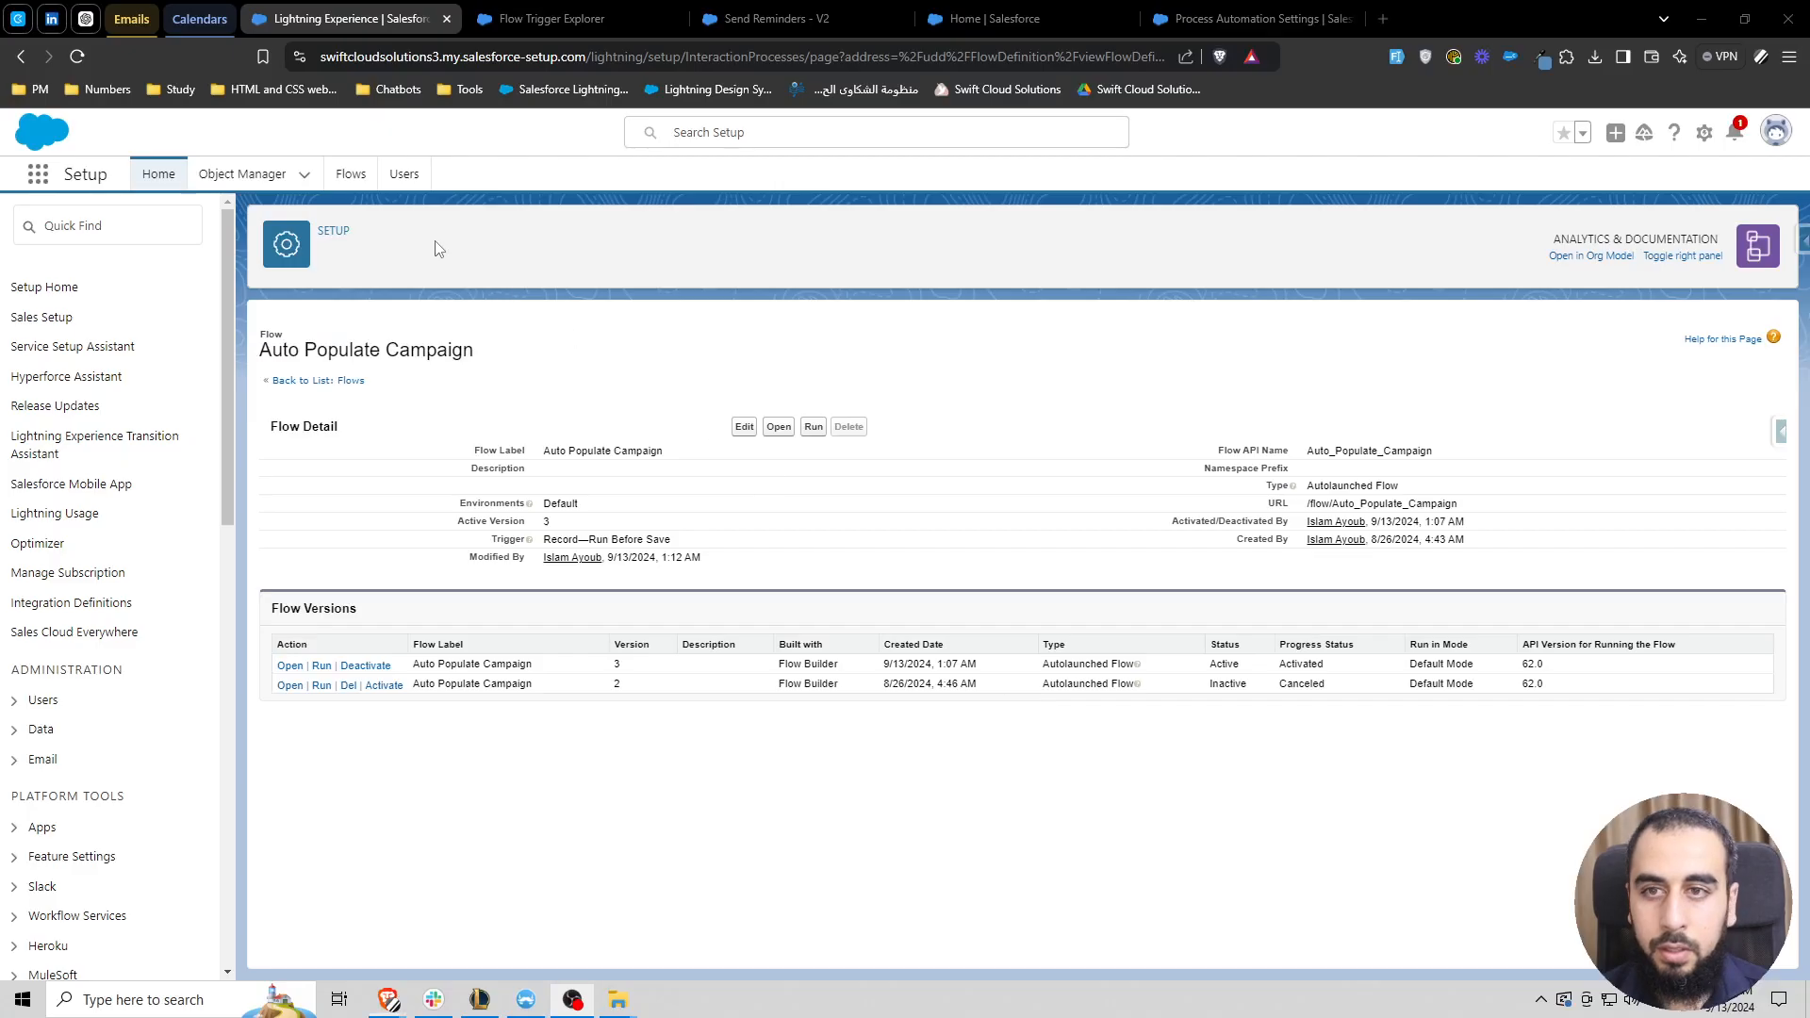
Return to the Flows list and review its available list views and the new list view form, without creating one
{"action": "left_click", "coordinate": [351, 174]}
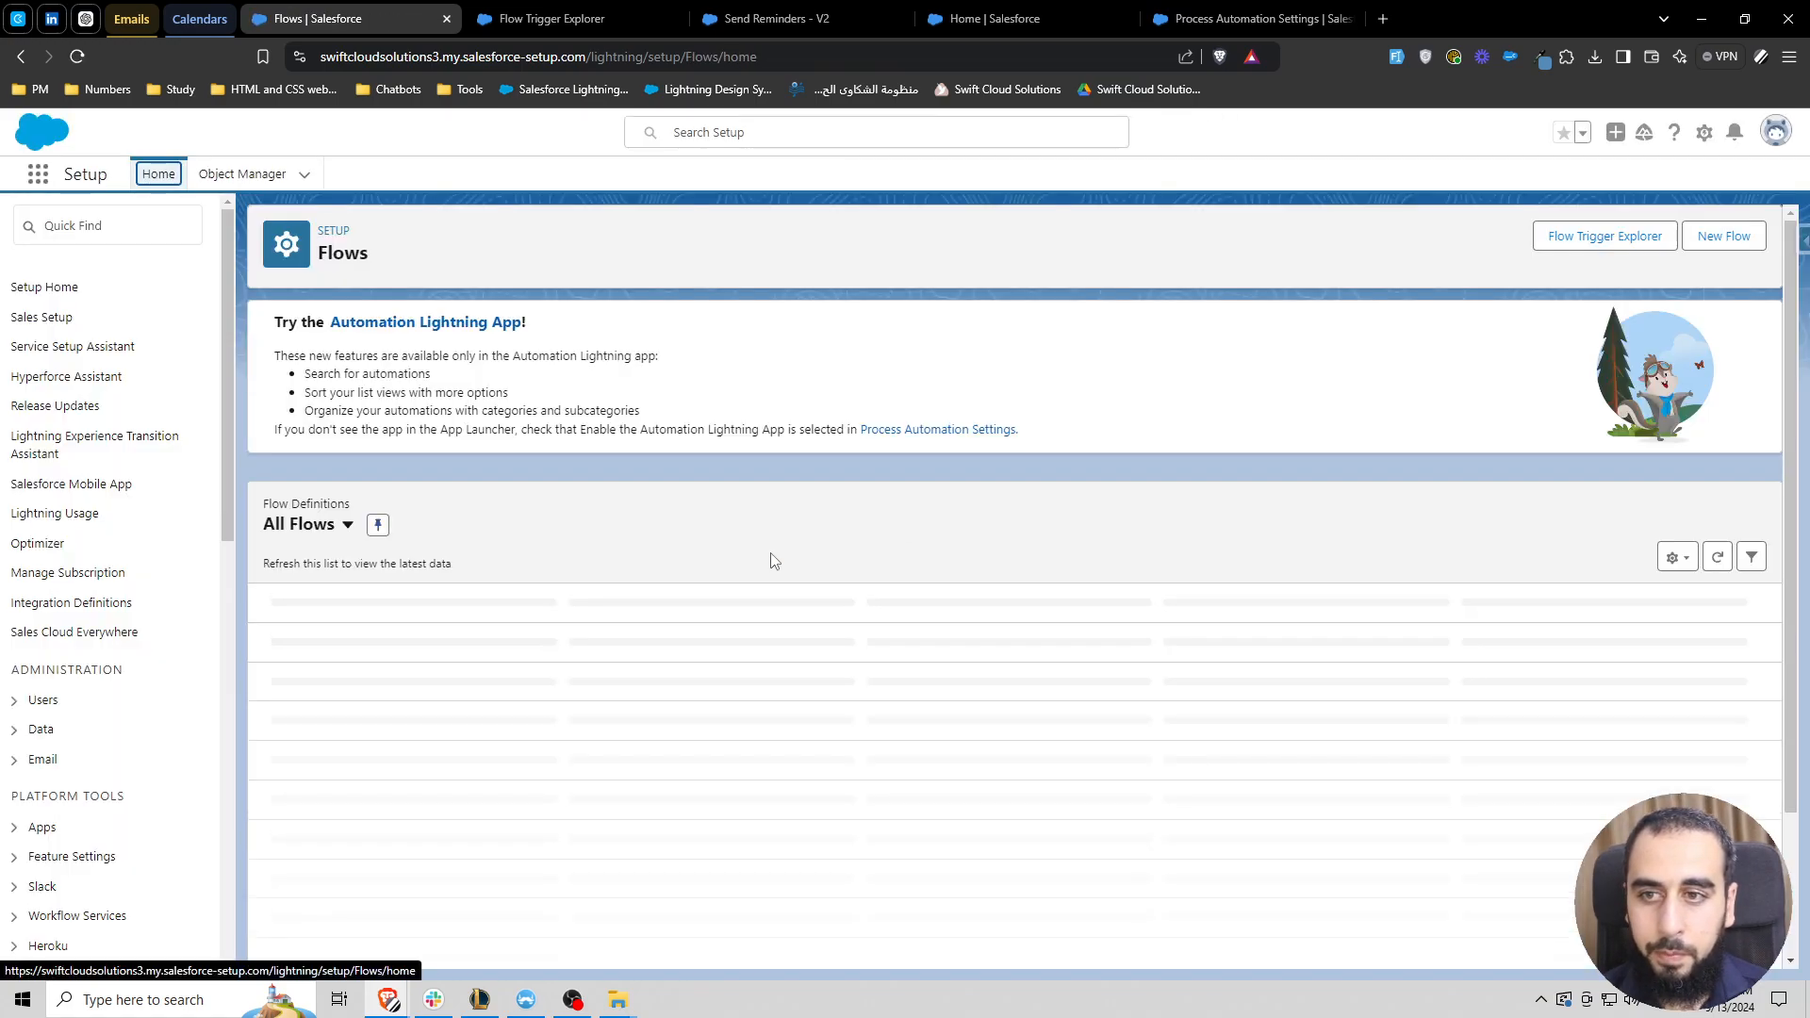
{"action": "left_click", "coordinate": [345, 524]}
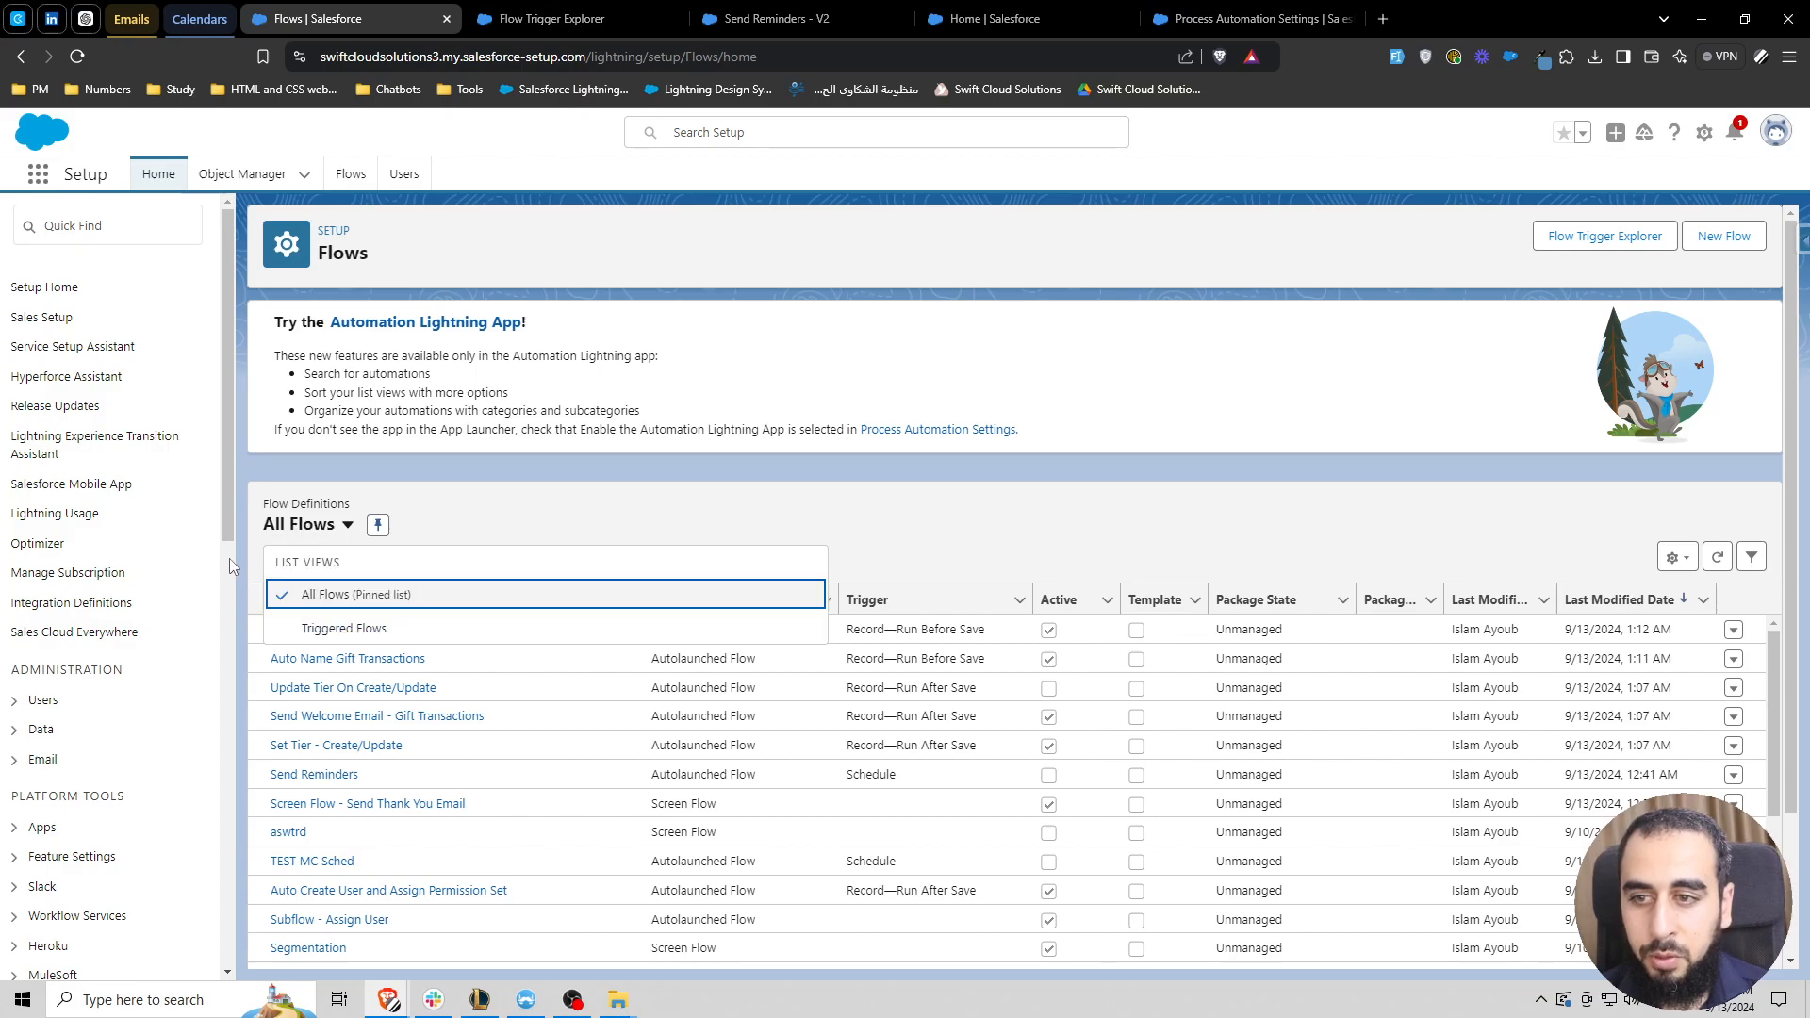
{"action": "scroll", "coordinate": [300, 555], "scroll_direction": "down", "scroll_amount": 2}
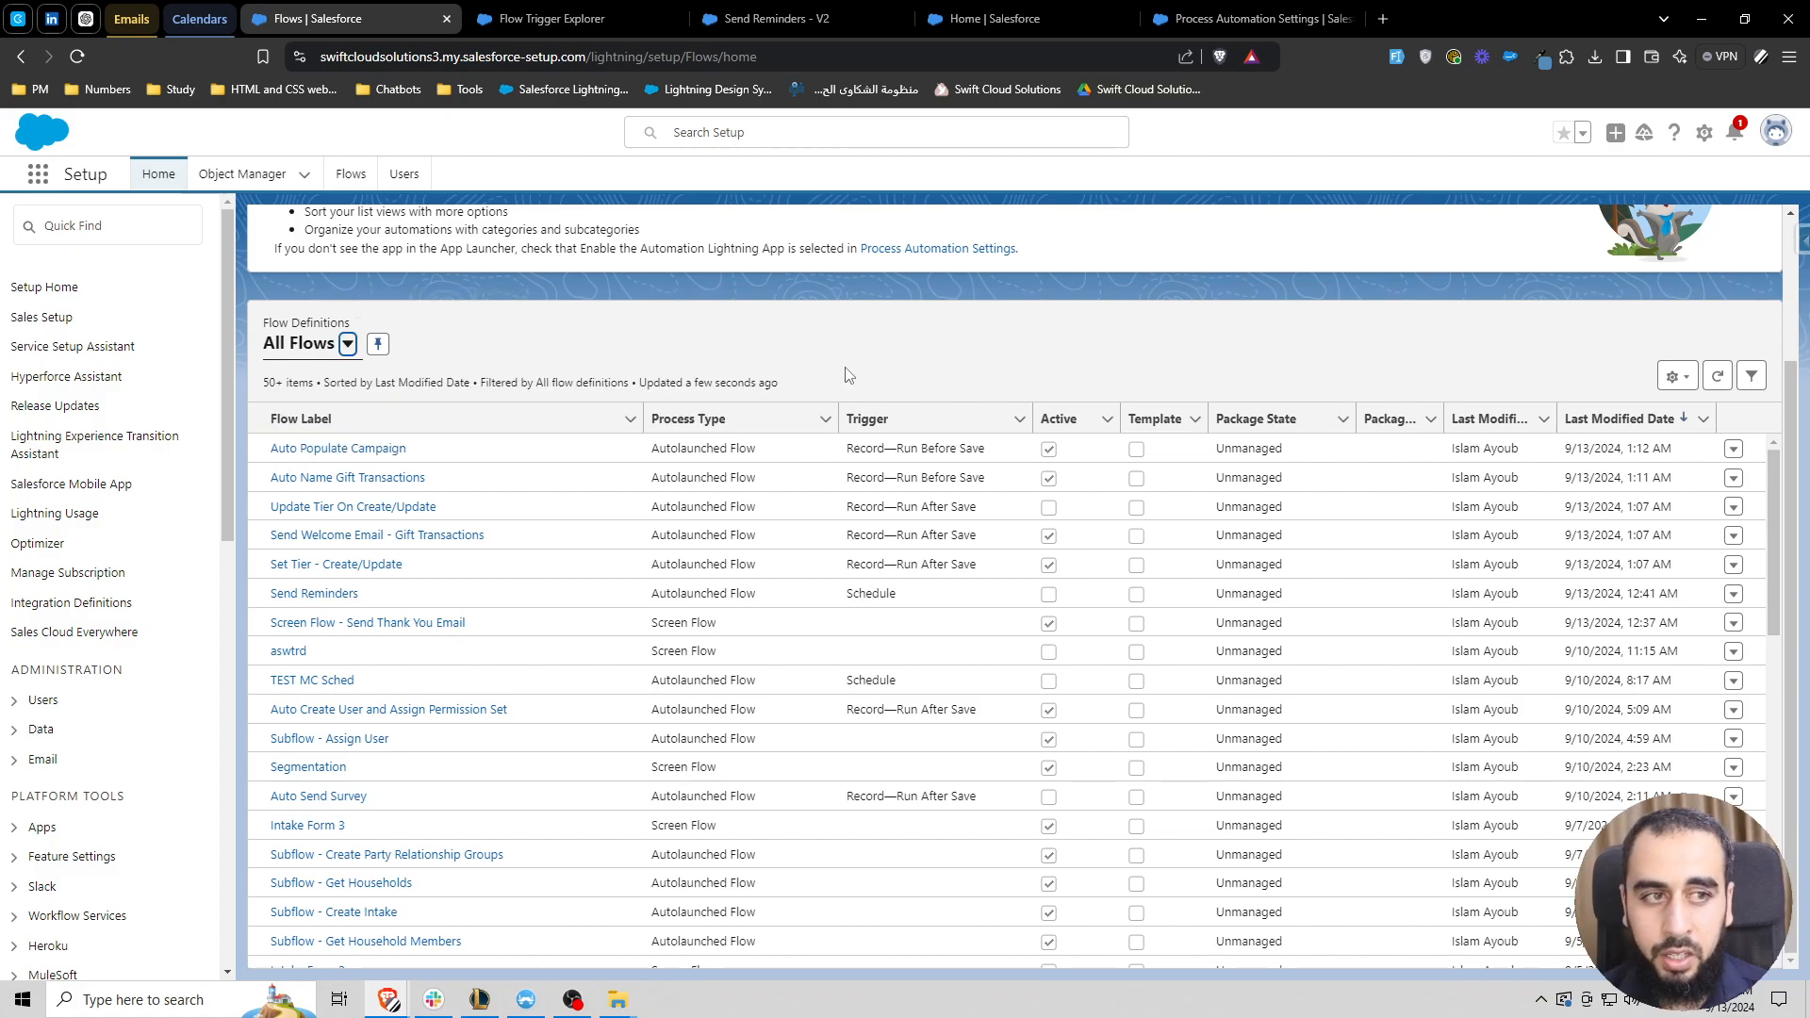
{"action": "left_click", "coordinate": [1673, 376]}
{"action": "left_click", "coordinate": [1621, 449]}
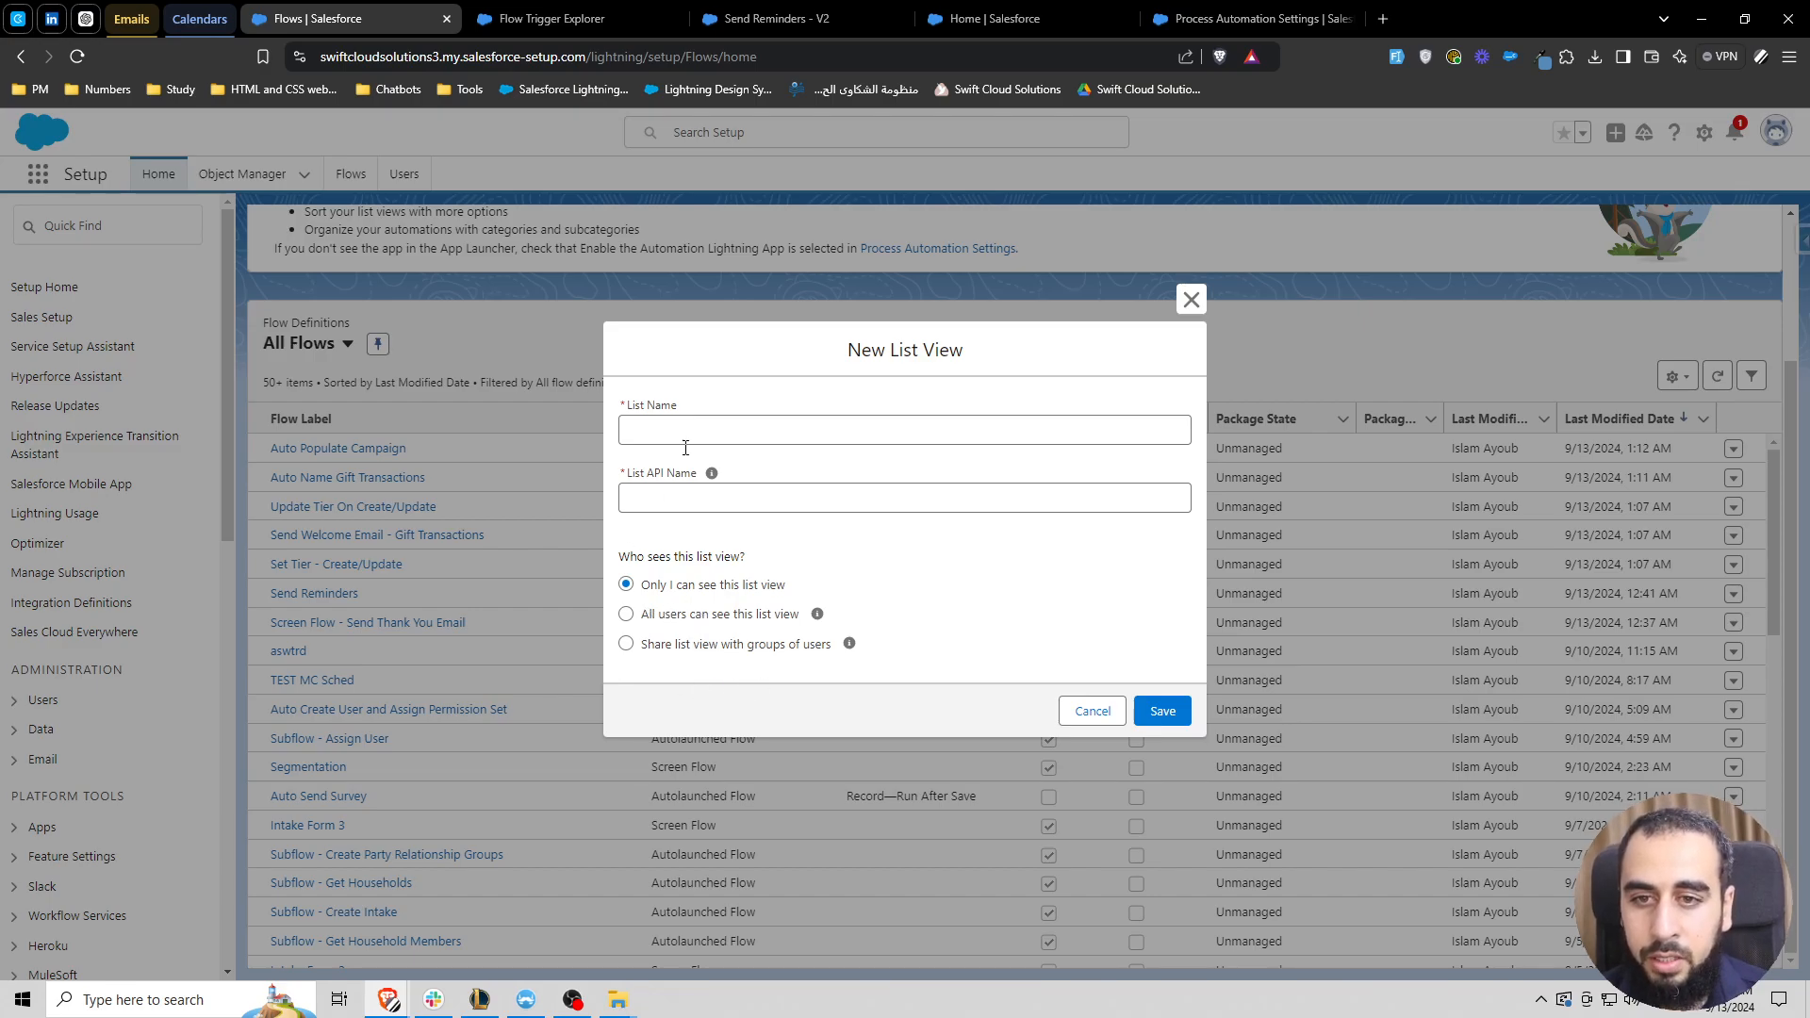
{"action": "left_click", "coordinate": [1093, 711]}
Review the available and visible fields for the All Flows list view's display columns, without saving any change
{"action": "left_click", "coordinate": [1673, 376]}
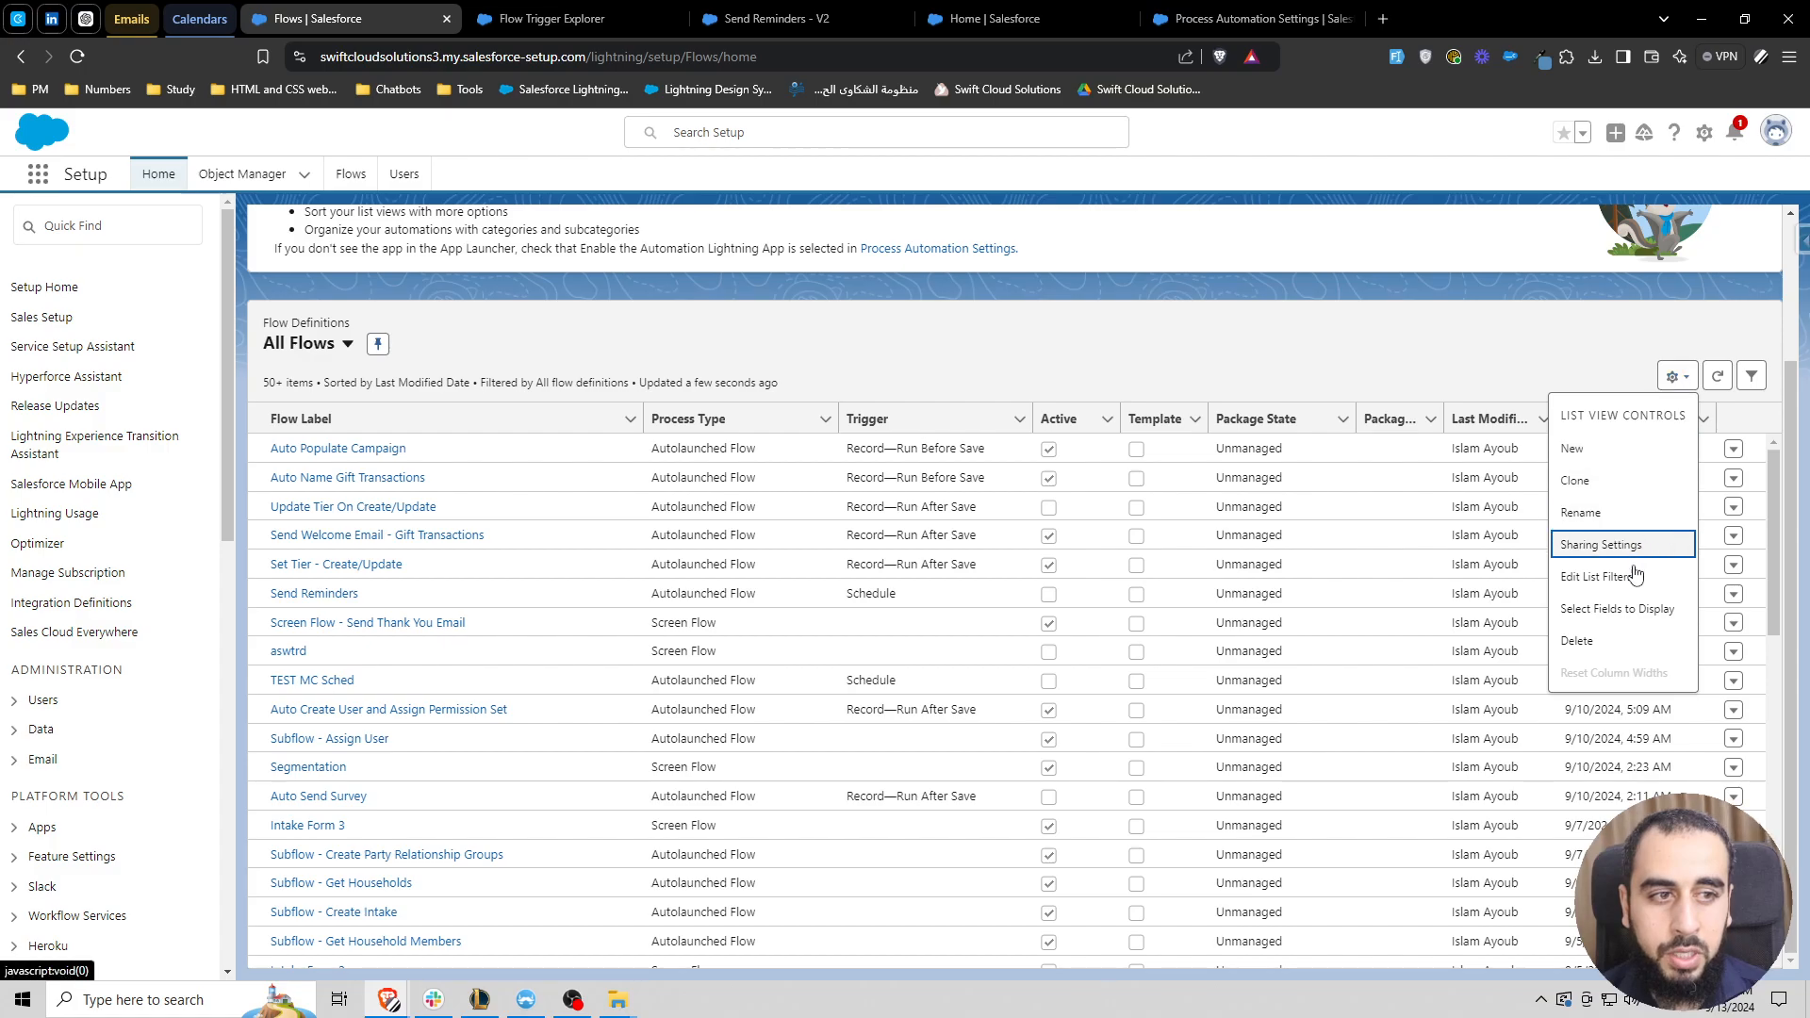
{"action": "left_click", "coordinate": [1618, 610]}
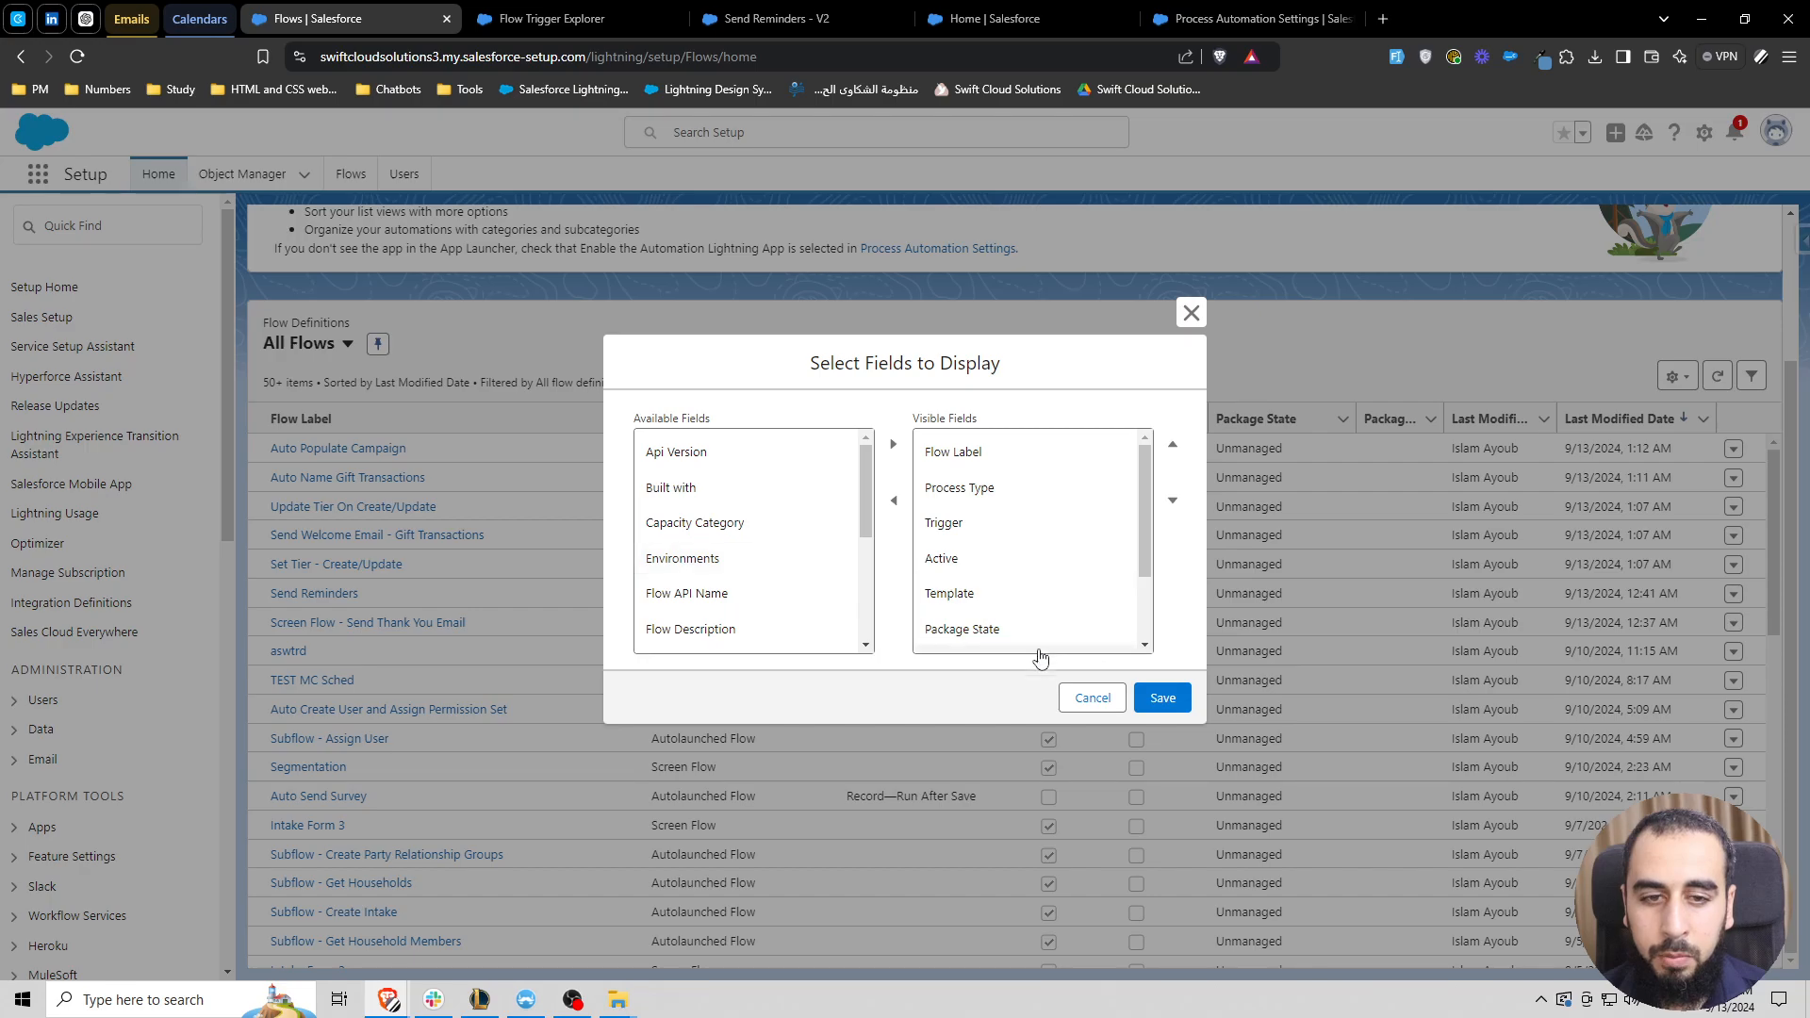
{"action": "scroll", "coordinate": [820, 533], "scroll_direction": "down", "scroll_amount": 2}
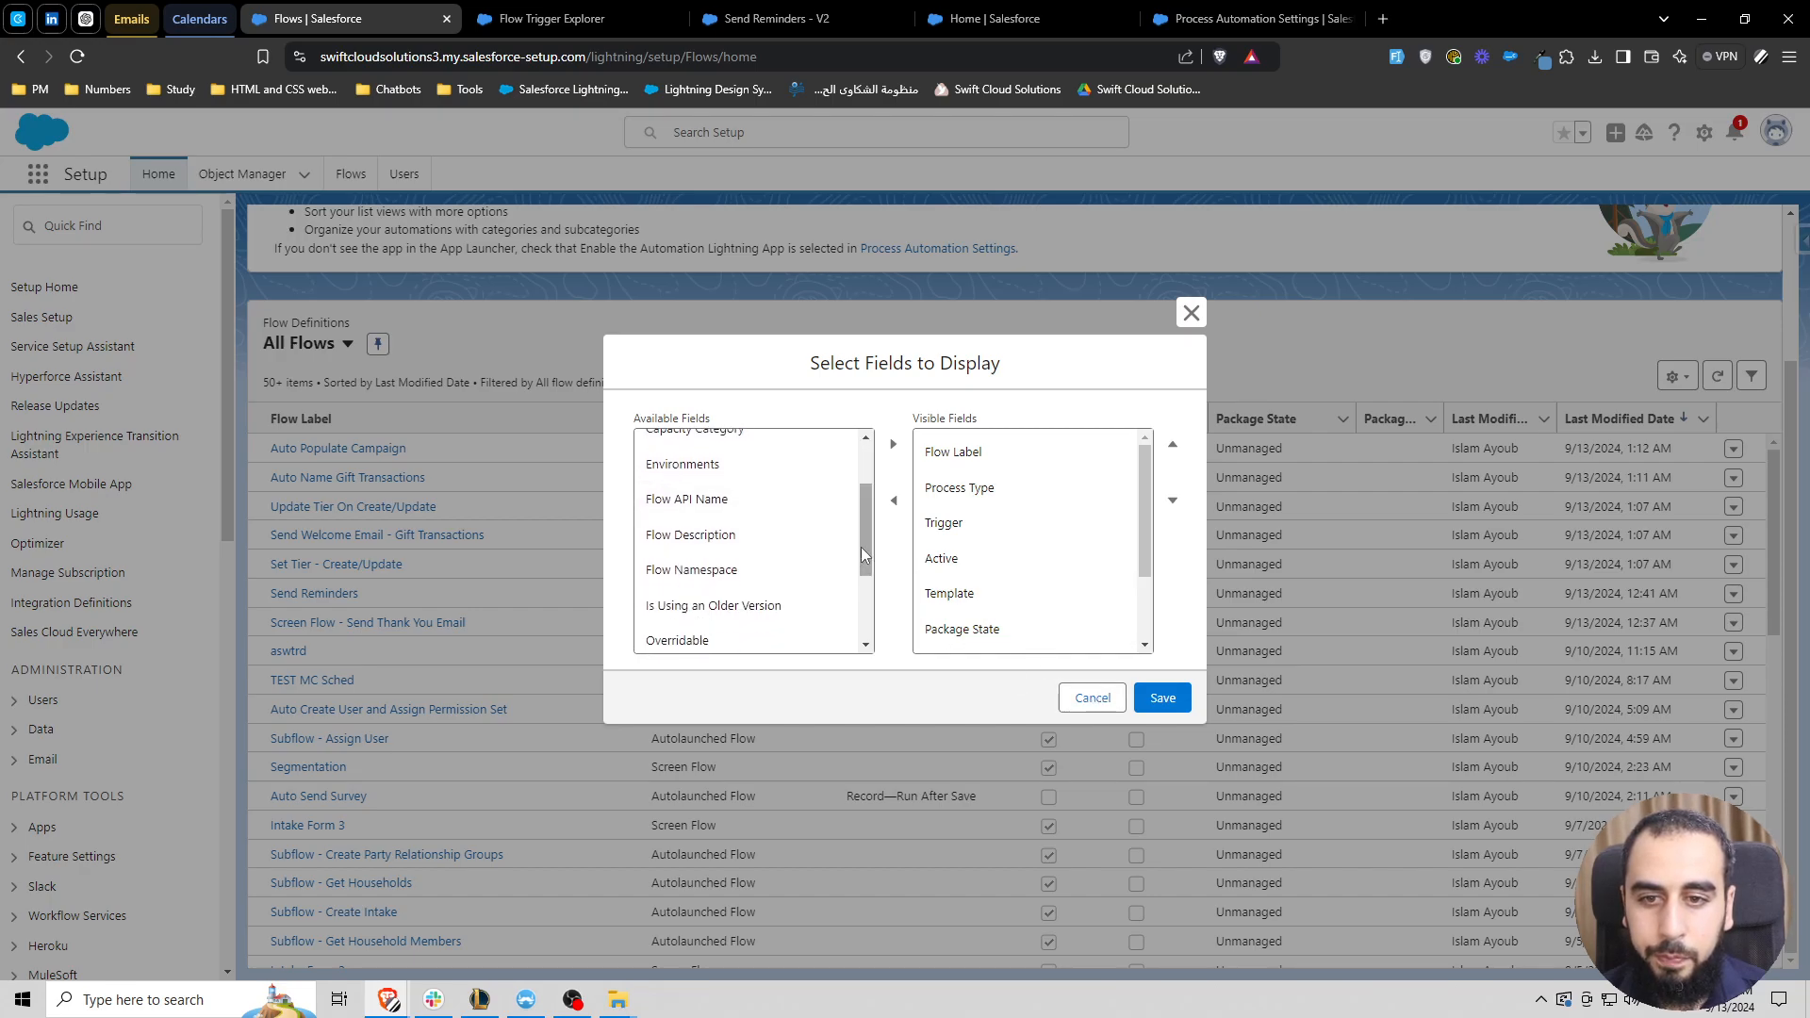
{"action": "left_click_drag", "start_coordinate": [862, 547], "coordinate": [872, 627]}
{"action": "left_click", "coordinate": [759, 637]}
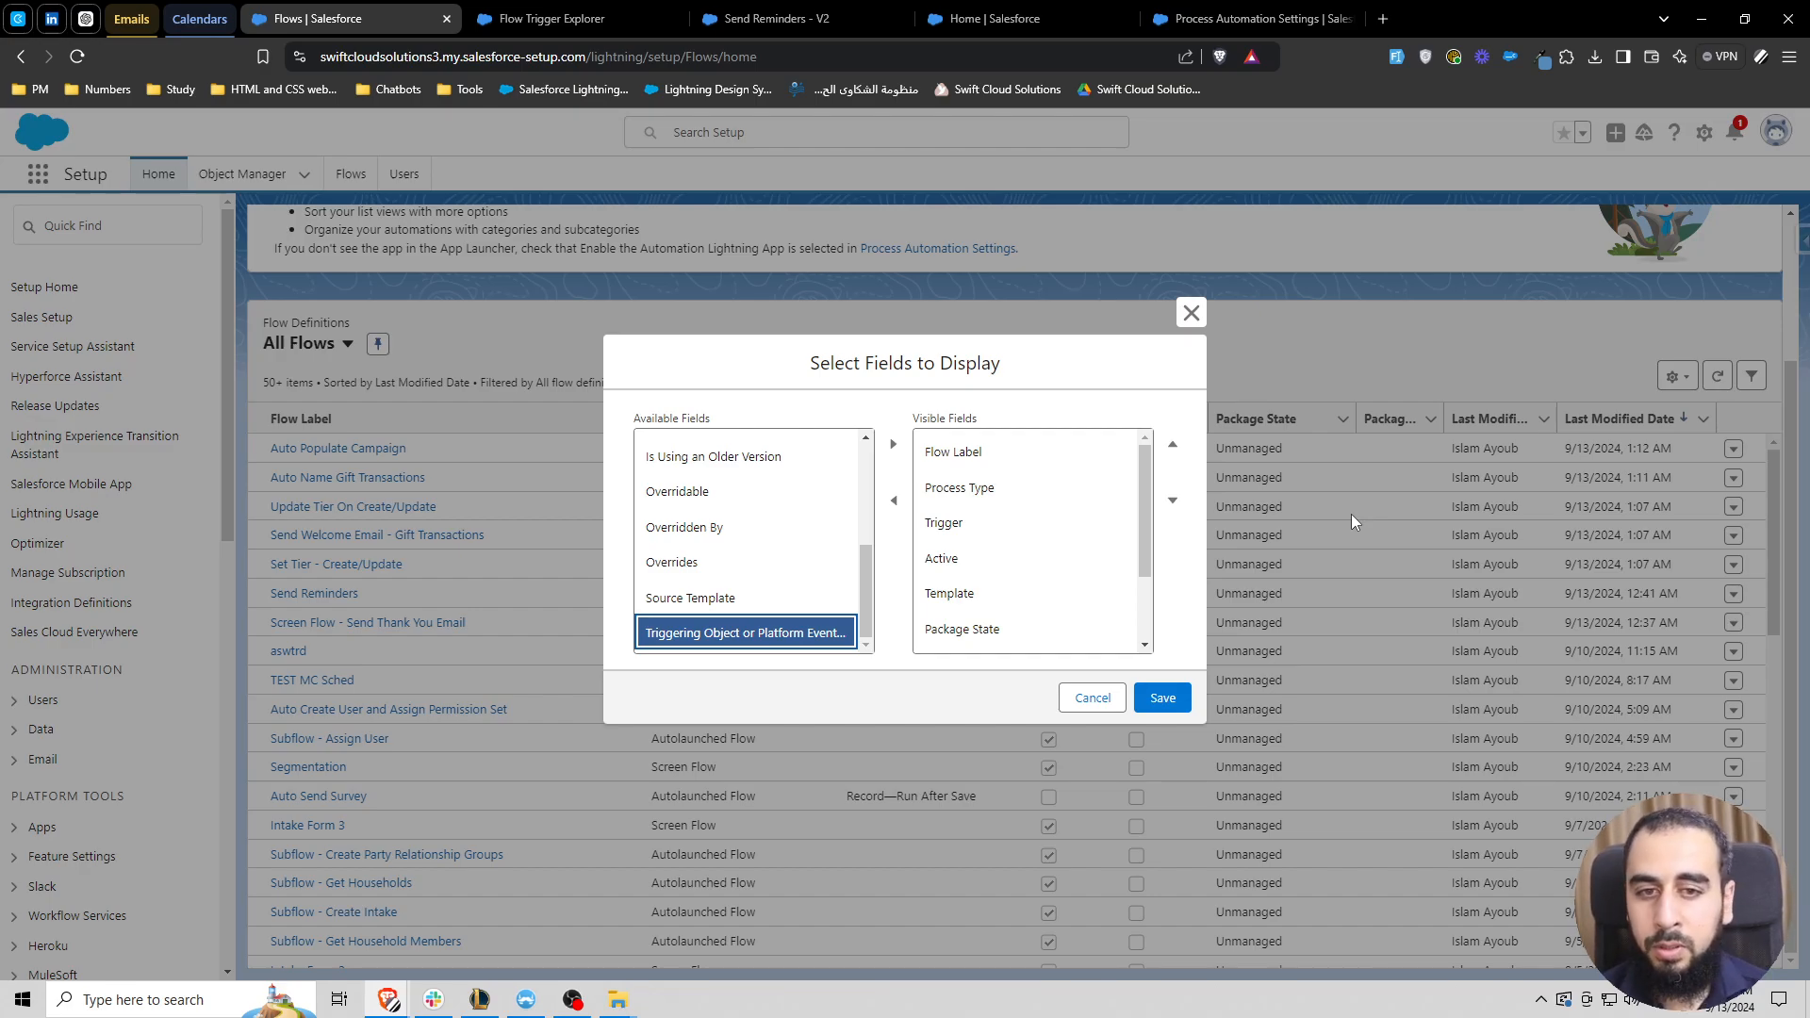
{"action": "scroll", "coordinate": [739, 594], "scroll_direction": "up", "scroll_amount": 1}
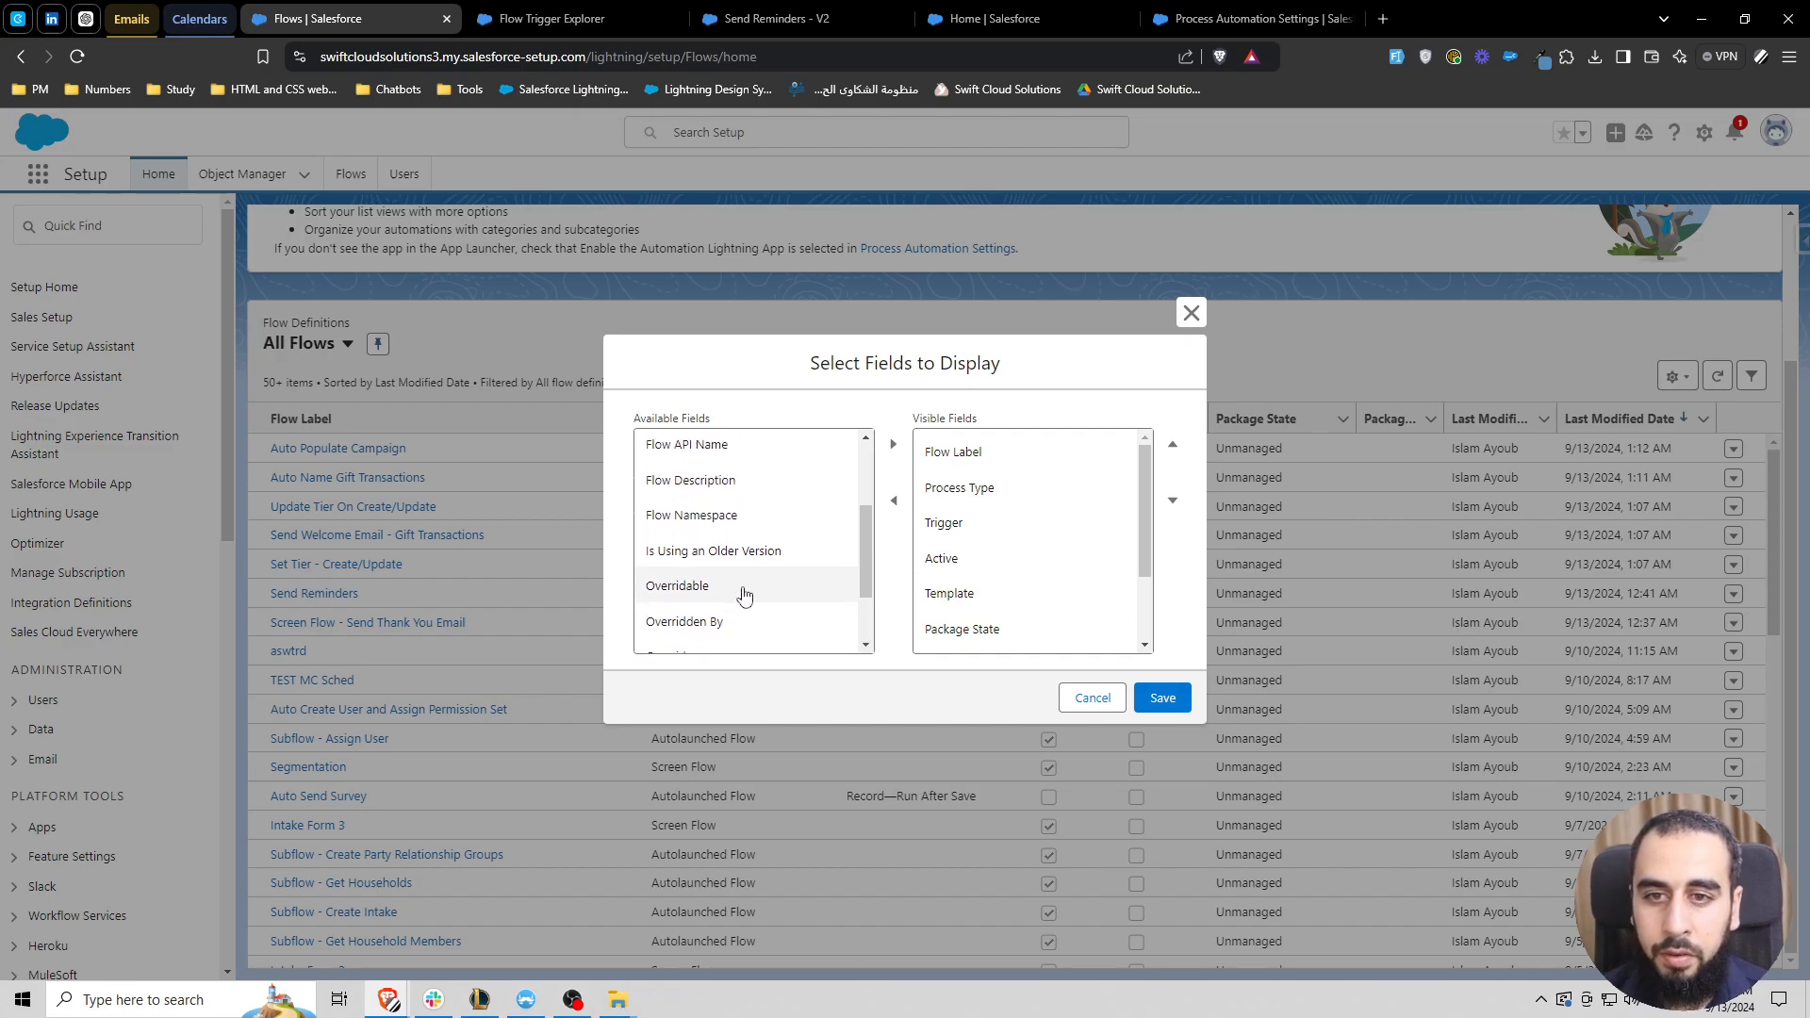
{"action": "left_click", "coordinate": [762, 556]}
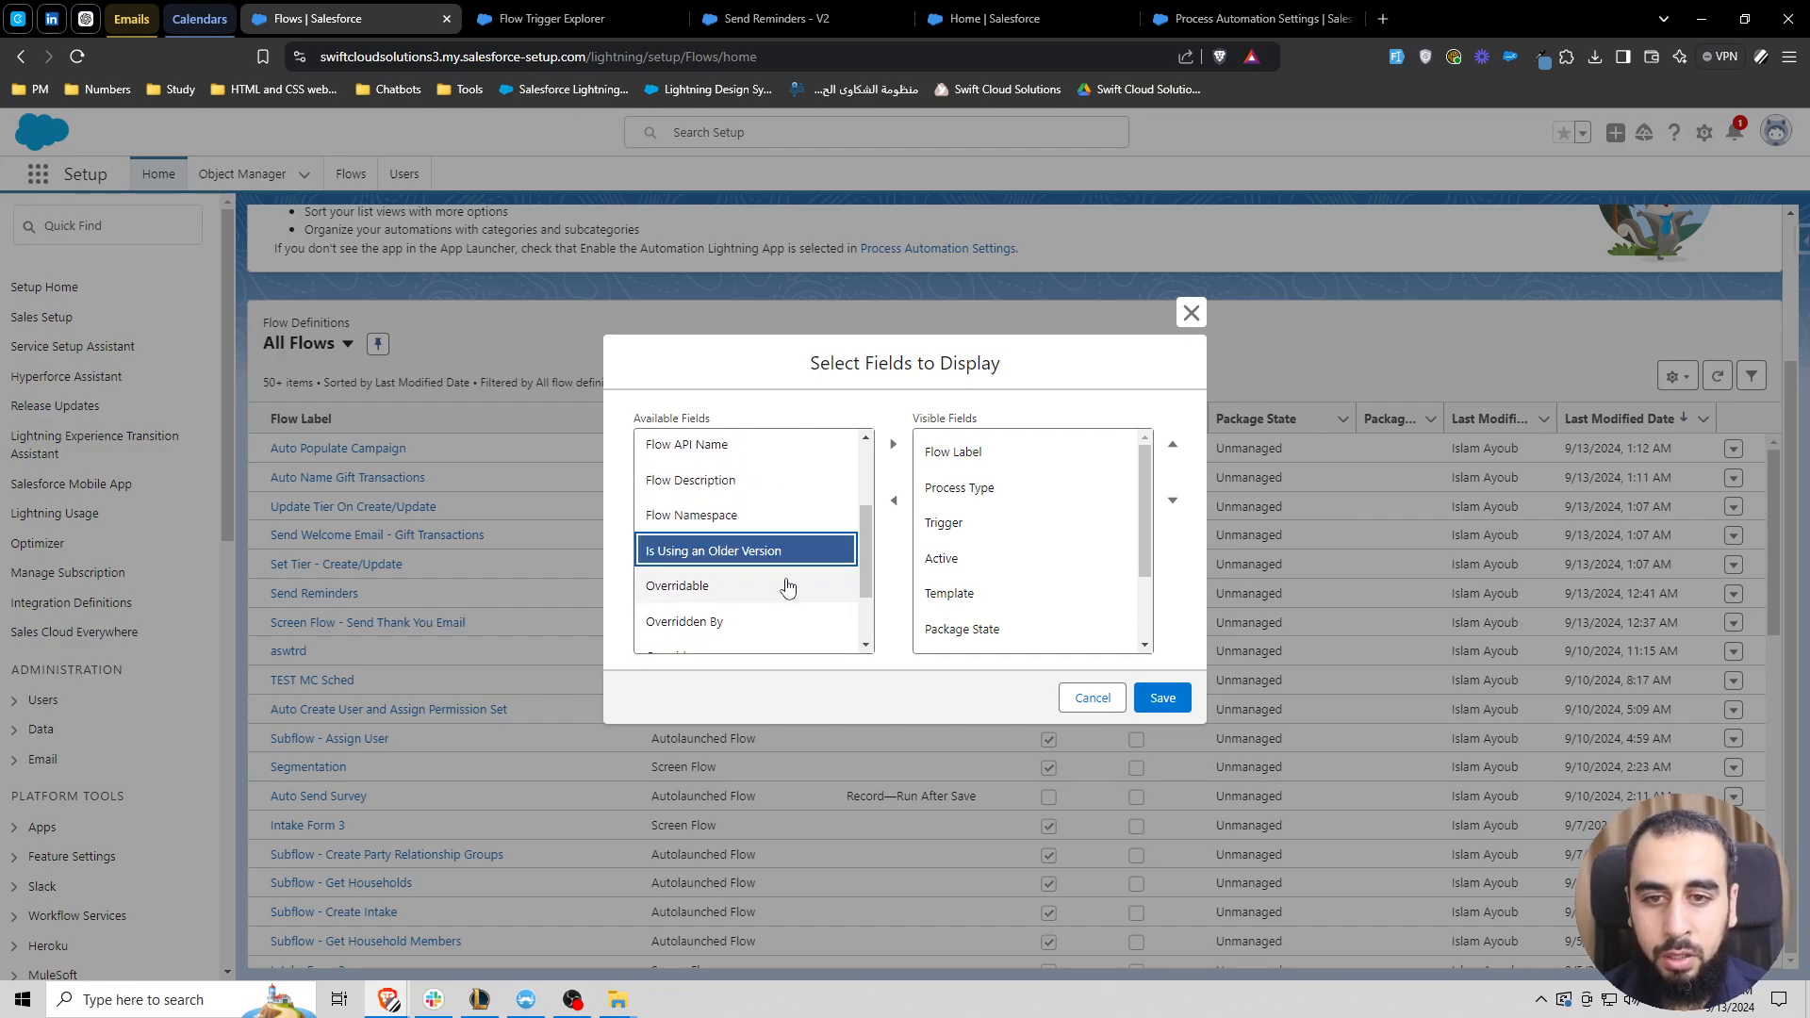
{"action": "scroll", "coordinate": [764, 566], "scroll_direction": "up", "scroll_amount": 1}
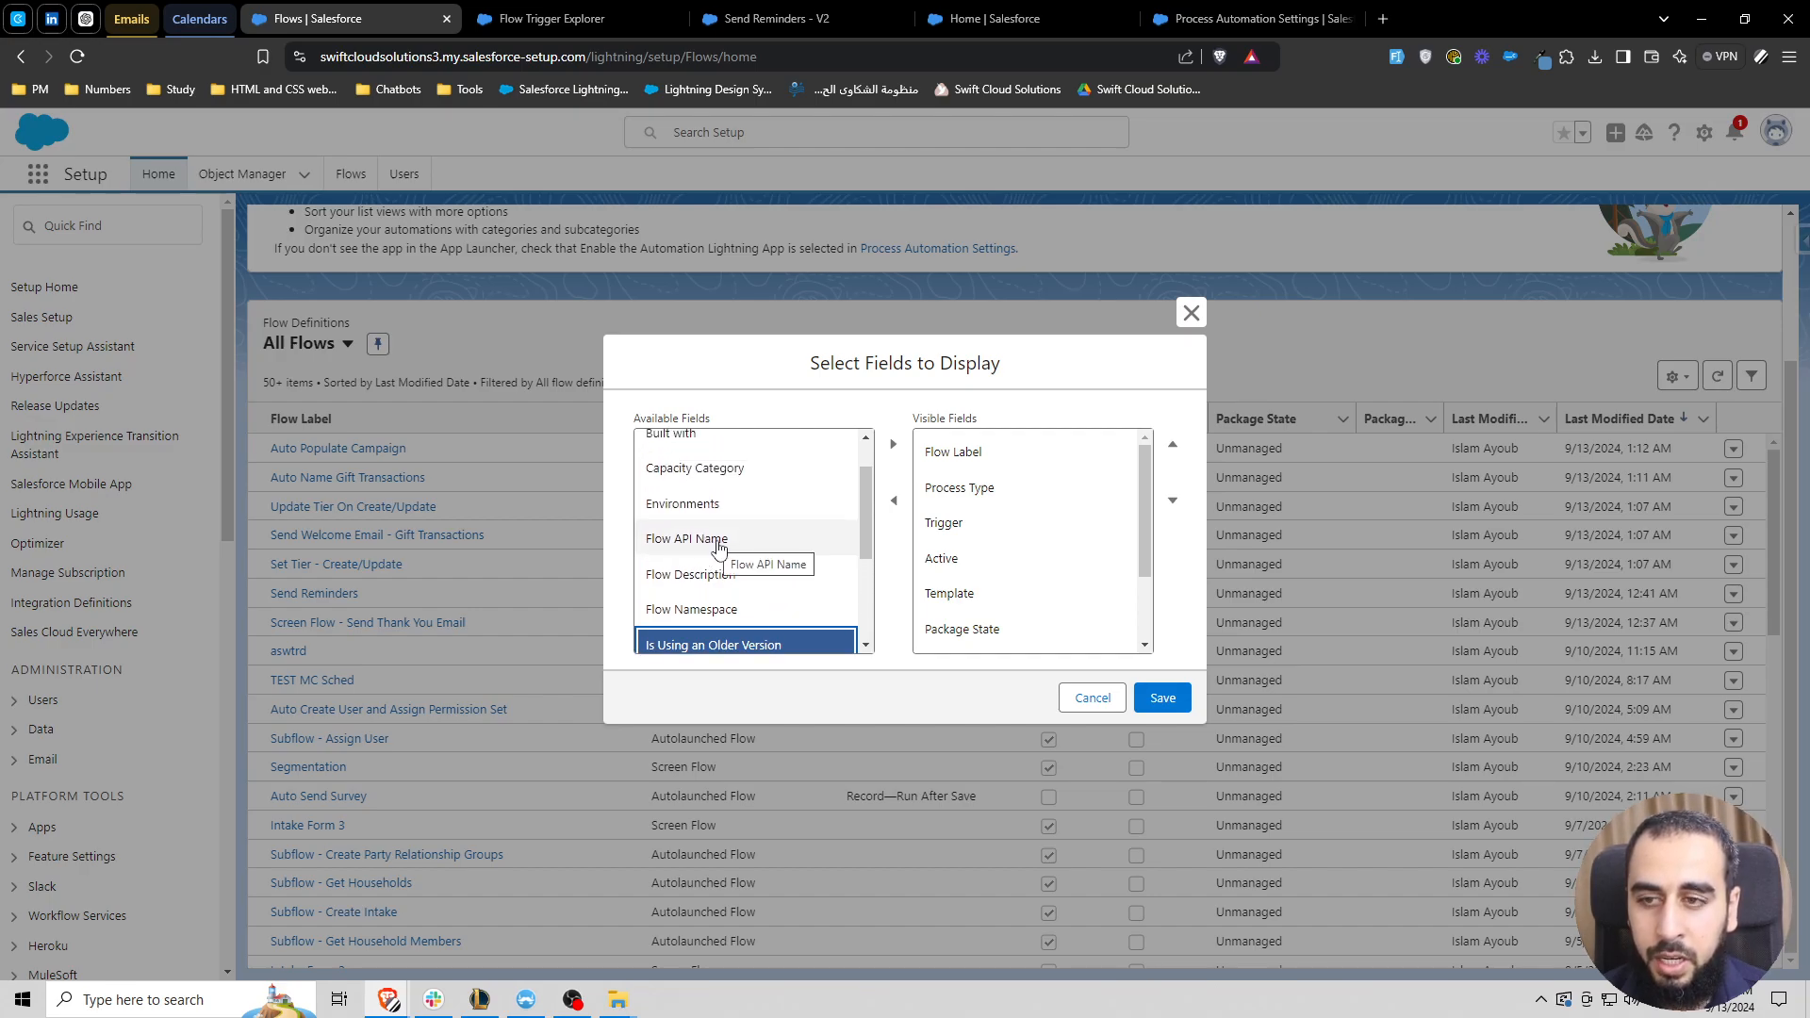
{"action": "scroll", "coordinate": [745, 554], "scroll_direction": "up", "scroll_amount": 1}
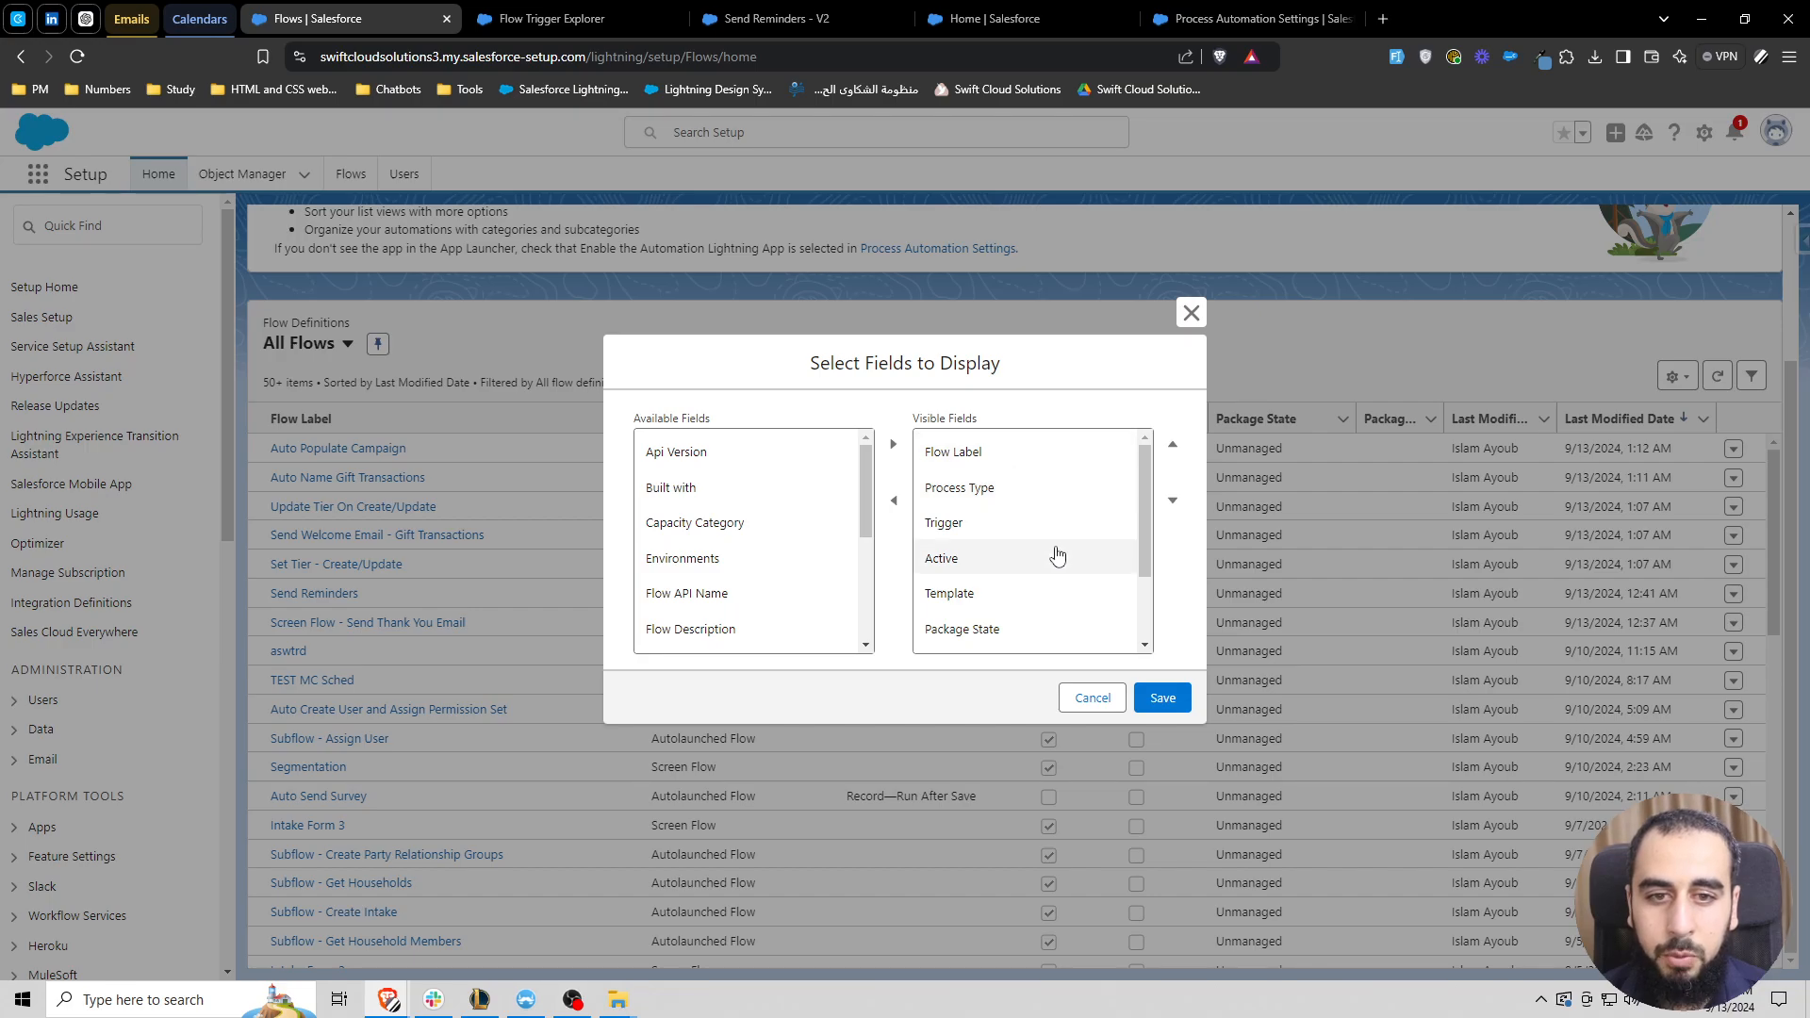
{"action": "left_click", "coordinate": [1190, 312]}
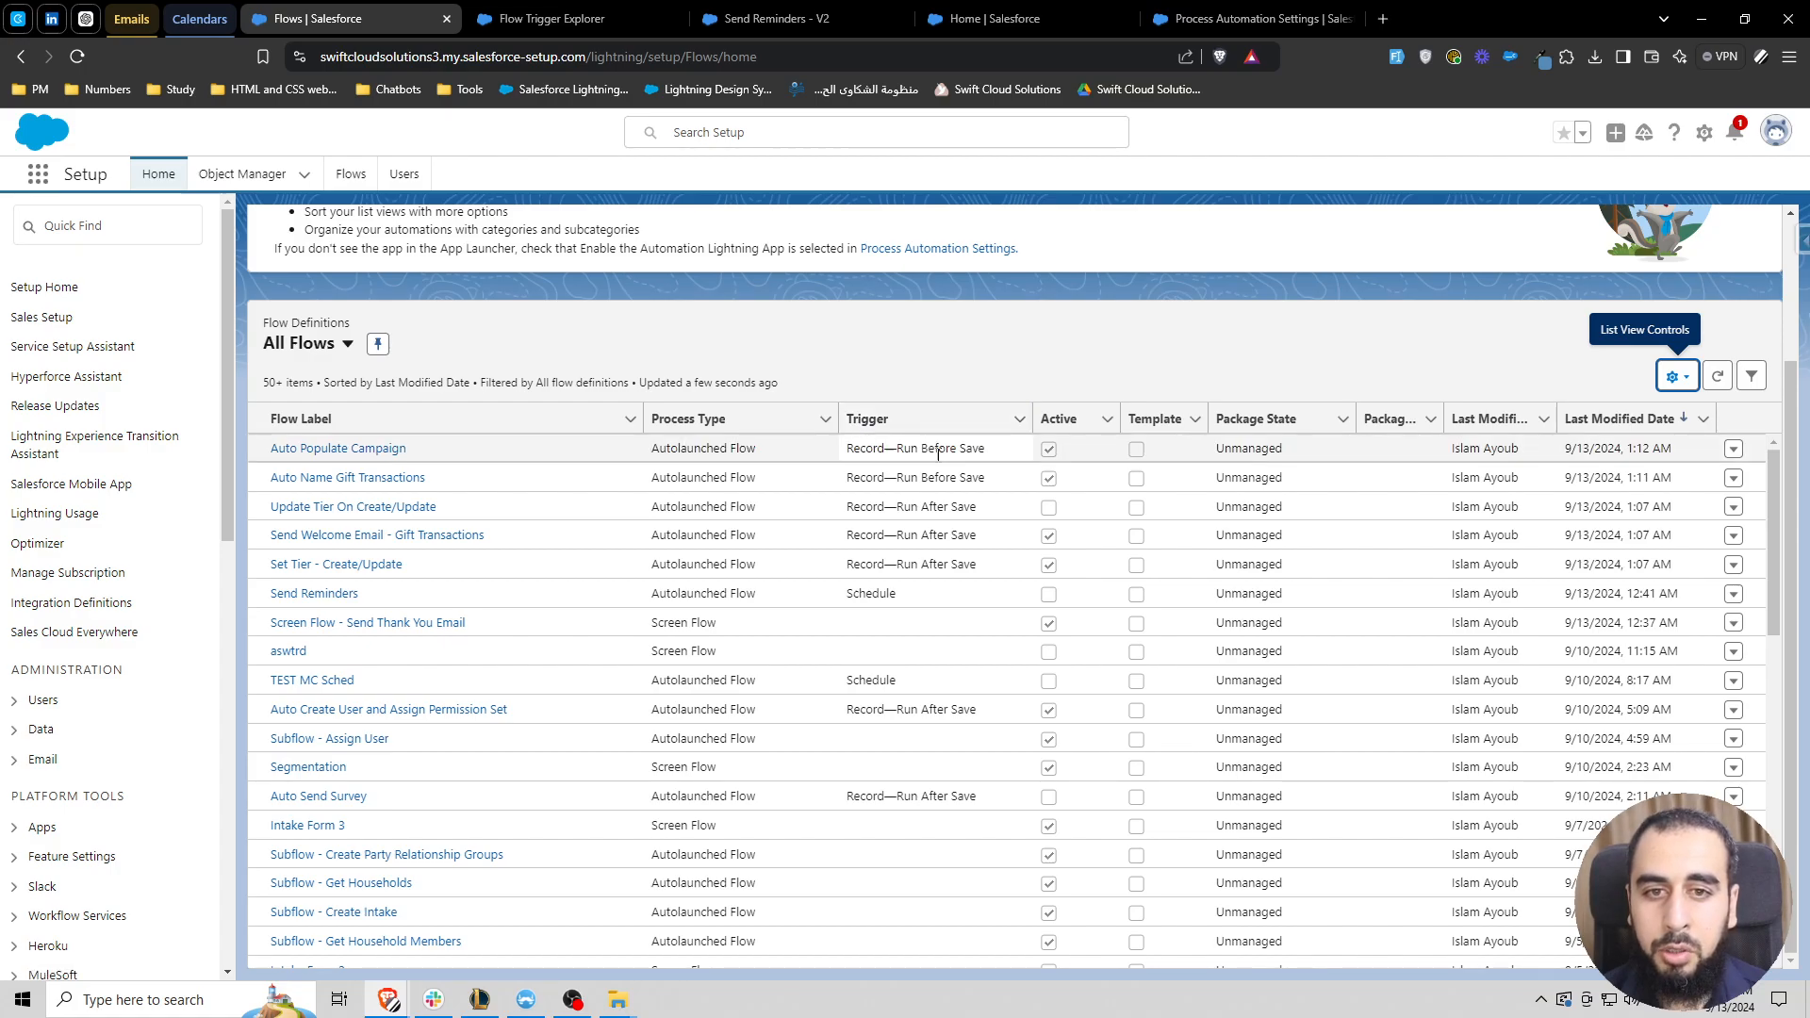
Examine the Trigger column of the All Flows list, comparing before-save, after-save and scheduled flows
{"action": "left_click_drag", "start_coordinate": [910, 450], "coordinate": [969, 450]}
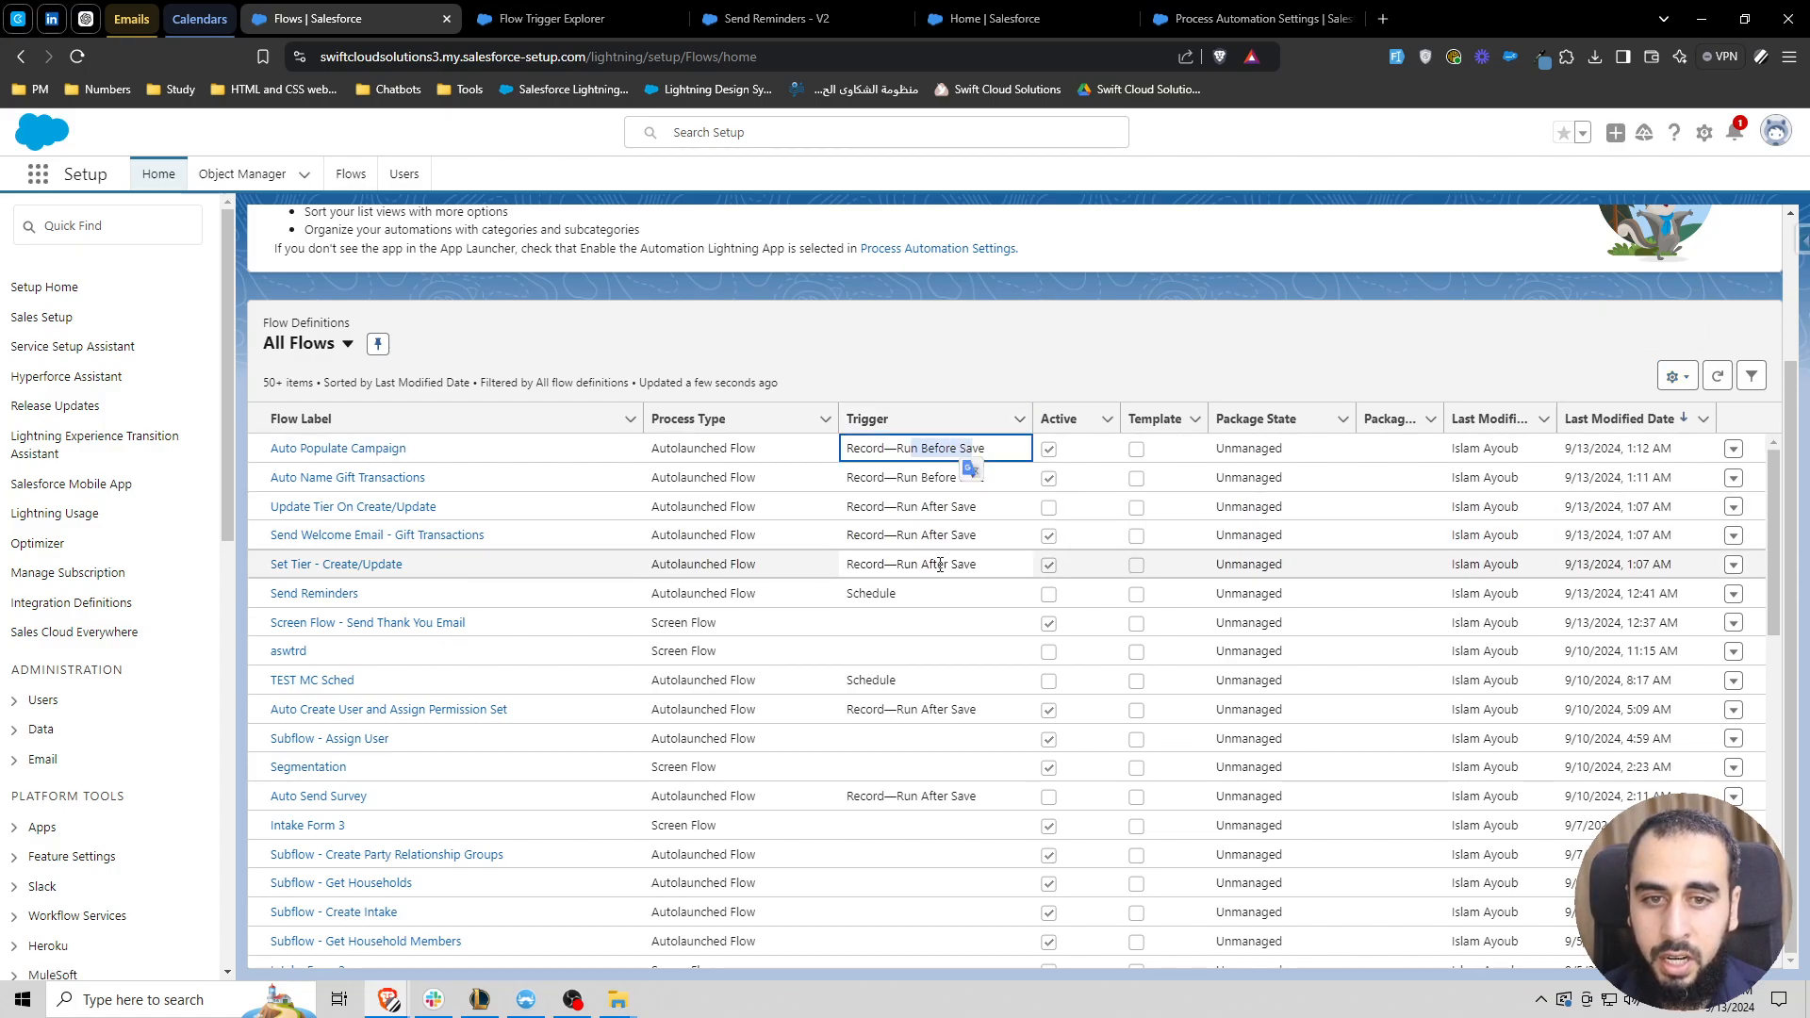
{"action": "left_click_drag", "start_coordinate": [931, 513], "coordinate": [974, 513]}
{"action": "double_click", "coordinate": [876, 591]}
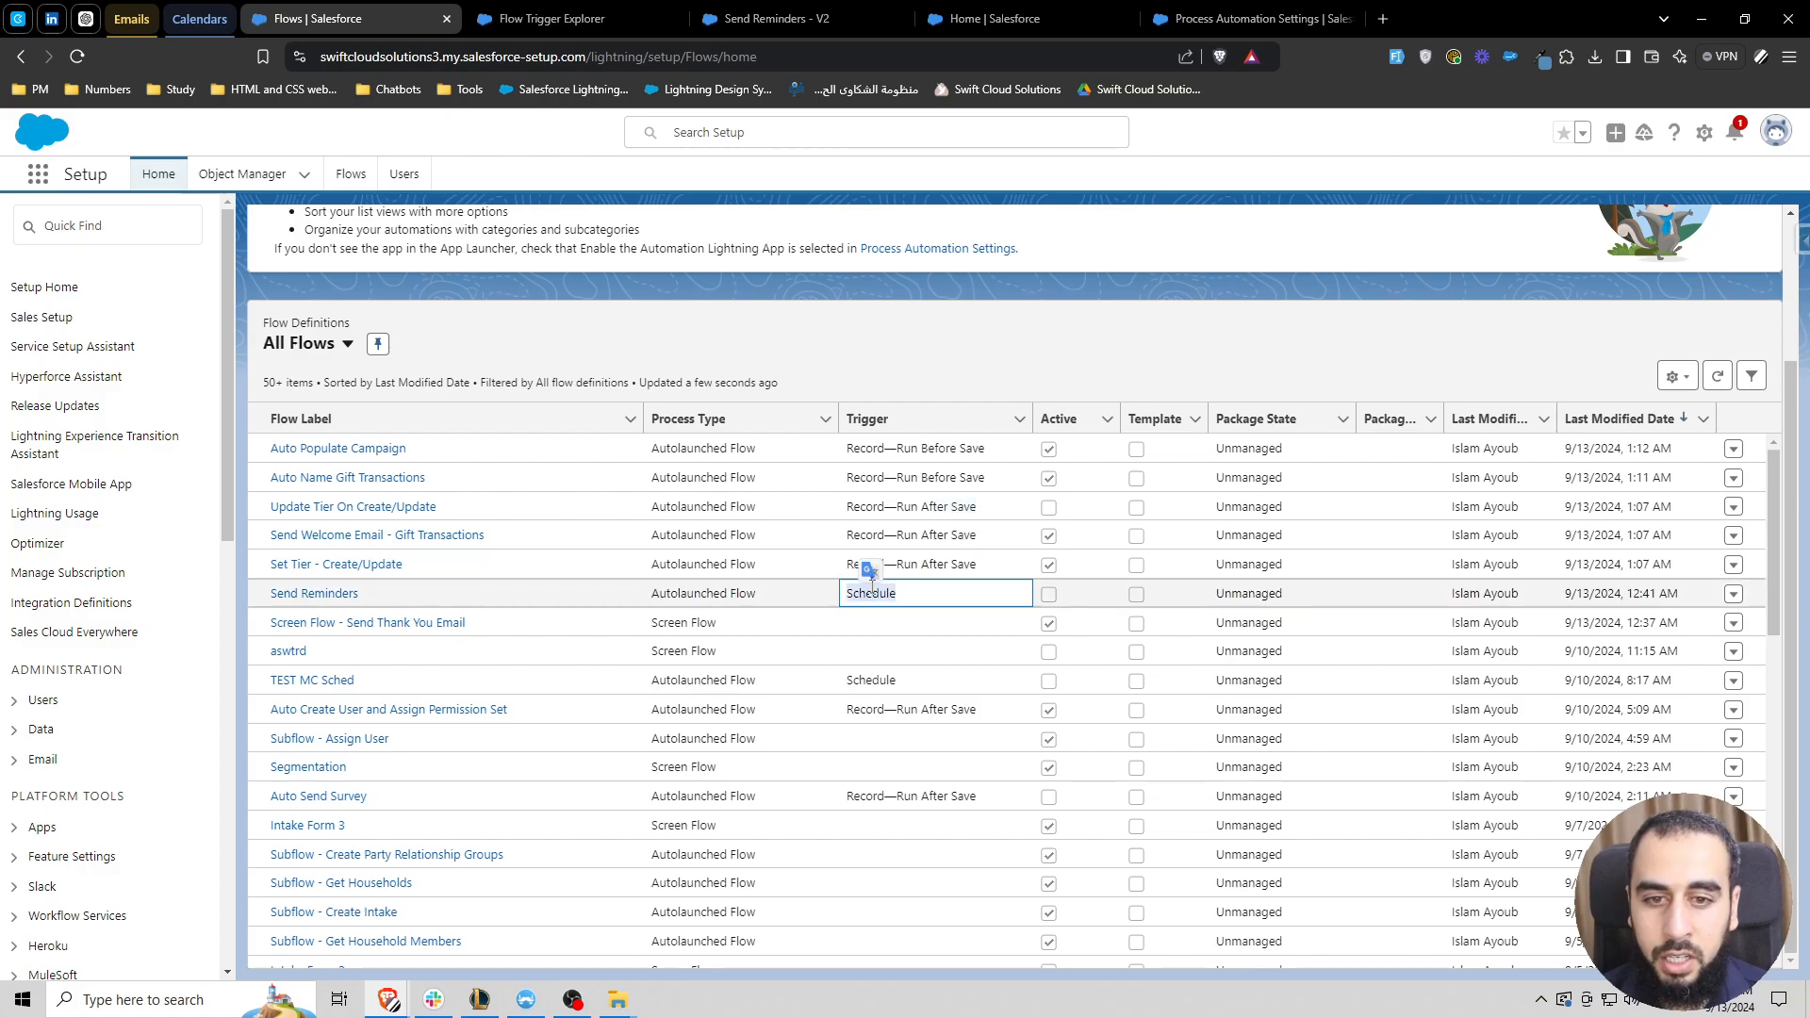
{"action": "left_click", "coordinate": [982, 360]}
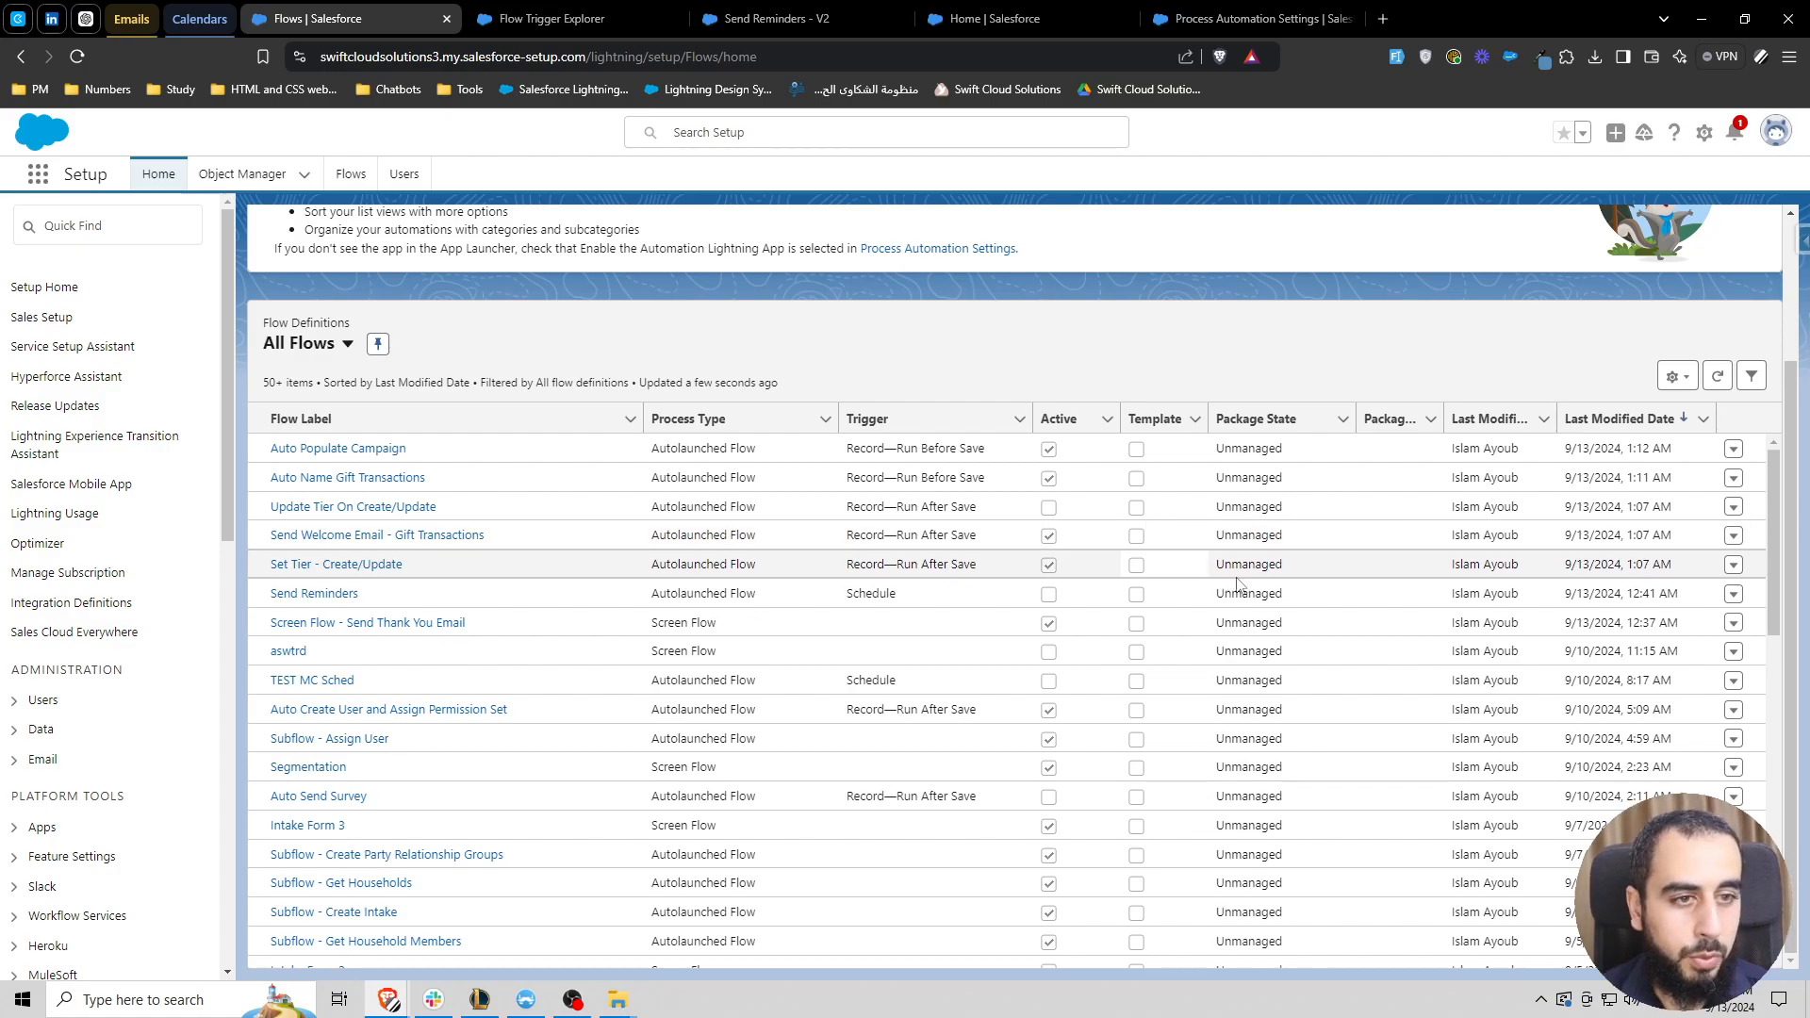
{"action": "scroll", "coordinate": [1130, 534], "scroll_direction": "up", "scroll_amount": 1}
{"action": "scroll", "coordinate": [857, 653], "scroll_direction": "down", "scroll_amount": 1}
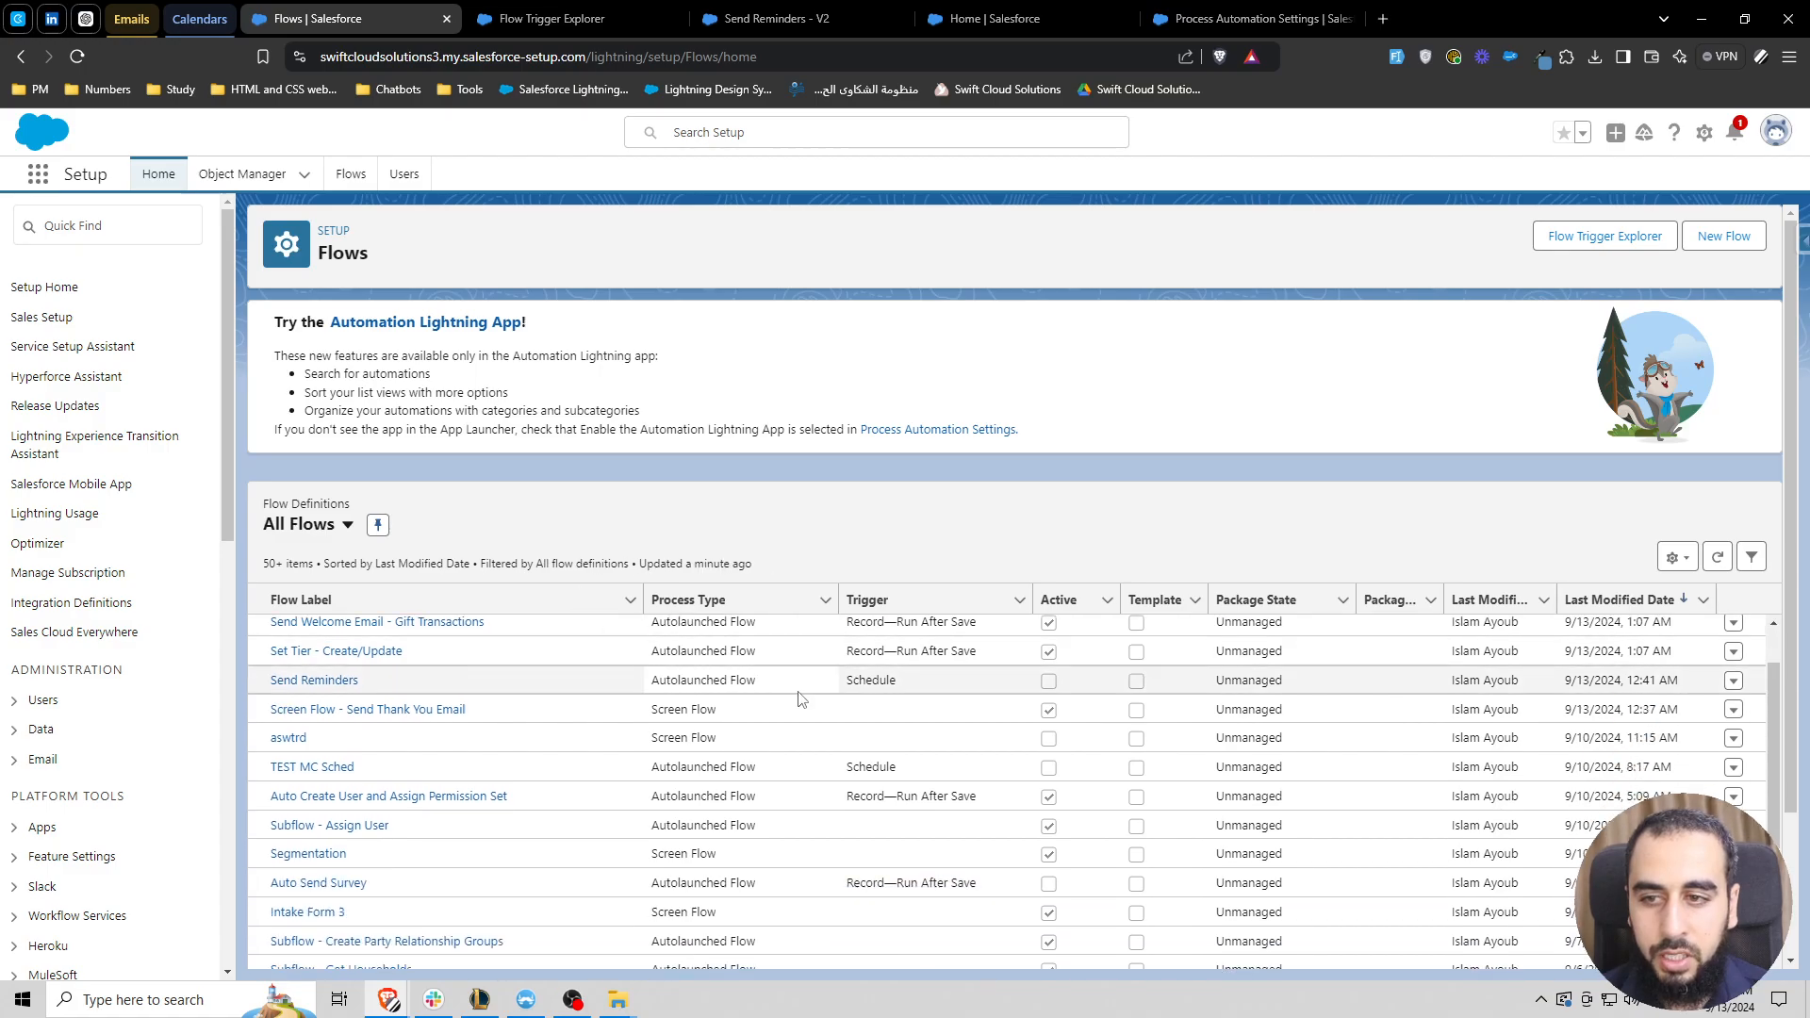
View the Auto Populate Campaign flow's editable label and description, cancel the edit and return to the flow list
{"action": "scroll", "coordinate": [1319, 660], "scroll_direction": "up", "scroll_amount": 1}
{"action": "left_click", "coordinate": [1735, 630]}
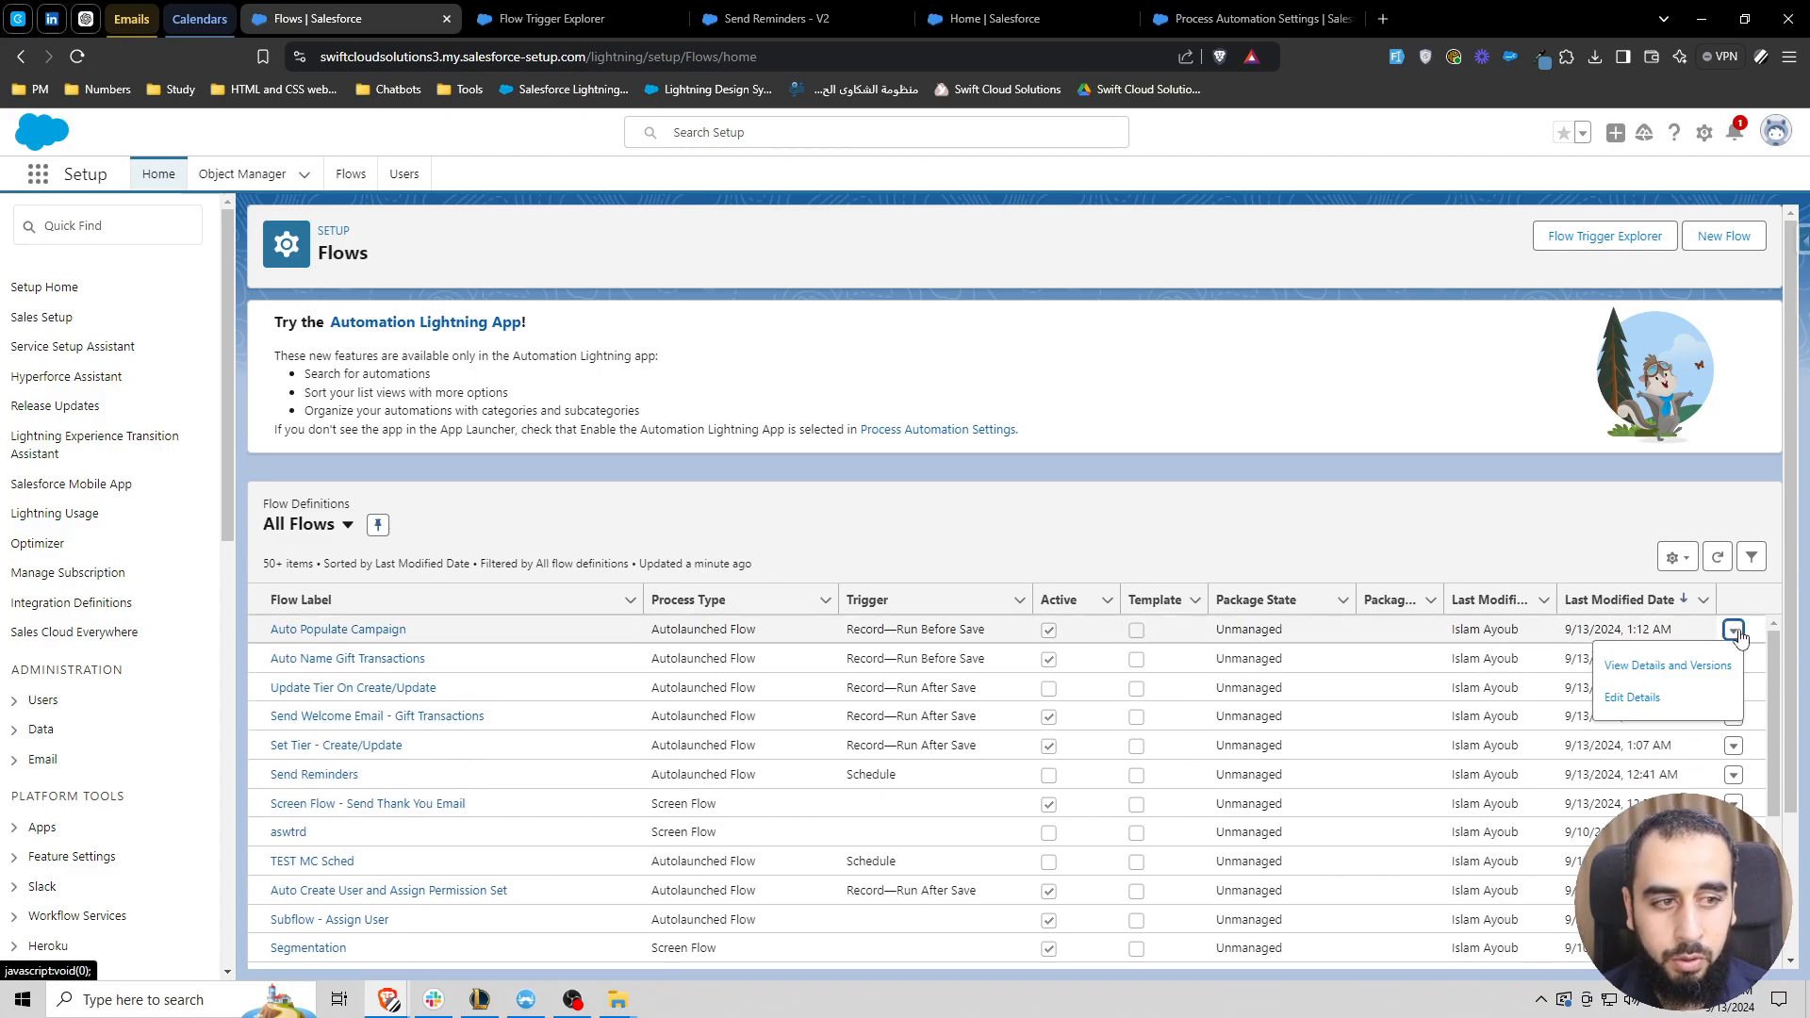
{"action": "left_click", "coordinate": [1654, 702]}
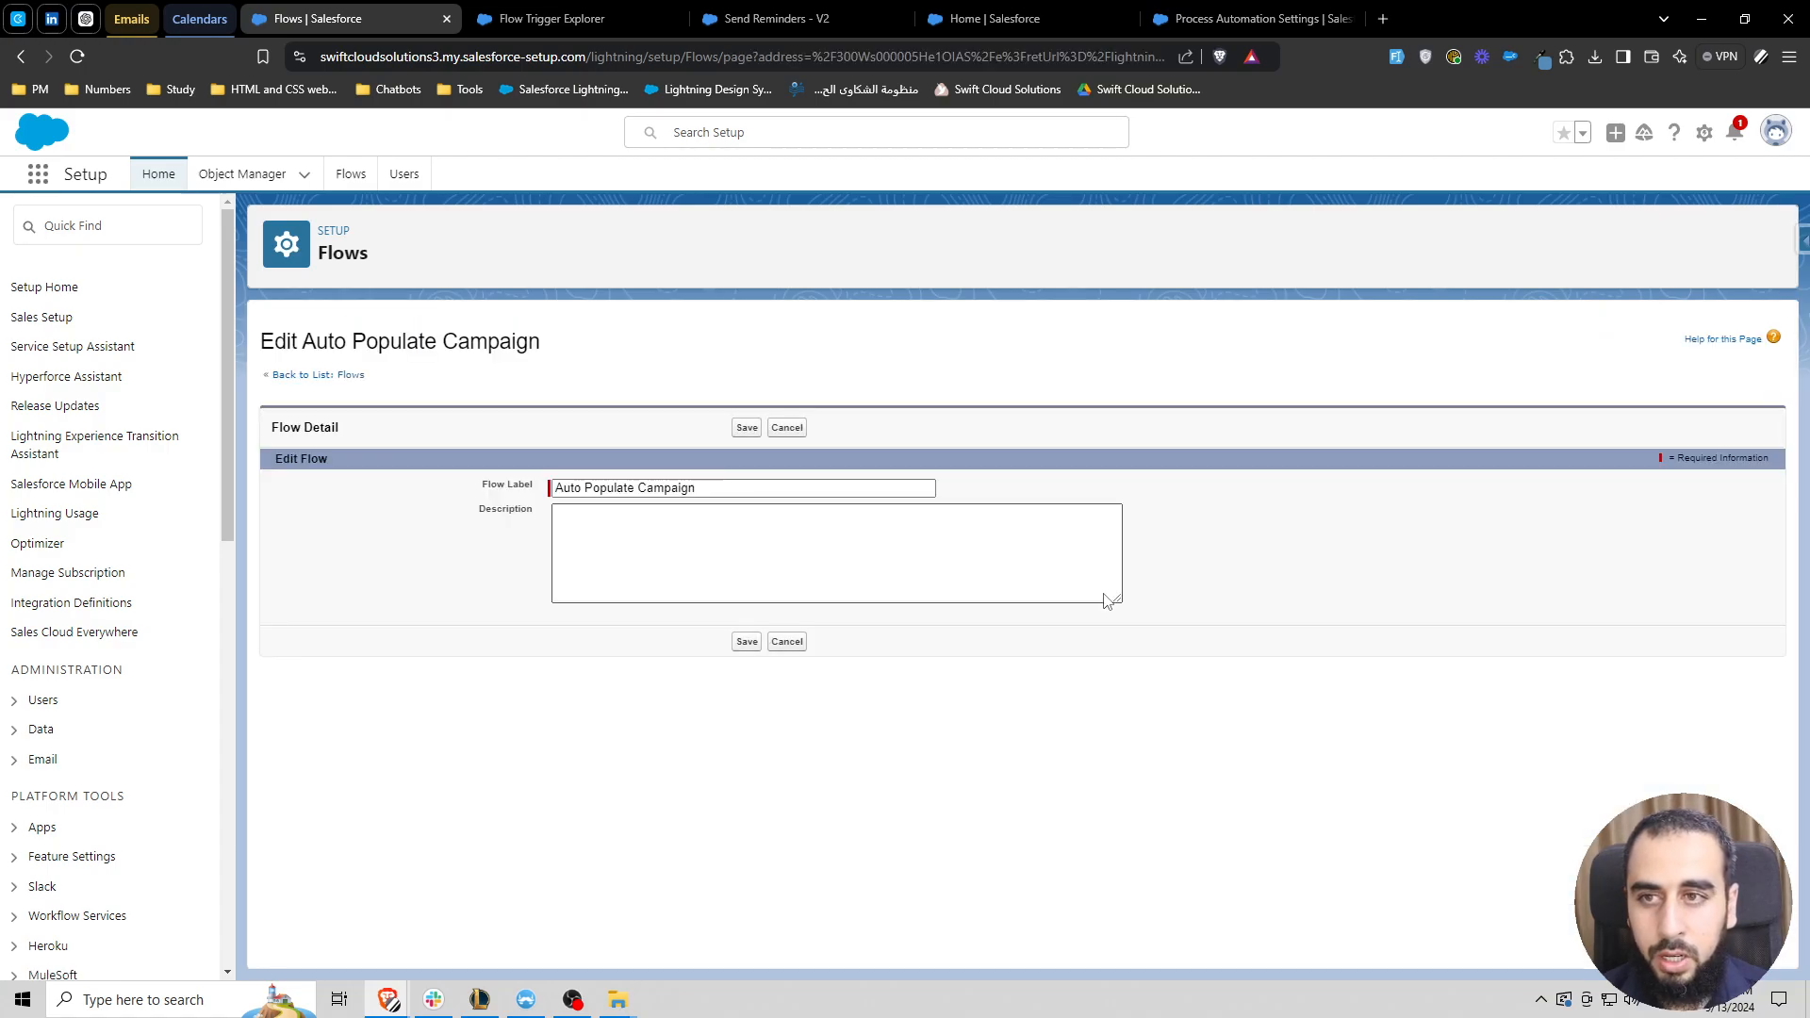
{"action": "left_click", "coordinate": [803, 430]}
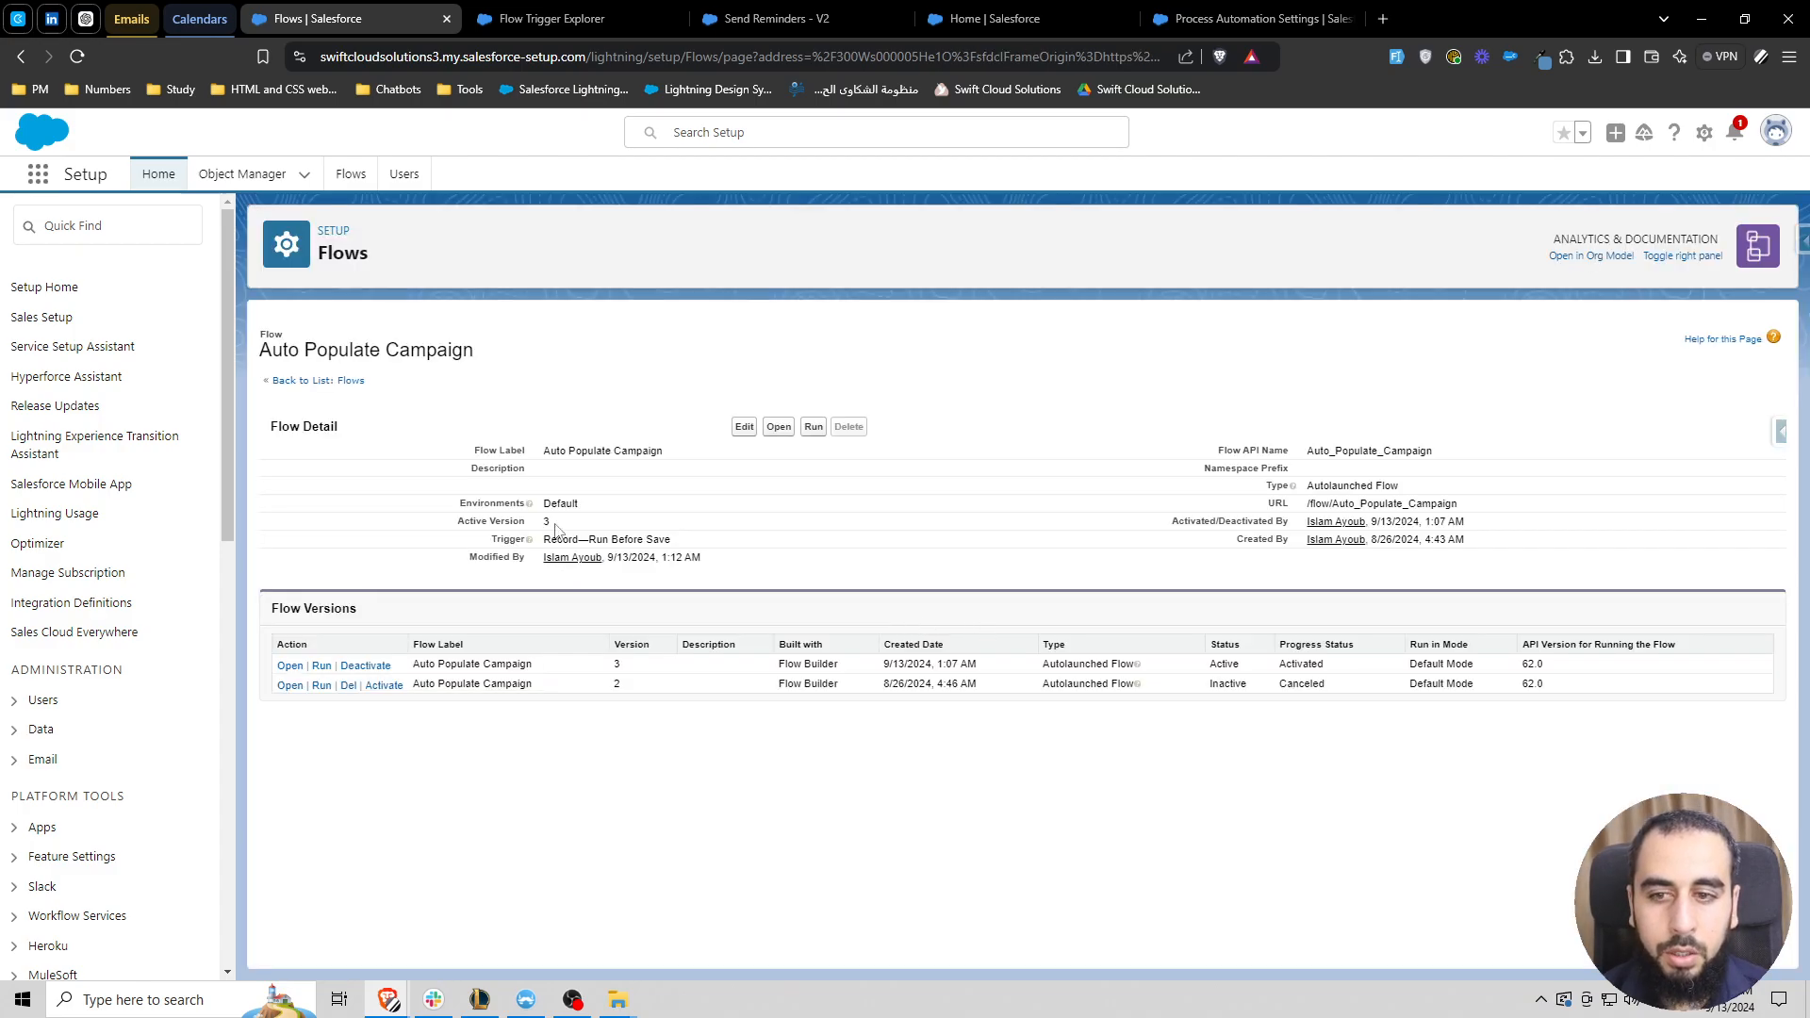
{"action": "left_click", "coordinate": [319, 380]}
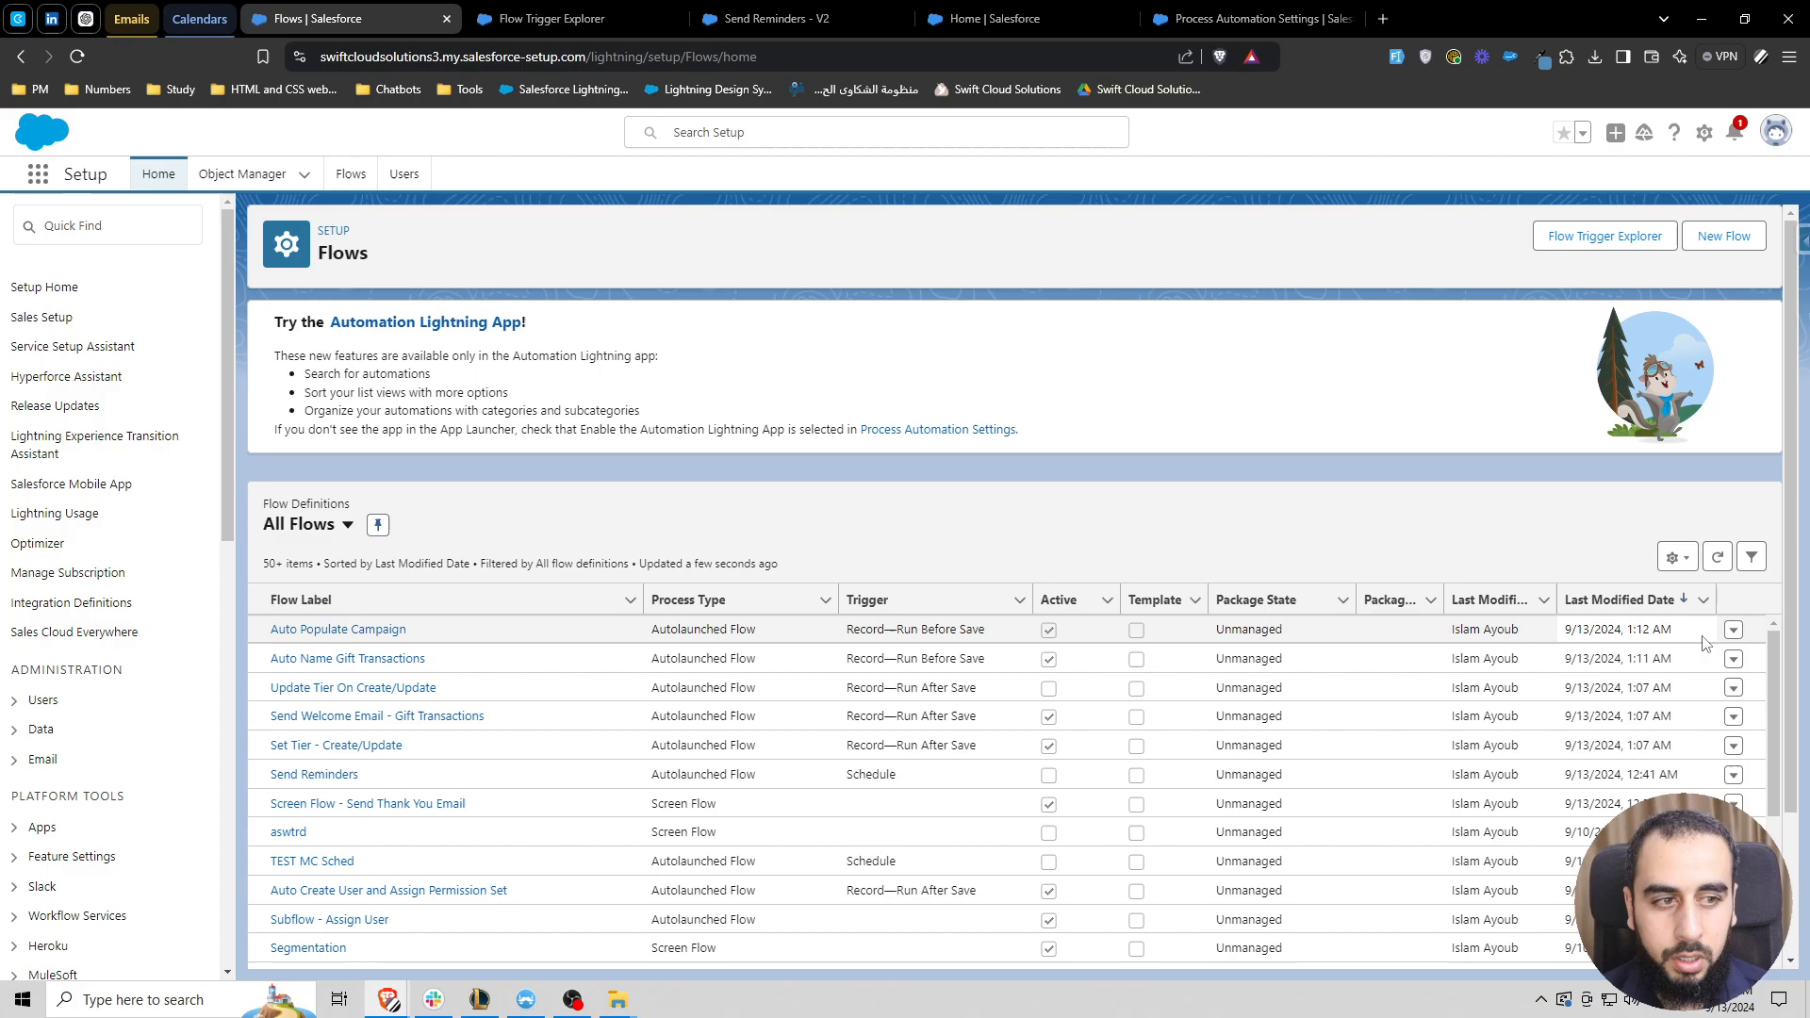
Inspect the label, API name and URL in the Auto Populate Campaign flow's details and versions, and return to the flow list
{"action": "left_click", "coordinate": [1733, 633]}
{"action": "left_click", "coordinate": [1672, 666]}
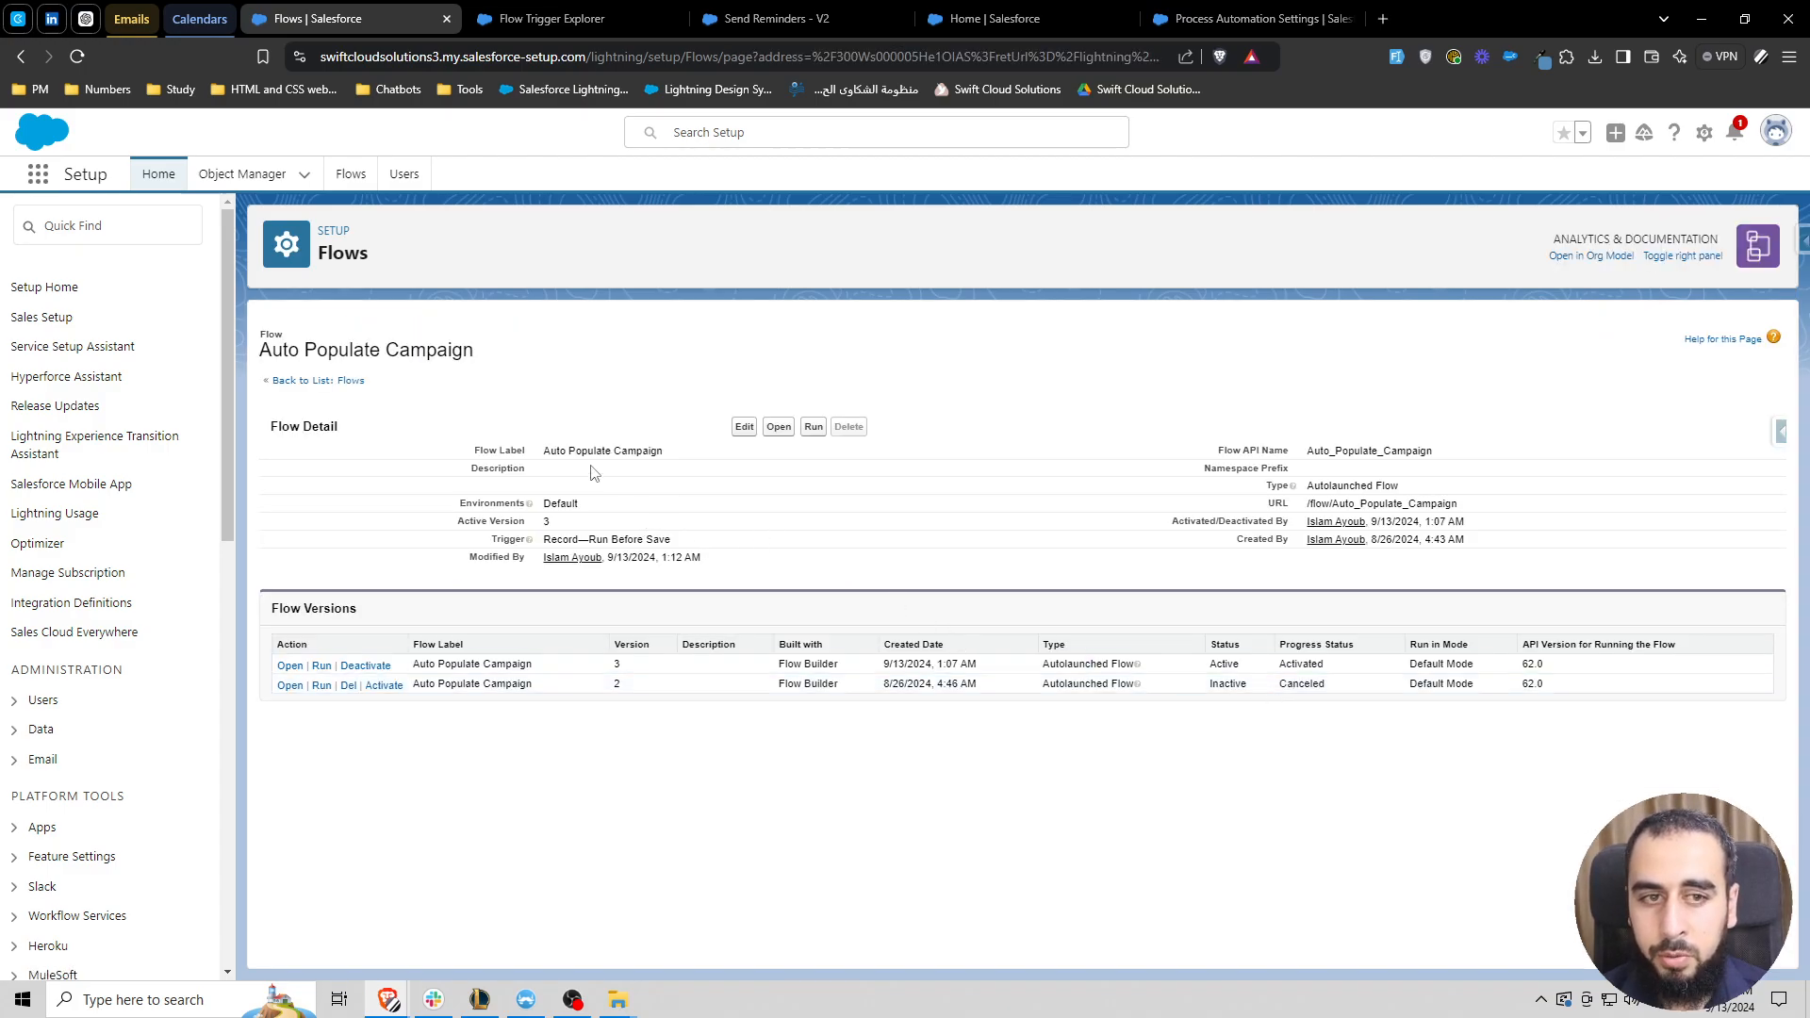
{"action": "left_click_drag", "start_coordinate": [549, 451], "coordinate": [665, 452]}
{"action": "left_click_drag", "start_coordinate": [1319, 450], "coordinate": [1442, 459]}
{"action": "left_click_drag", "start_coordinate": [1308, 503], "coordinate": [1459, 505]}
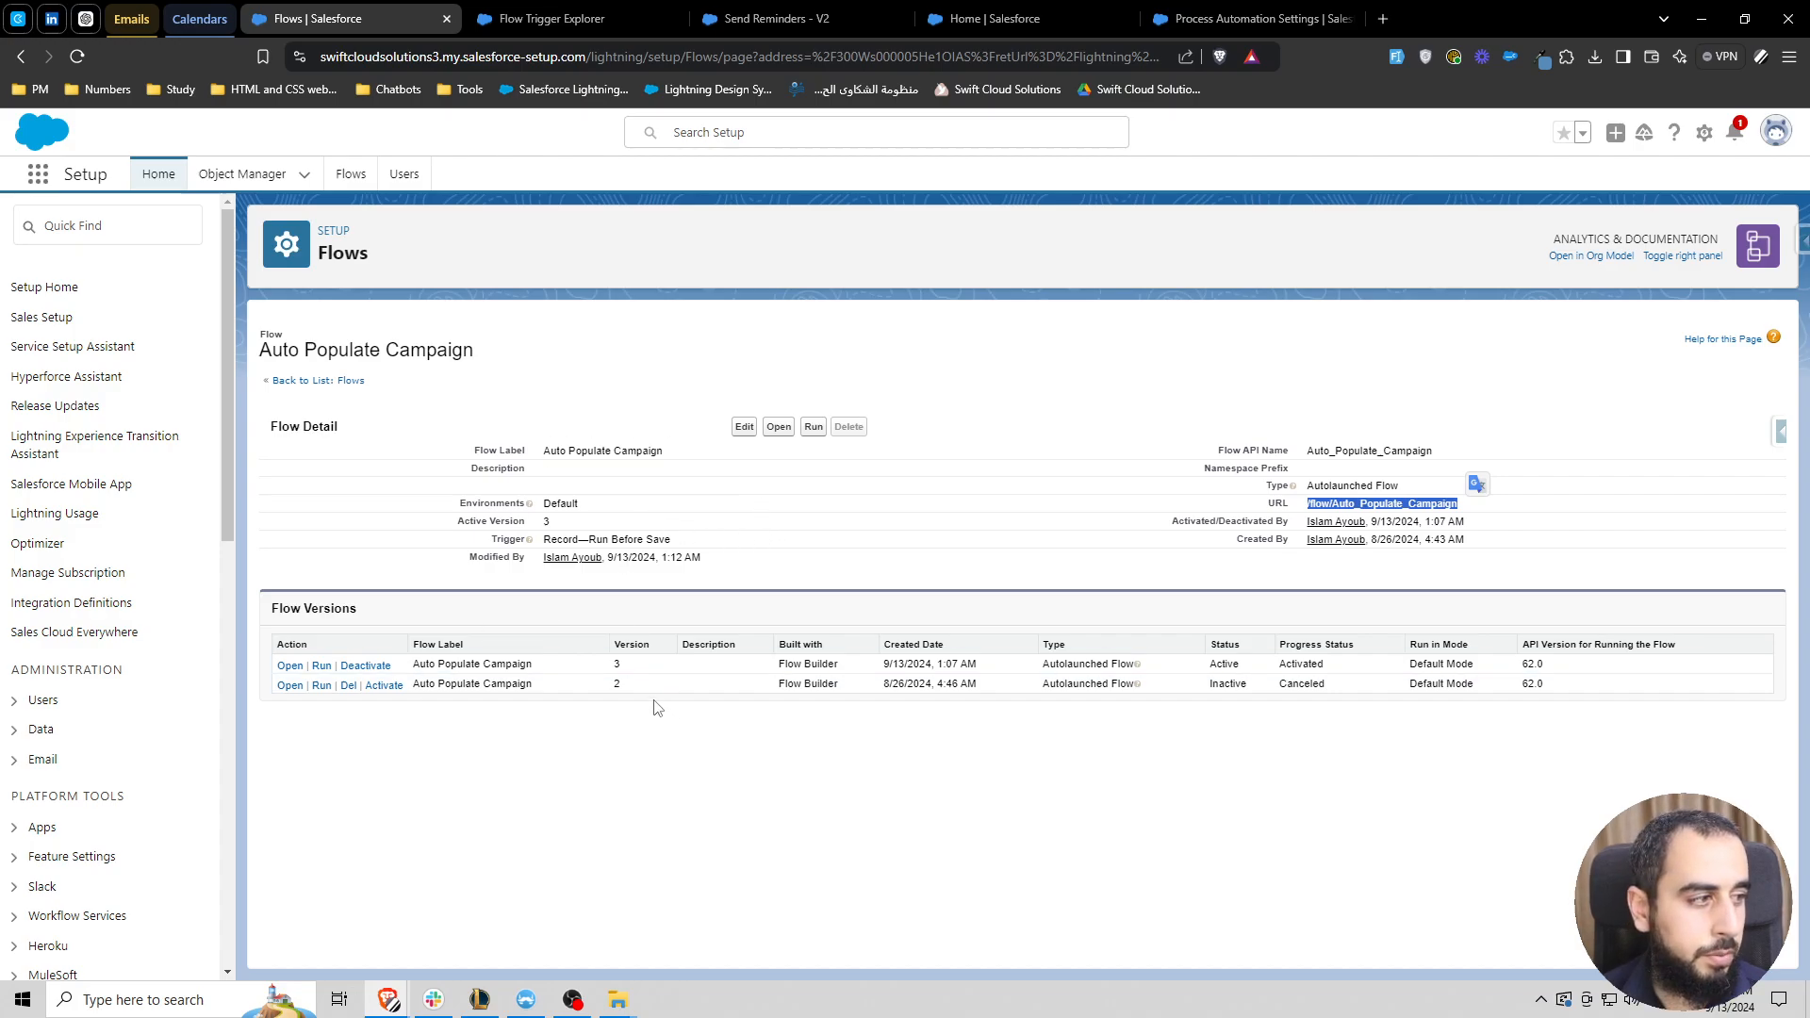
{"action": "left_click", "coordinate": [315, 382]}
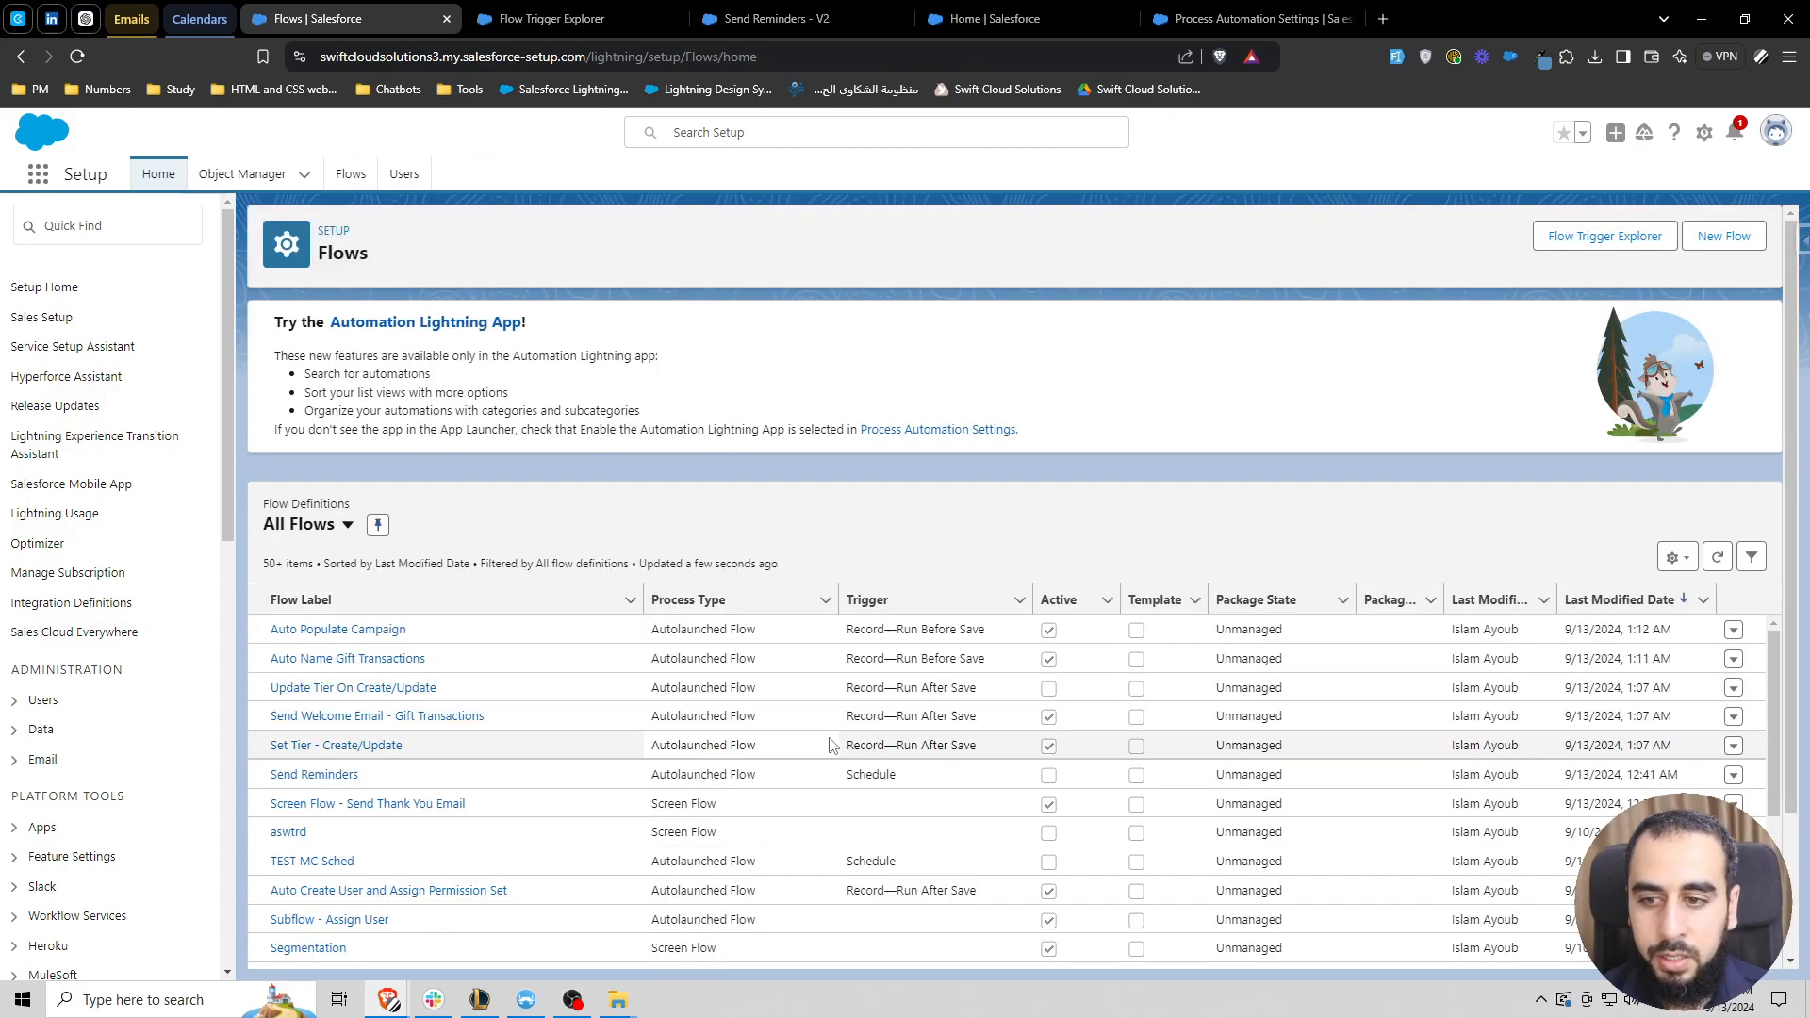
Open the access settings of Screen Flow - Send Thank You Email and enable overriding default behavior to restrict access to enabled profiles or permission sets
{"action": "scroll", "coordinate": [829, 746], "scroll_direction": "down", "scroll_amount": 1}
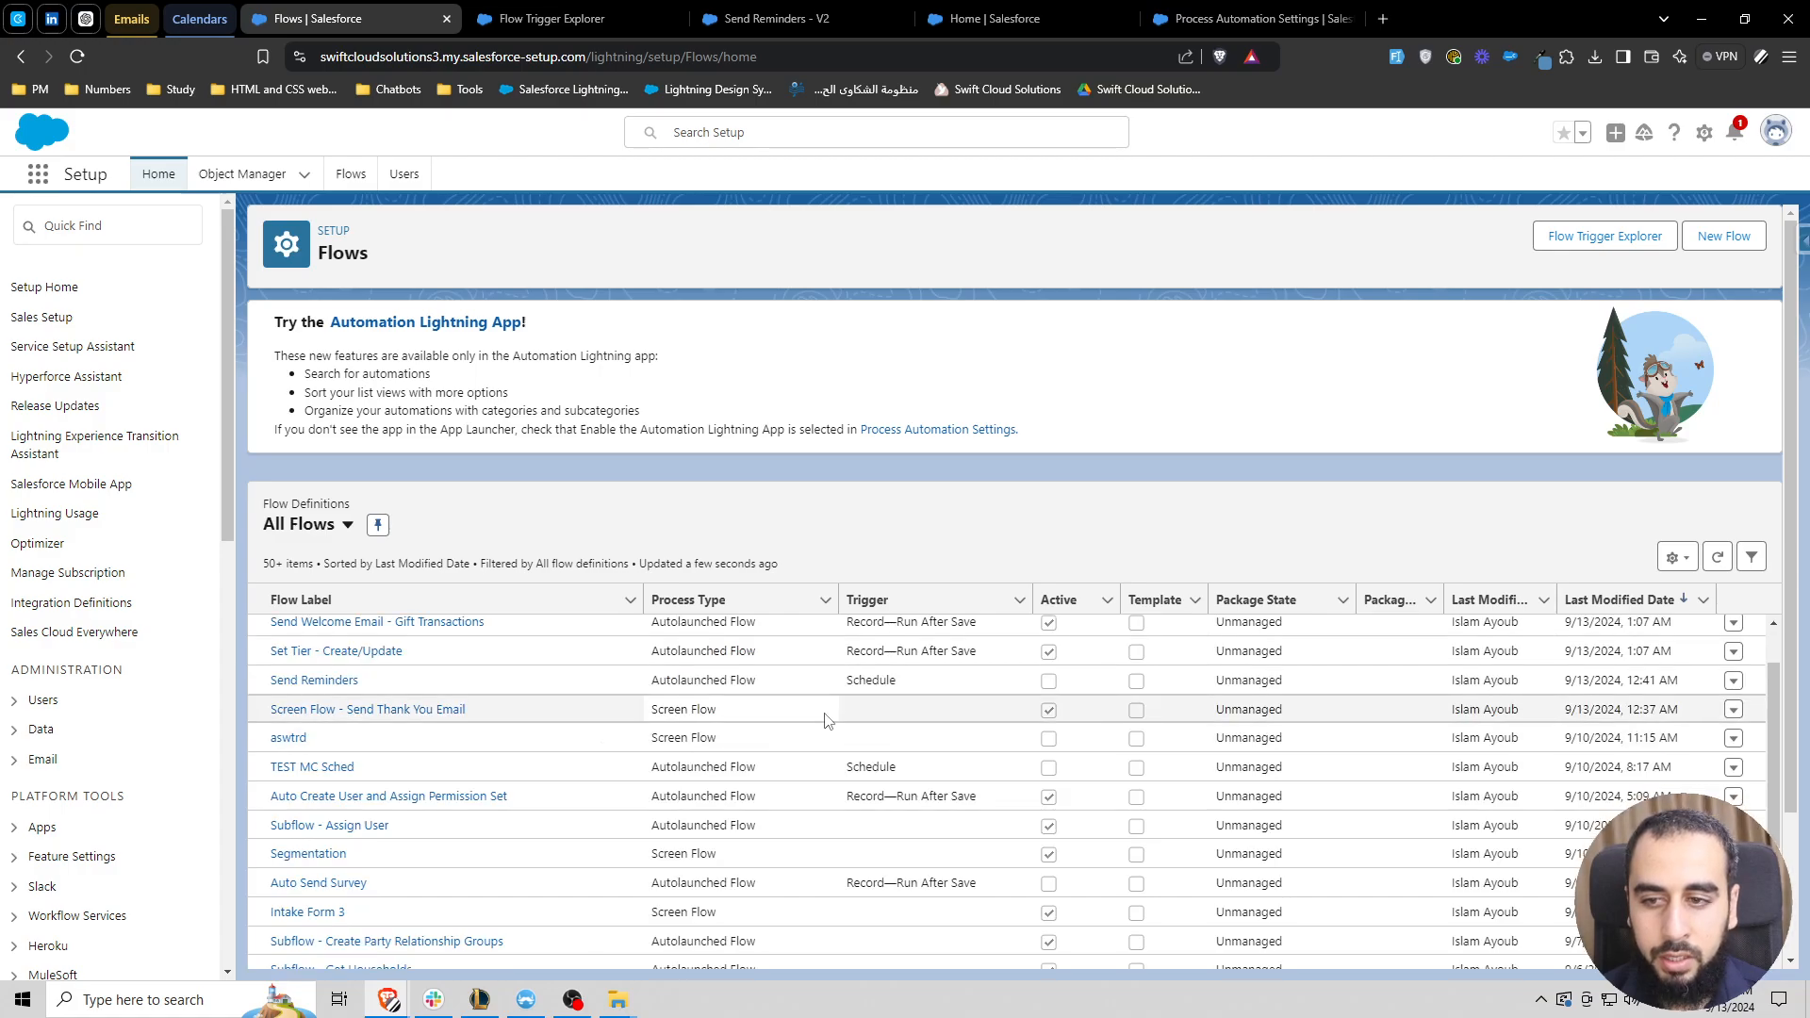
{"action": "left_click", "coordinate": [1735, 712]}
{"action": "left_click", "coordinate": [1633, 779]}
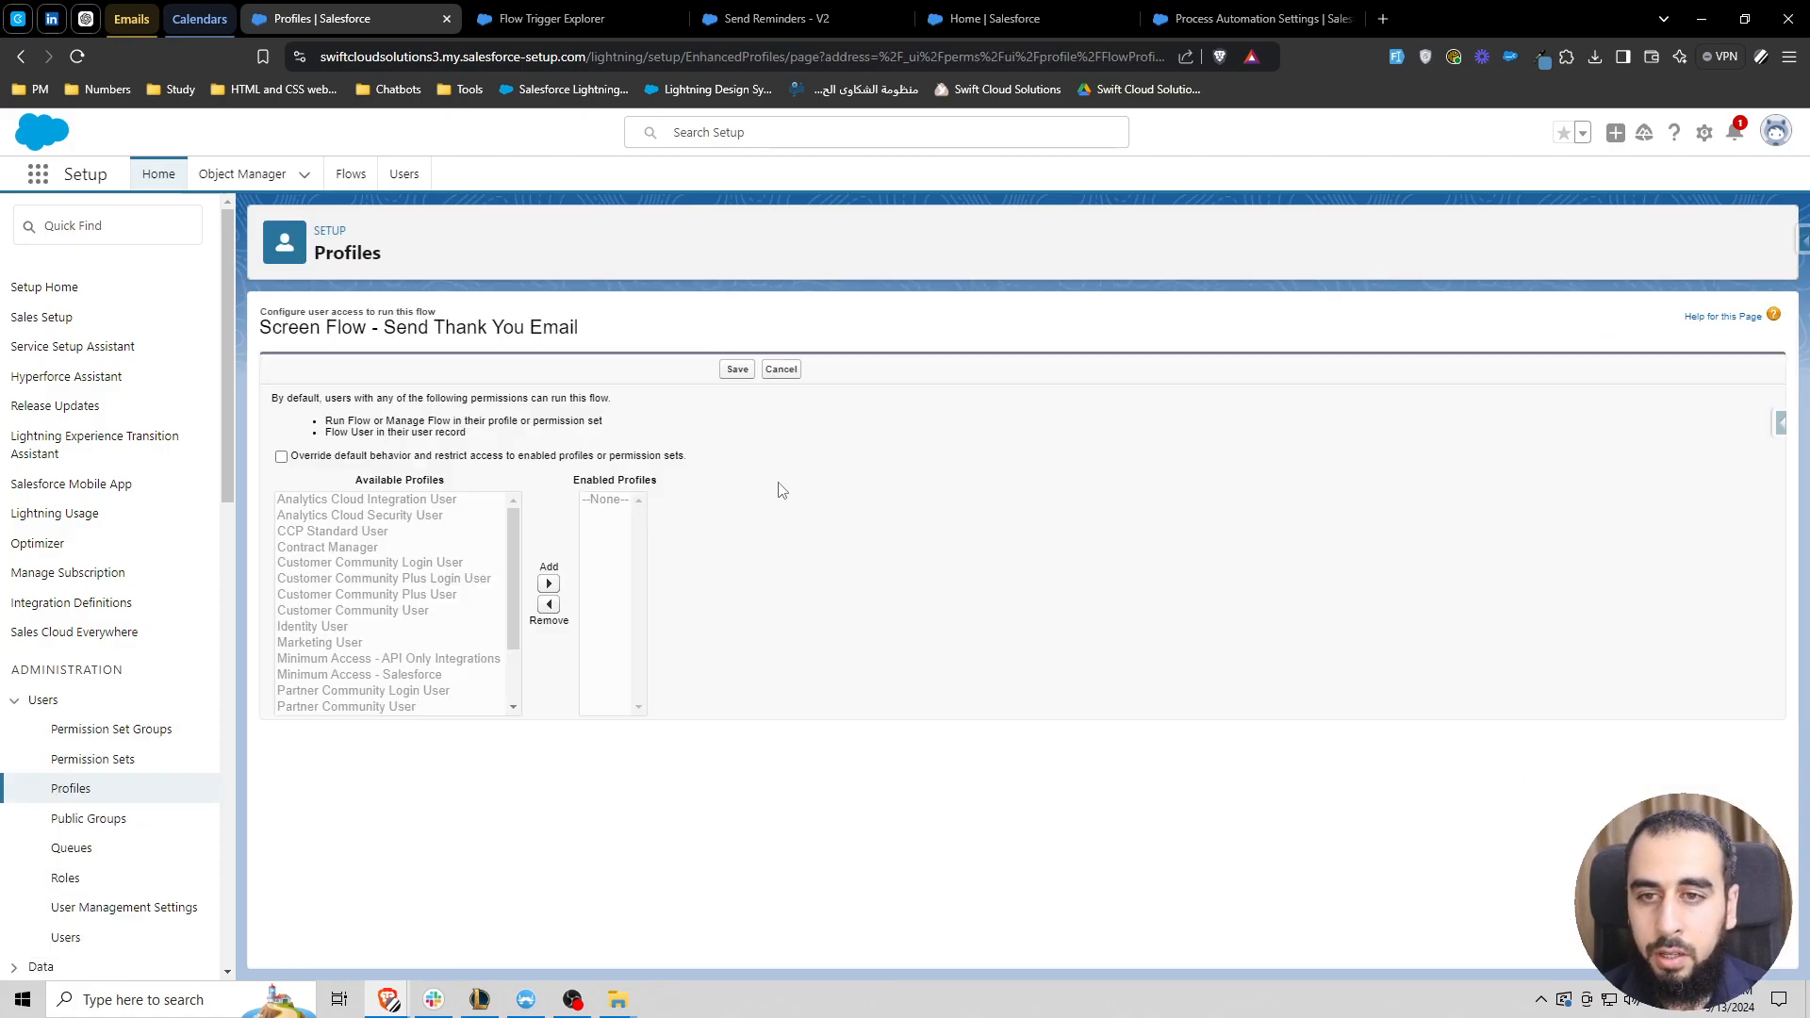
{"action": "left_click", "coordinate": [374, 459]}
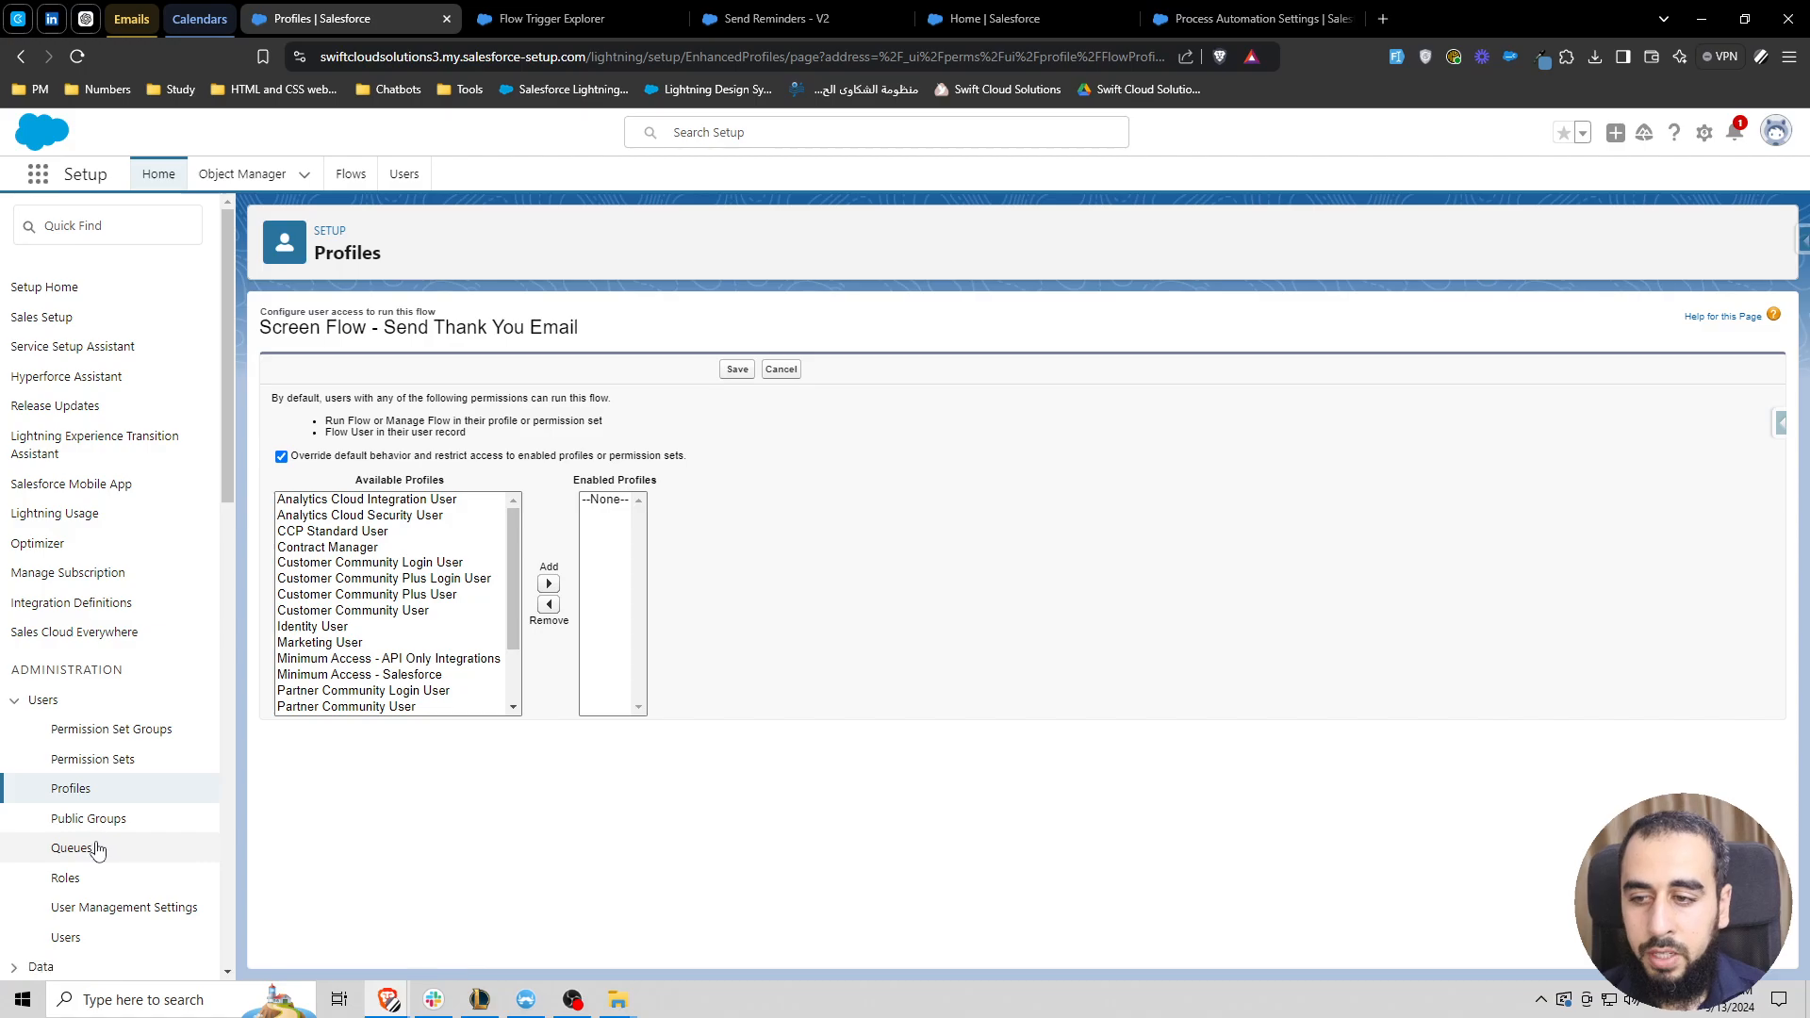
Open the SWIFT Customer Community Plus User profile's Flow Access settings for editing to view its available and enabled flows
{"action": "left_click", "coordinate": [73, 790]}
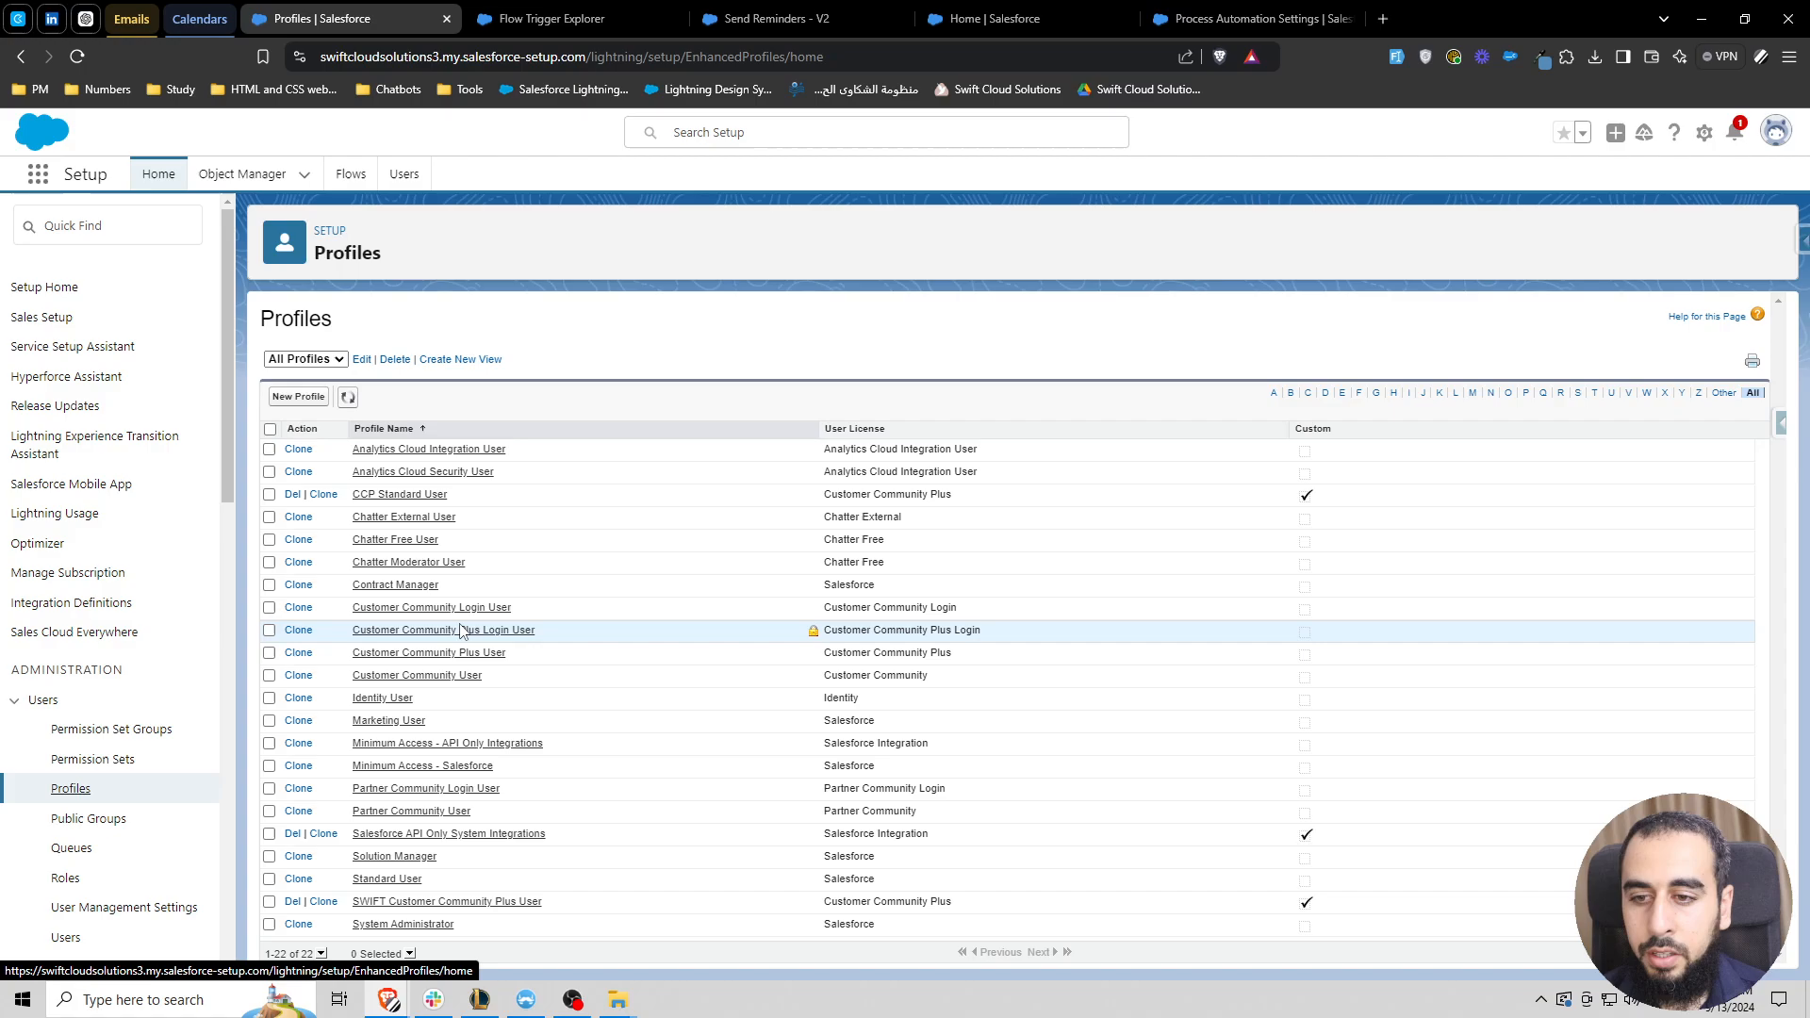
{"action": "left_click", "coordinate": [444, 905]}
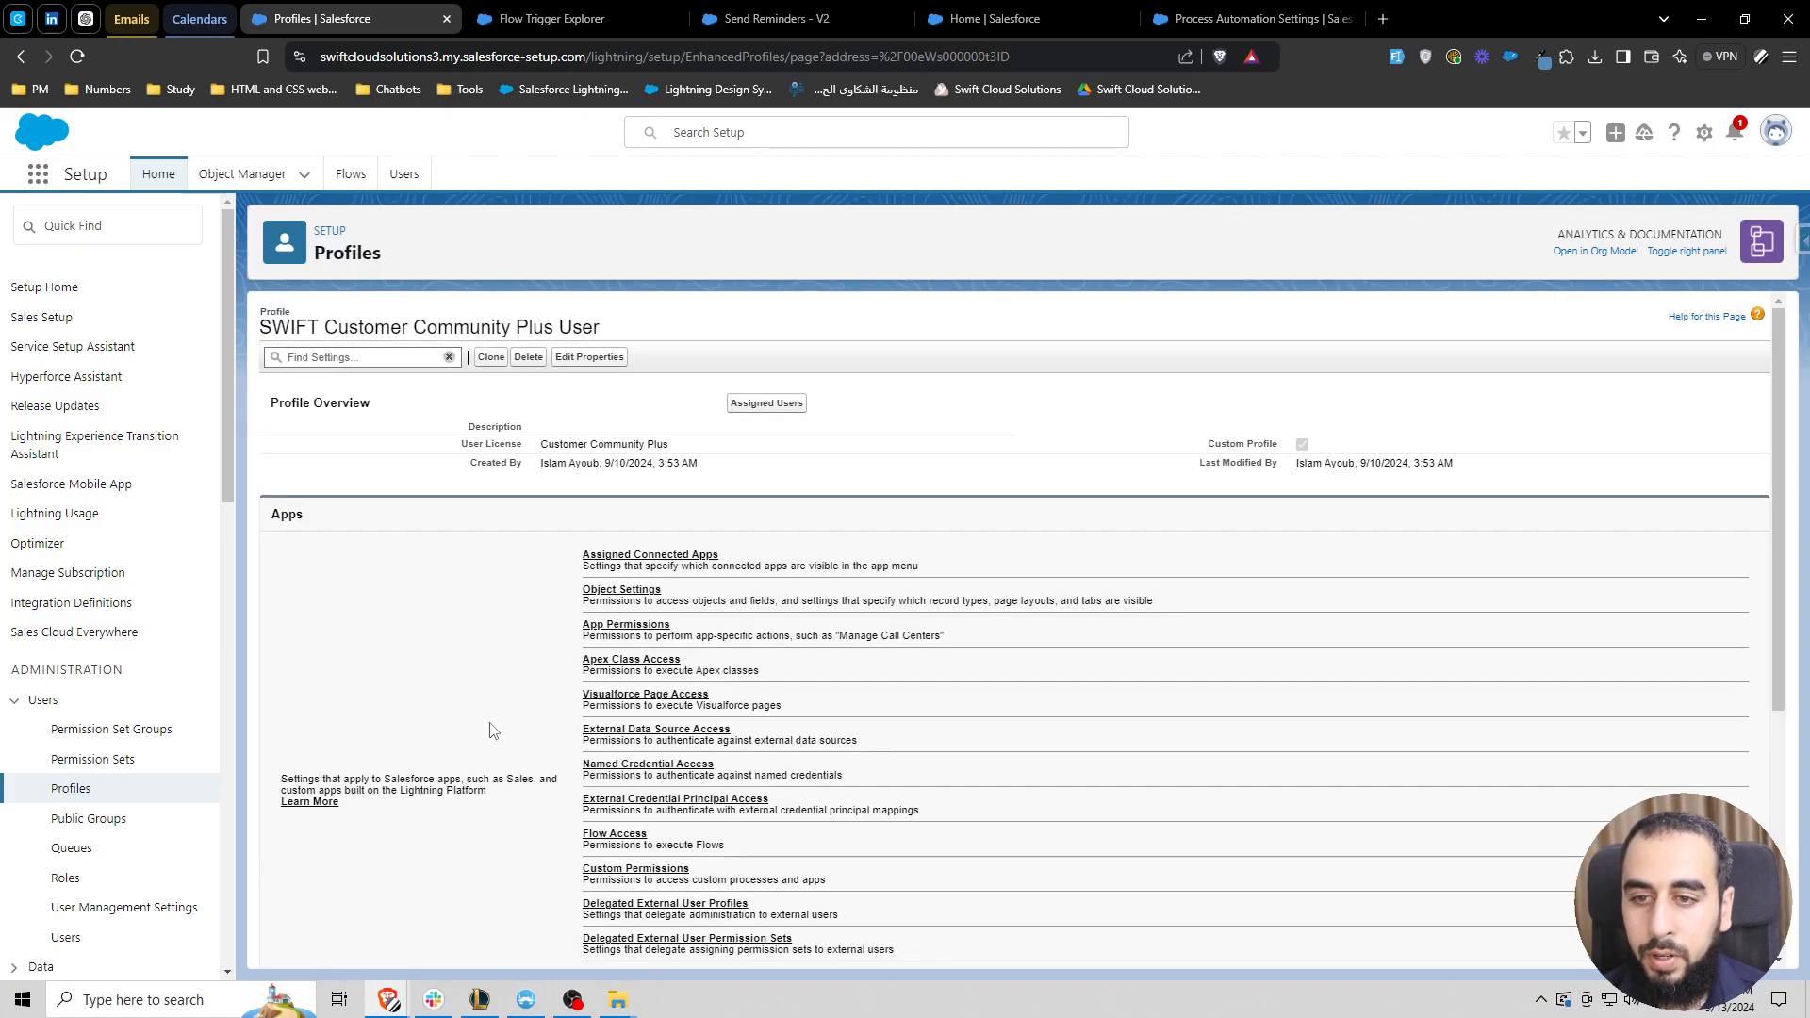
{"action": "scroll", "coordinate": [489, 731], "scroll_direction": "down", "scroll_amount": 1}
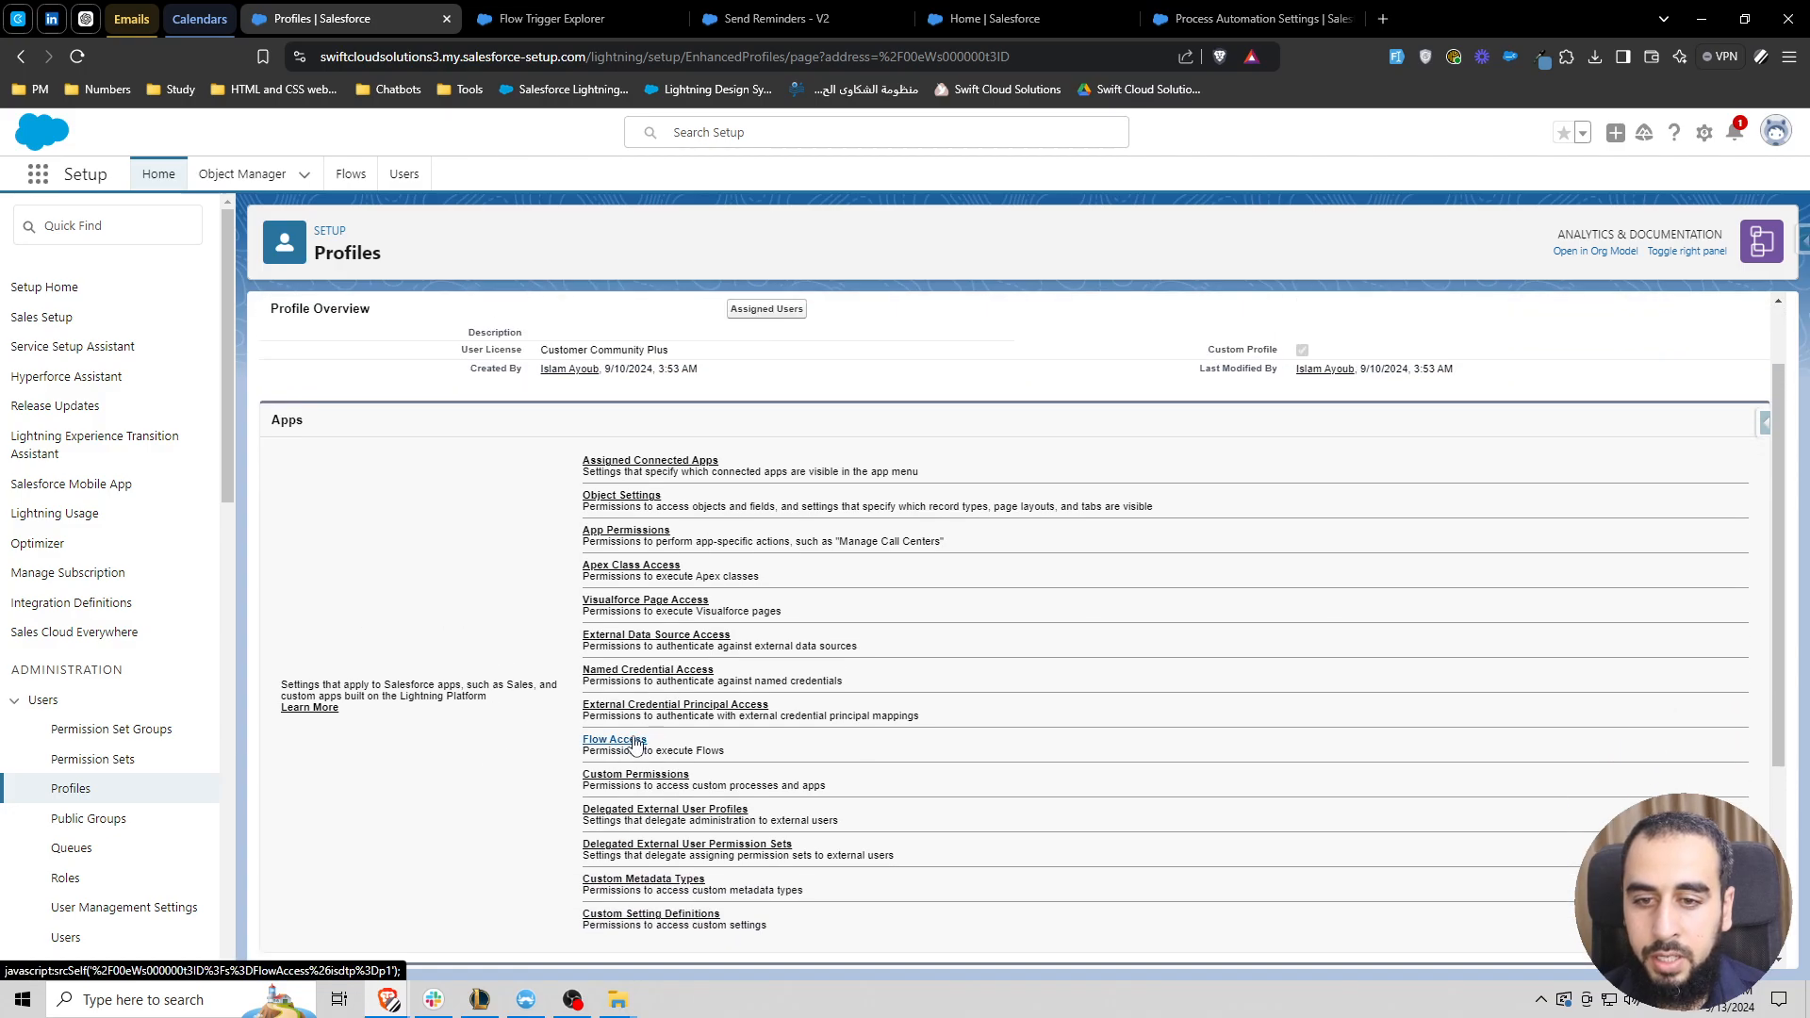
{"action": "left_click", "coordinate": [635, 745]}
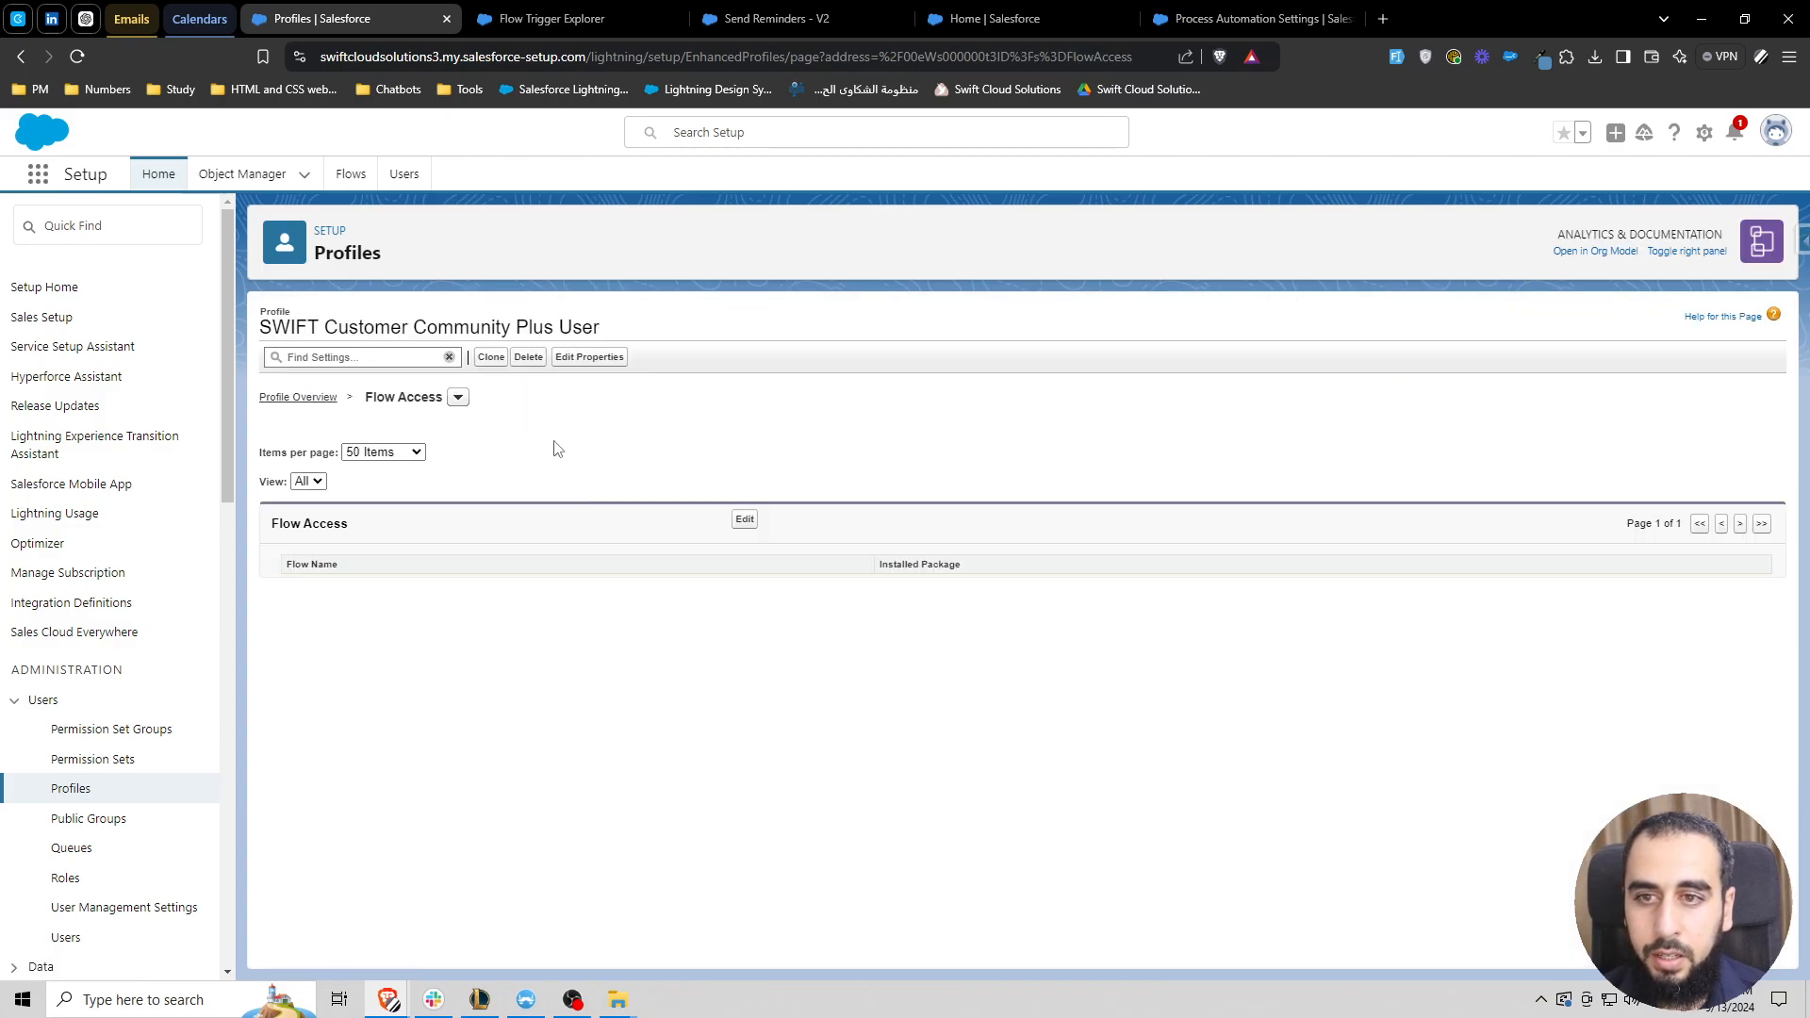
{"action": "left_click", "coordinate": [744, 521]}
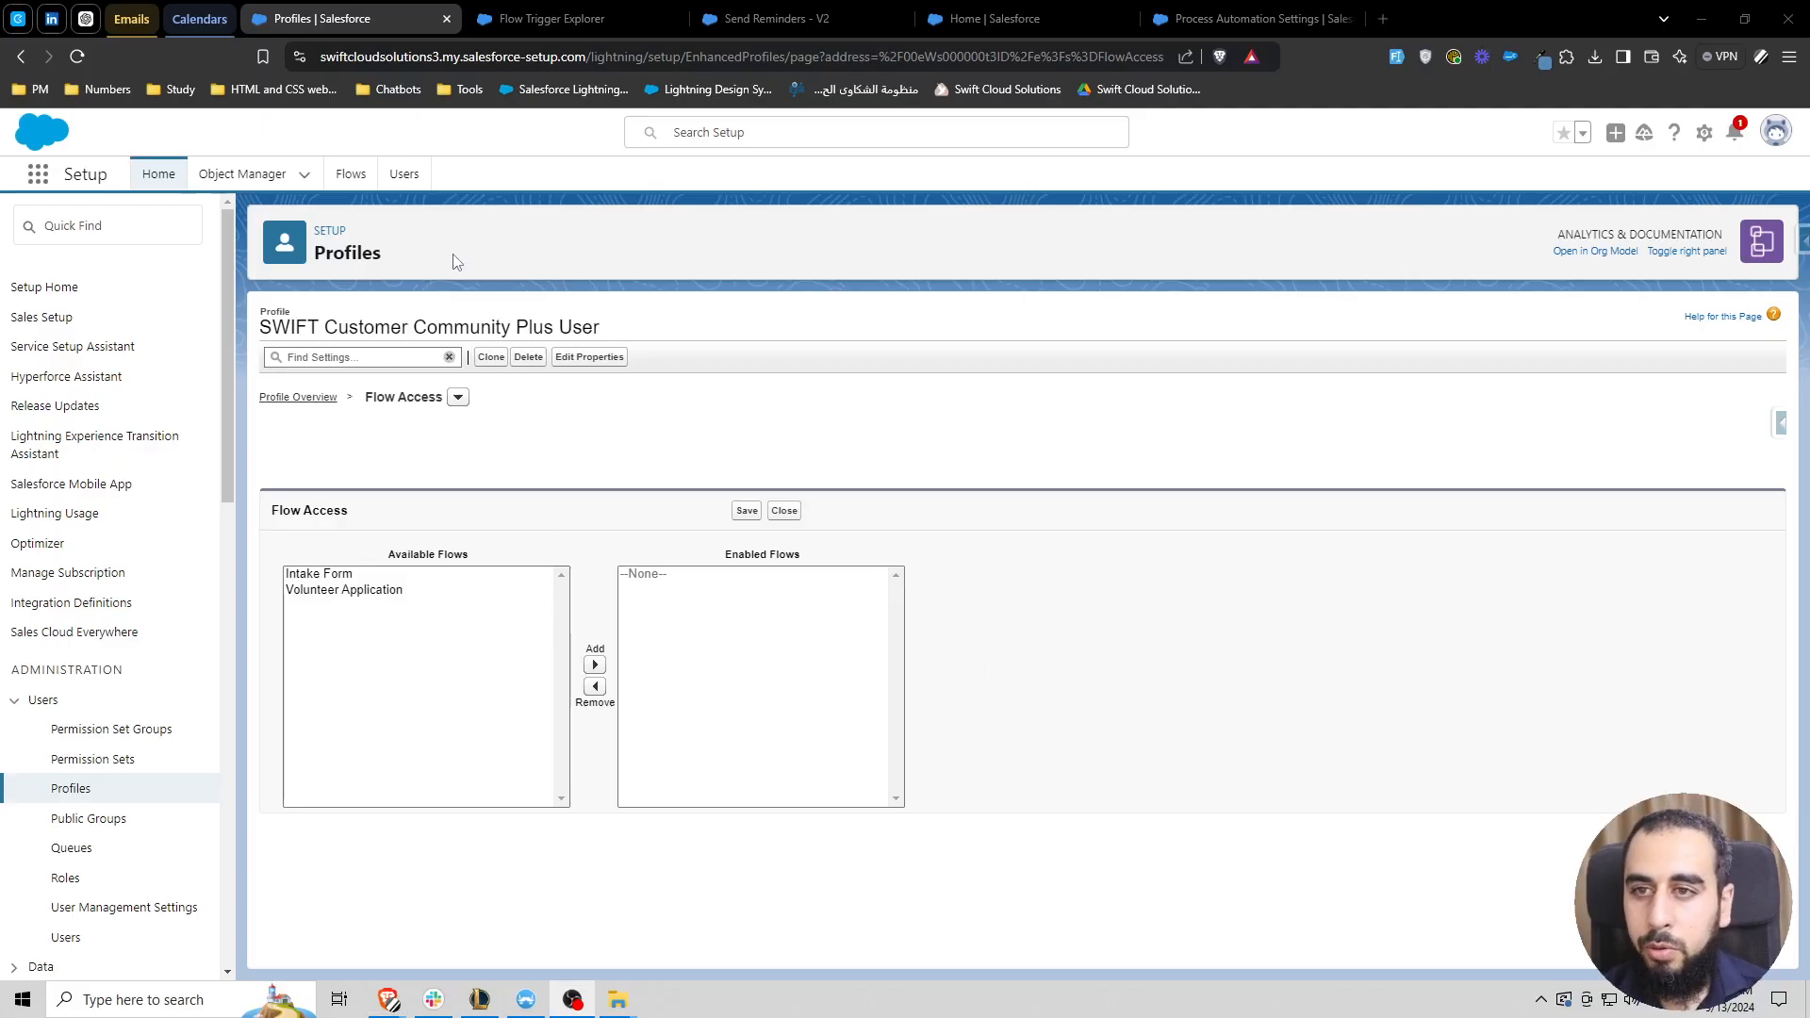
Close the Profiles, Flow Trigger Explorer and Send Reminders browser tabs to reach the Flow Interviews page
{"action": "left_click", "coordinate": [191, 234]}
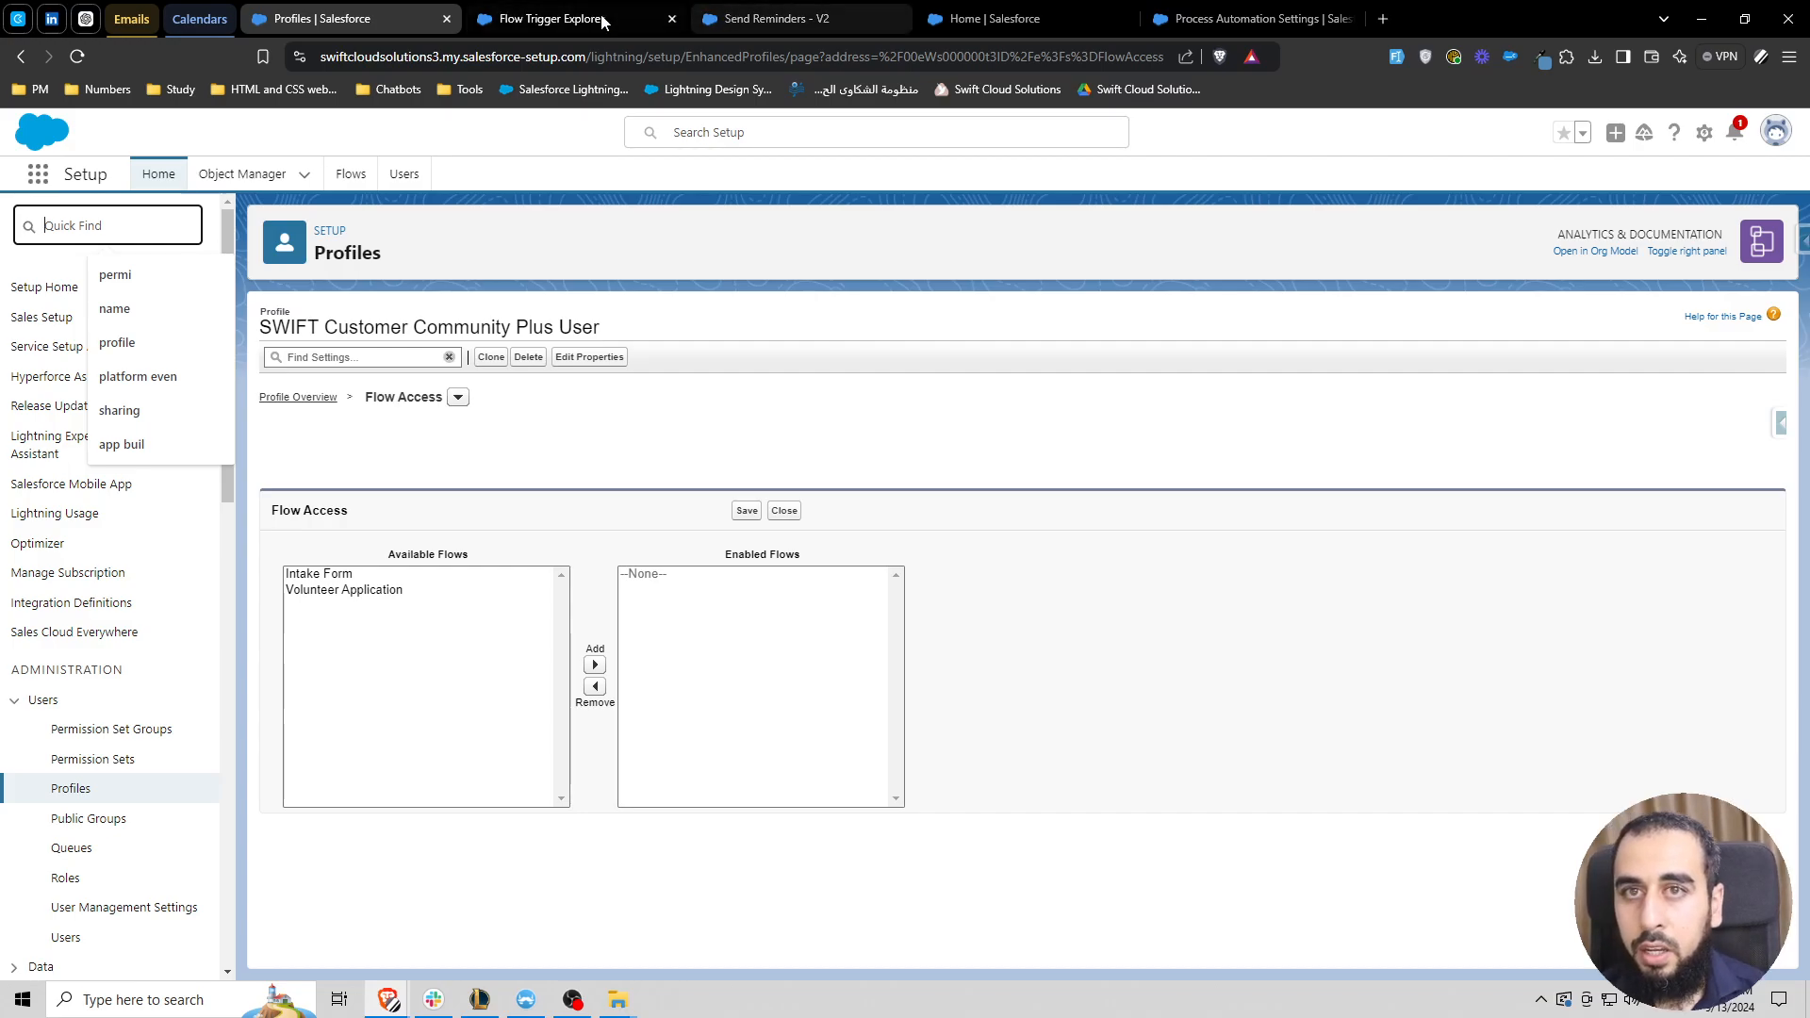
{"action": "left_click", "coordinate": [448, 20]}
{"action": "left_click", "coordinate": [448, 19]}
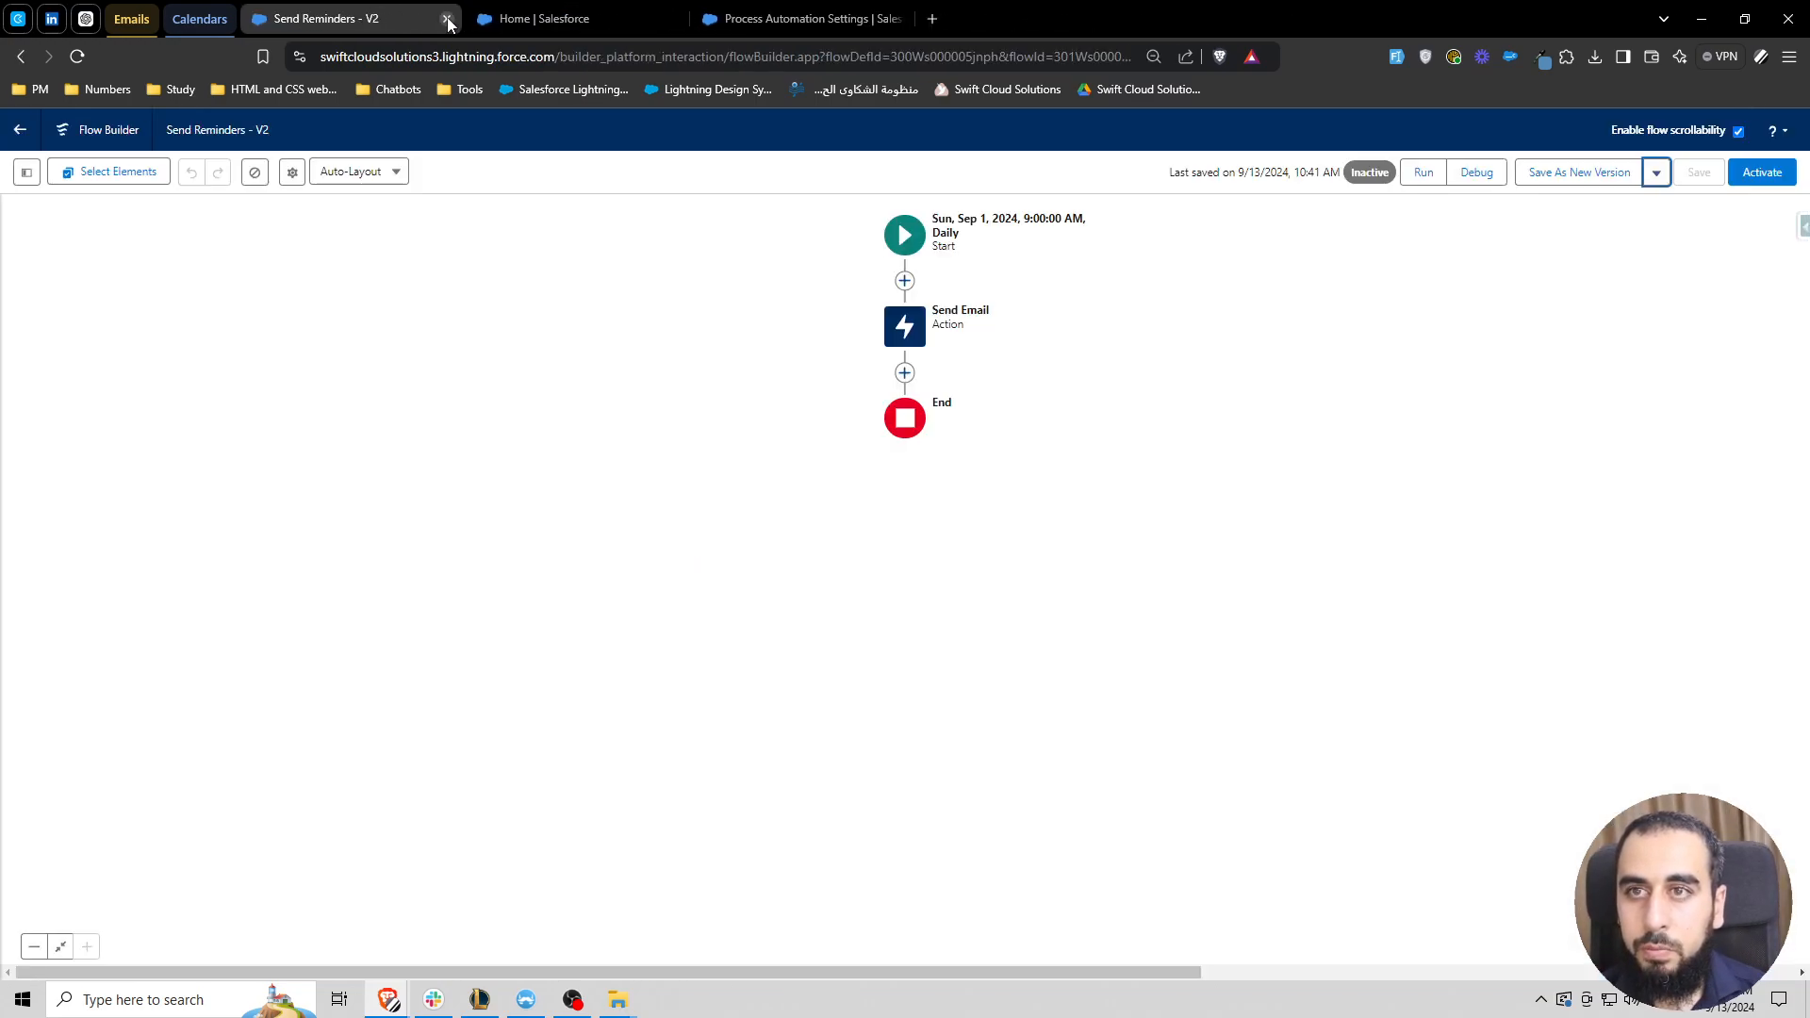
{"action": "left_click", "coordinate": [448, 20]}
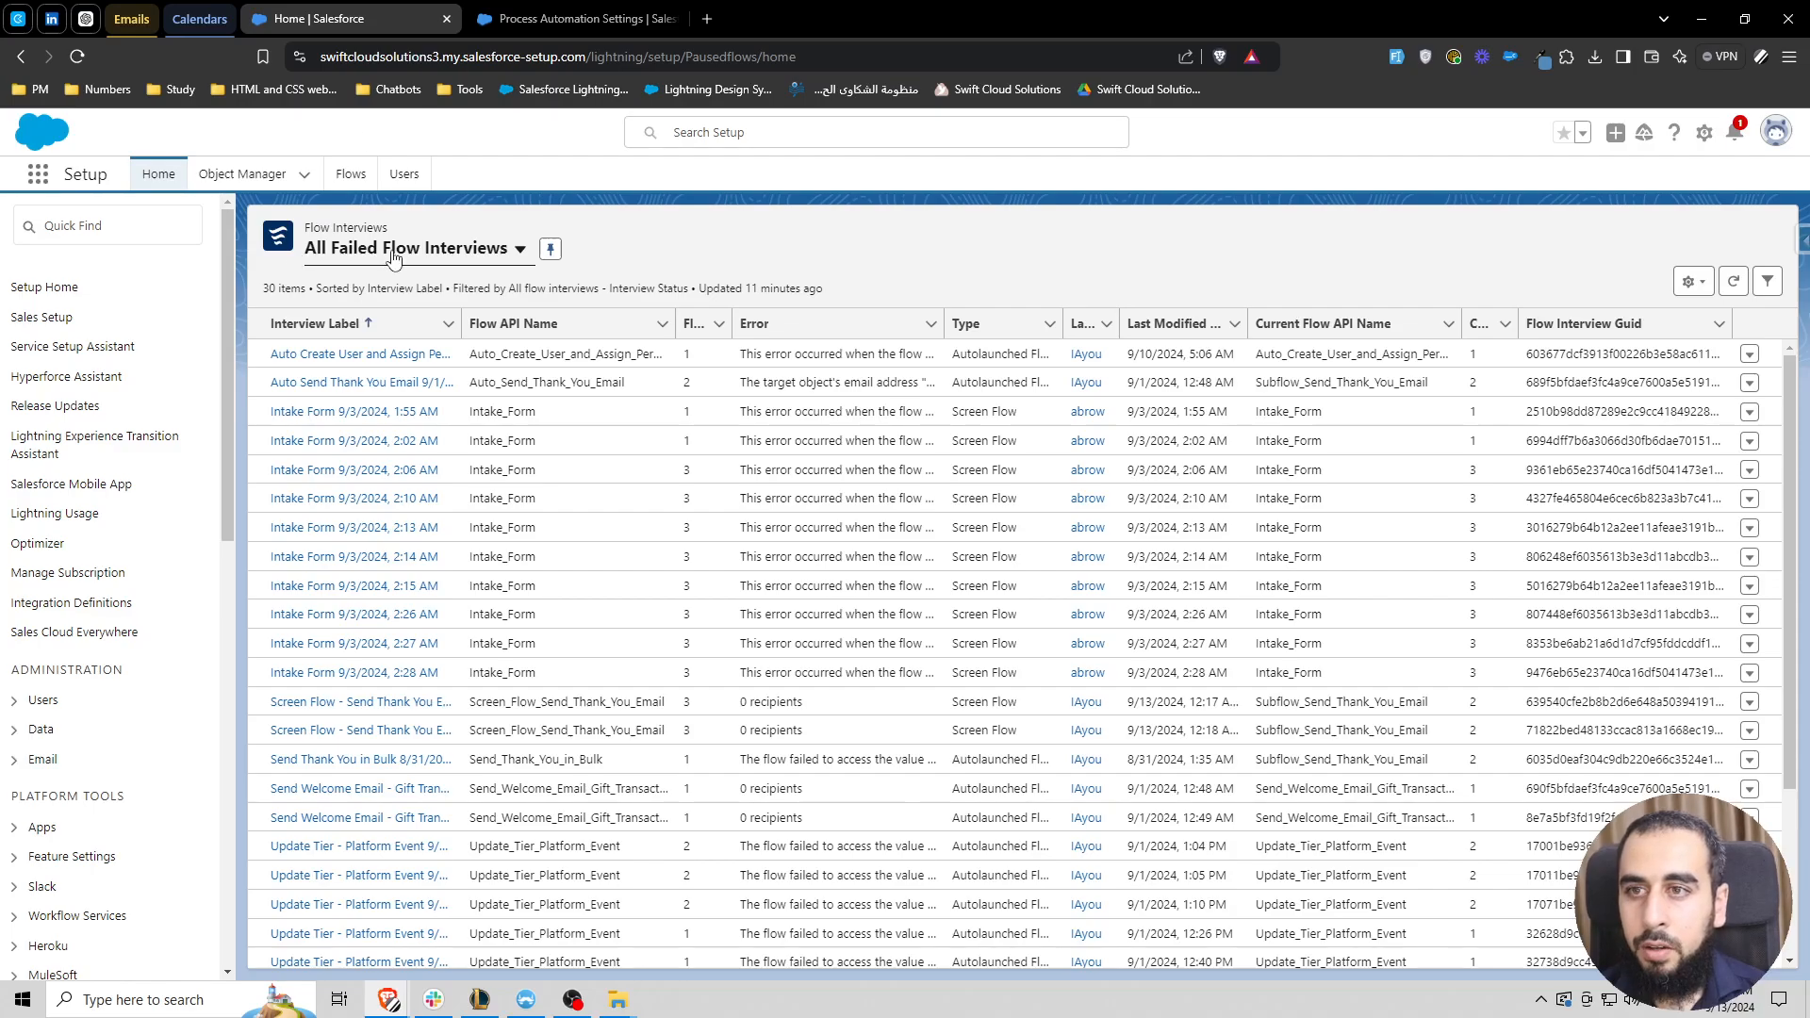
Search Setup for "failed flow" and display the All Failed Flow Interviews list view
{"action": "left_click", "coordinate": [138, 228]}
{"action": "type", "text": "fai"}
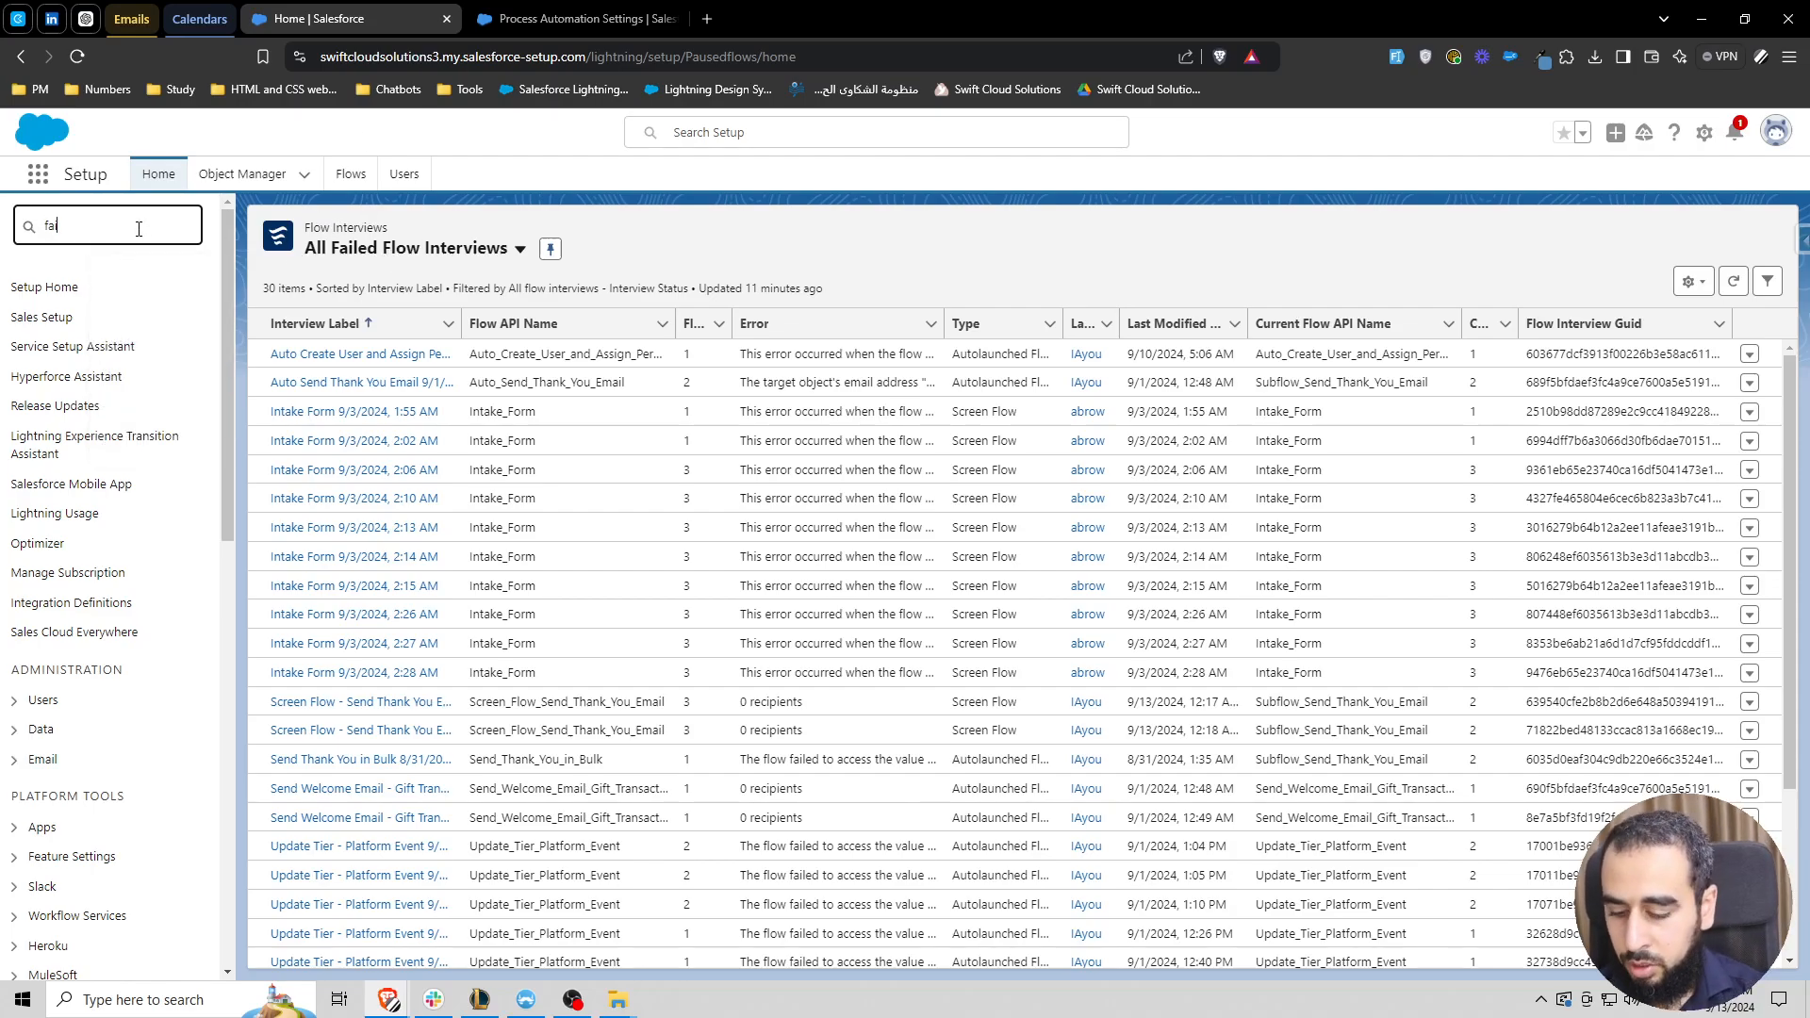
{"action": "type", "text": "led flow"}
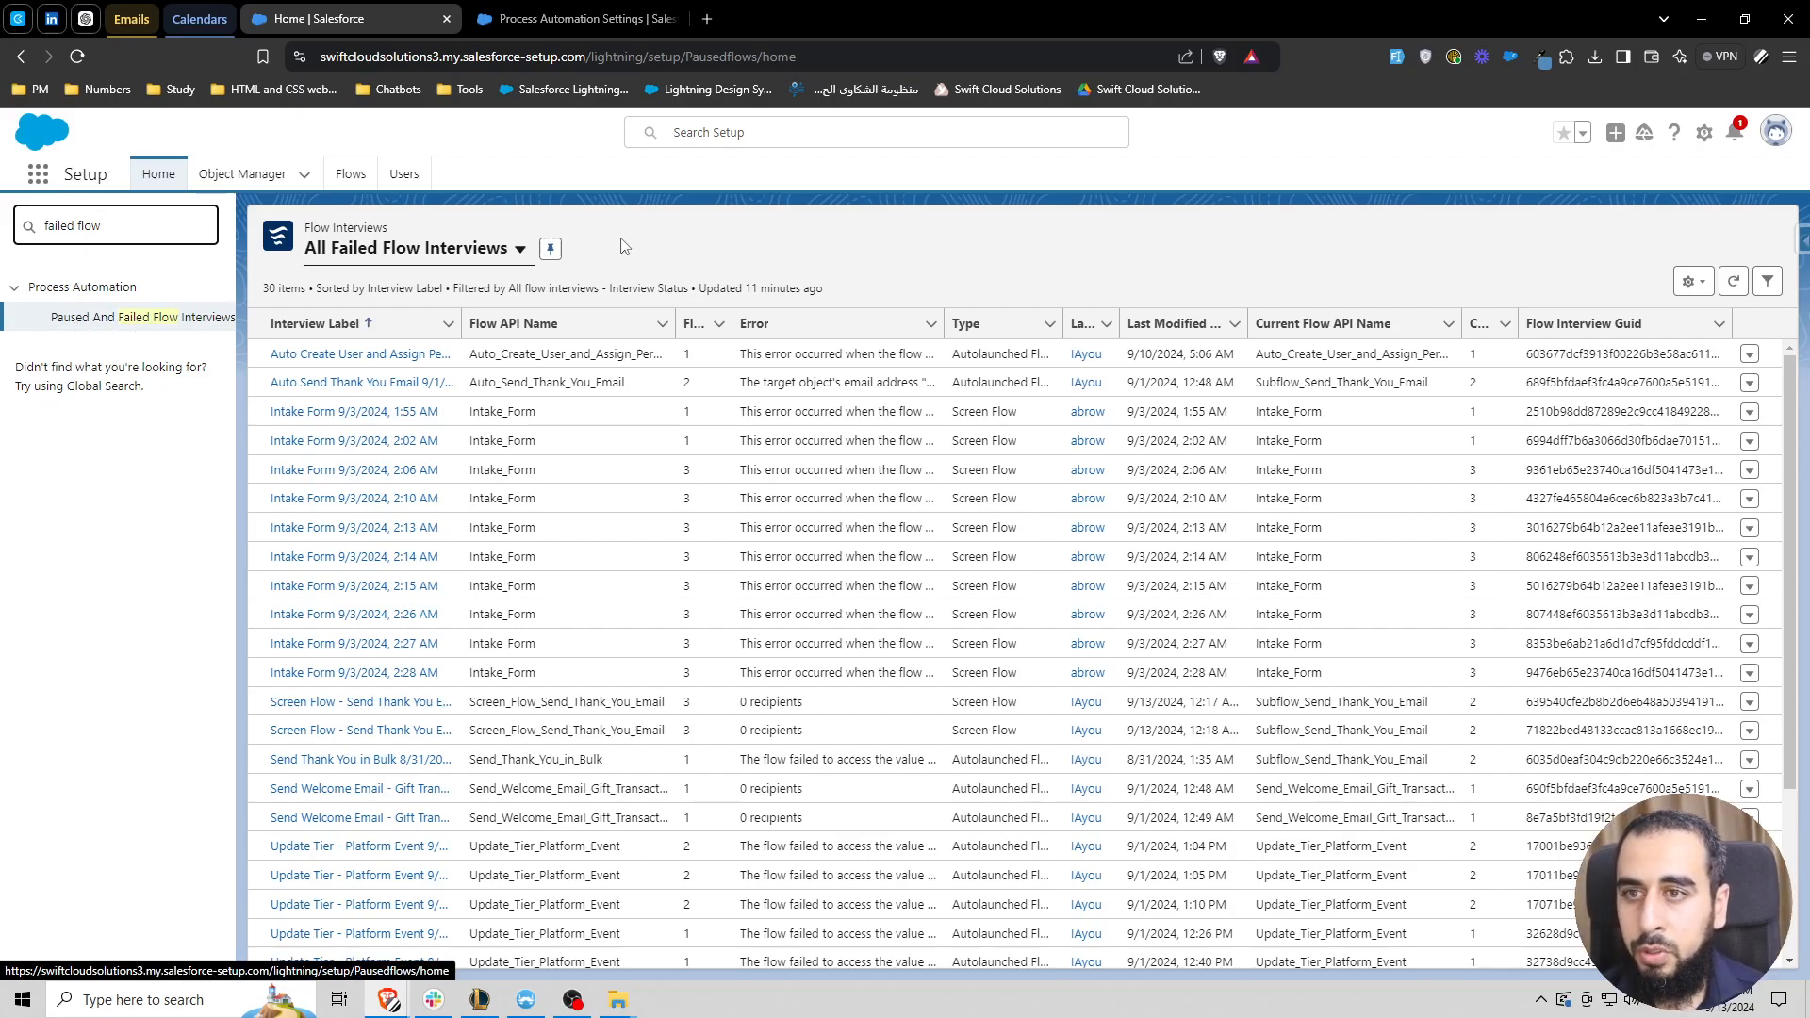
{"action": "left_click", "coordinate": [402, 250]}
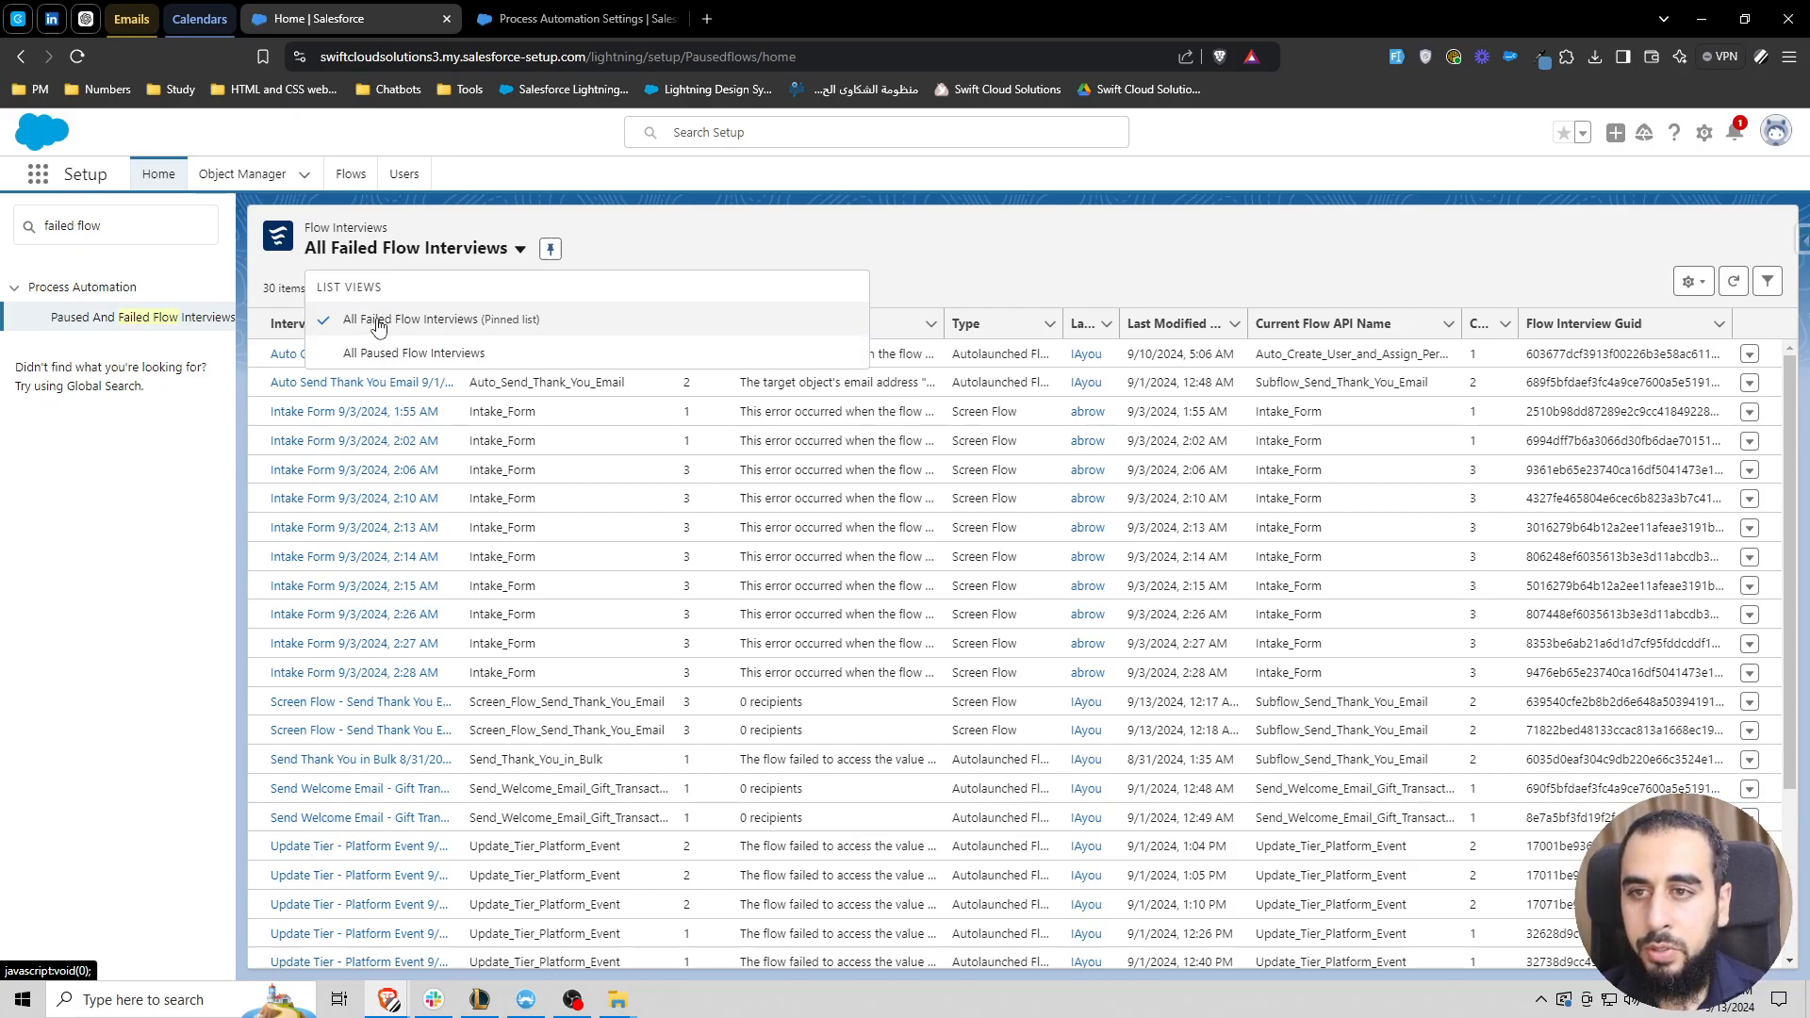
{"action": "left_click", "coordinate": [379, 320]}
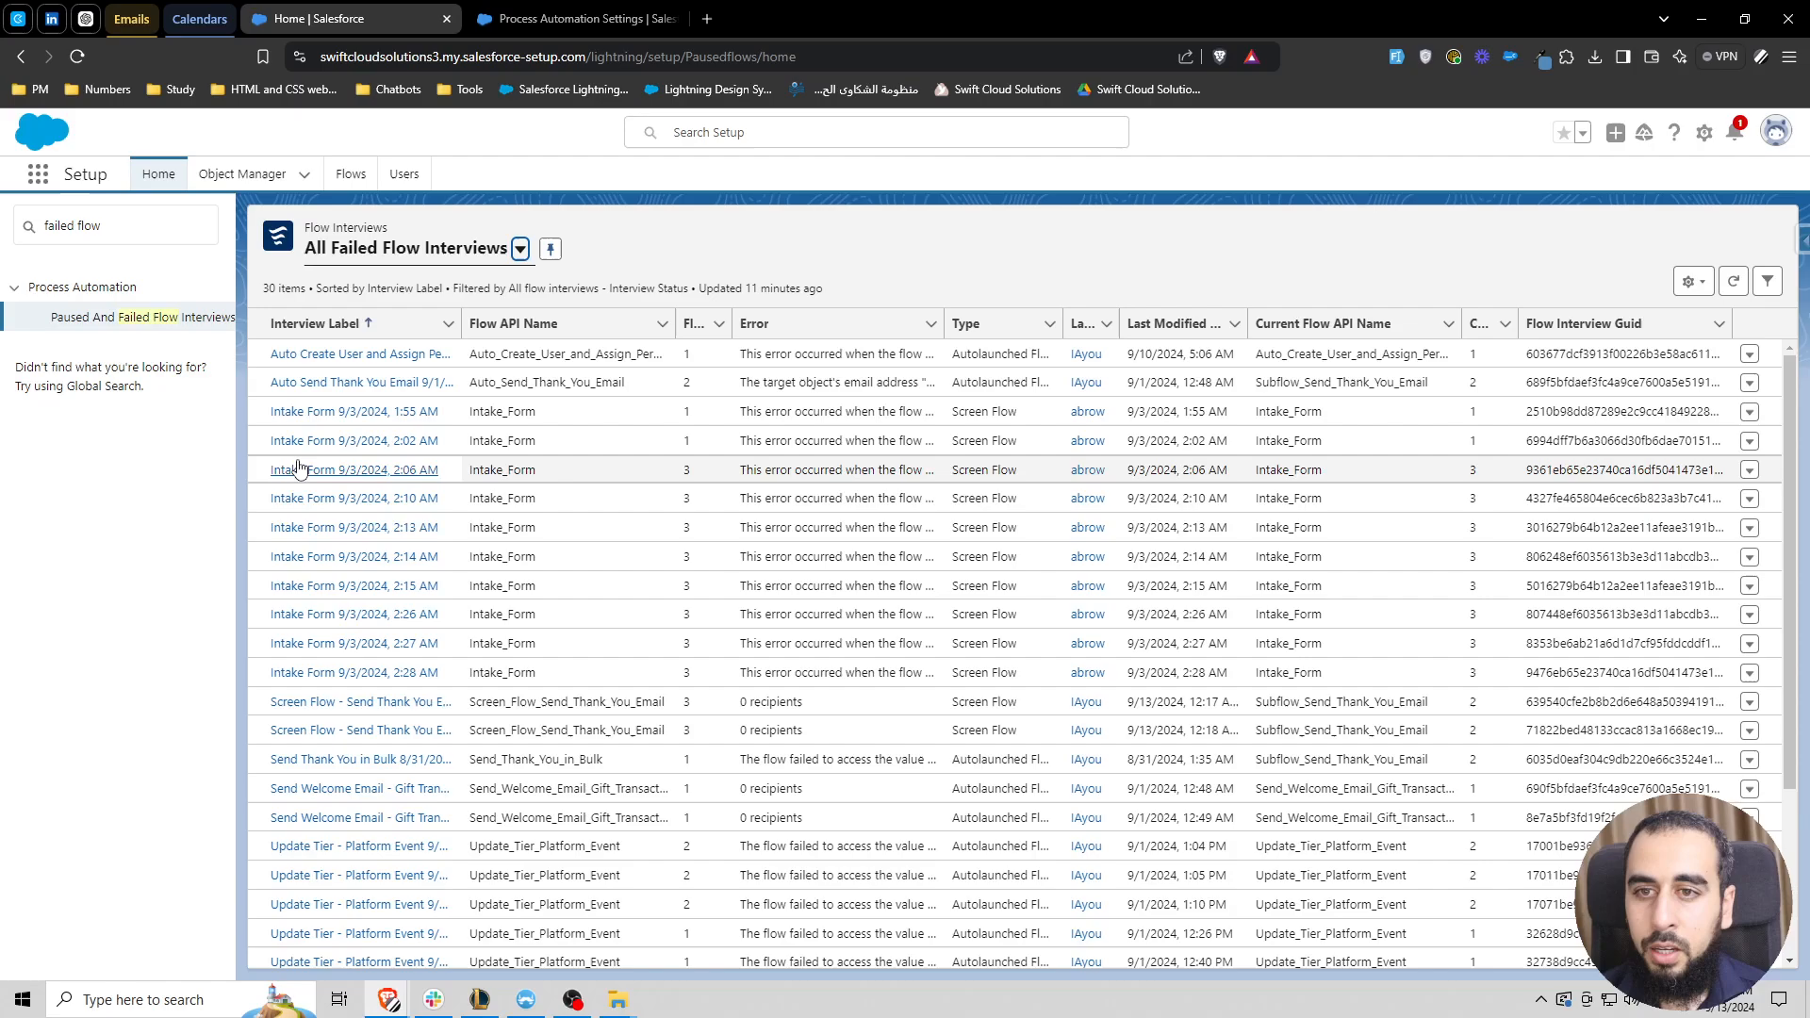
Open the failed Intake Form interview of 9/3/2024, 1:55 AM and examine its run status and debug details
{"action": "left_click", "coordinate": [397, 423]}
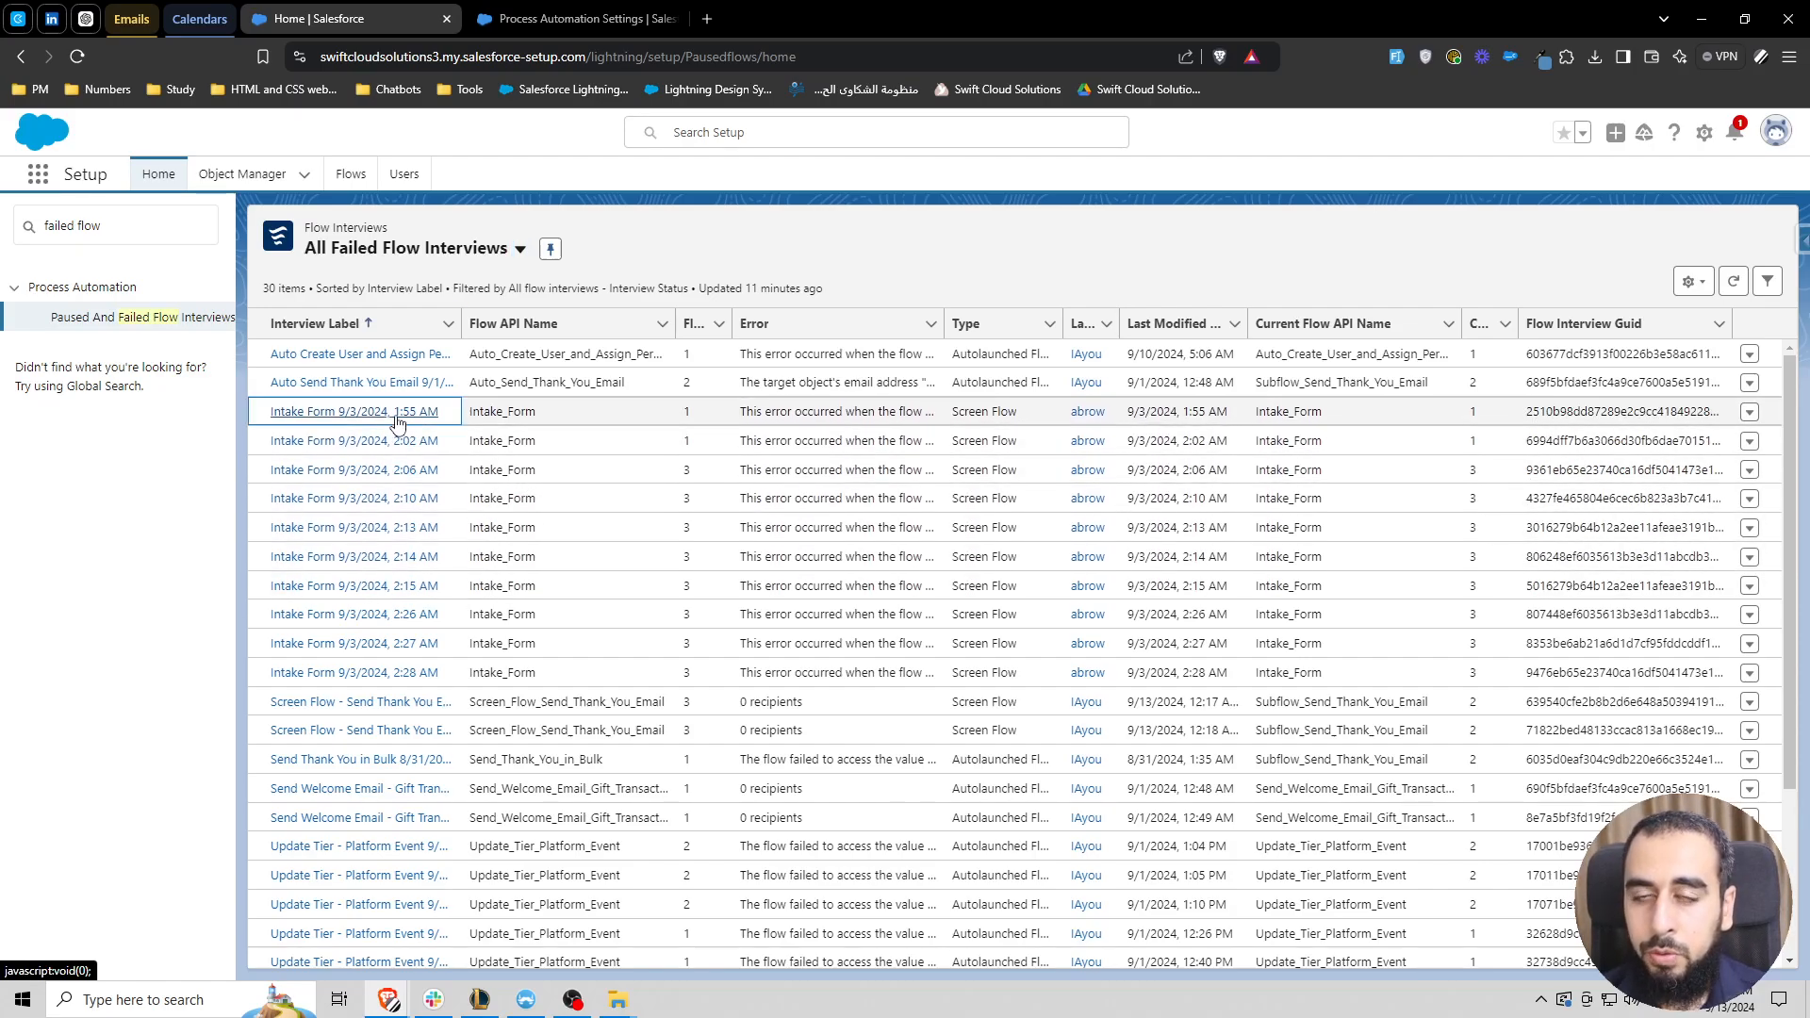
{"action": "left_click", "coordinate": [397, 423]}
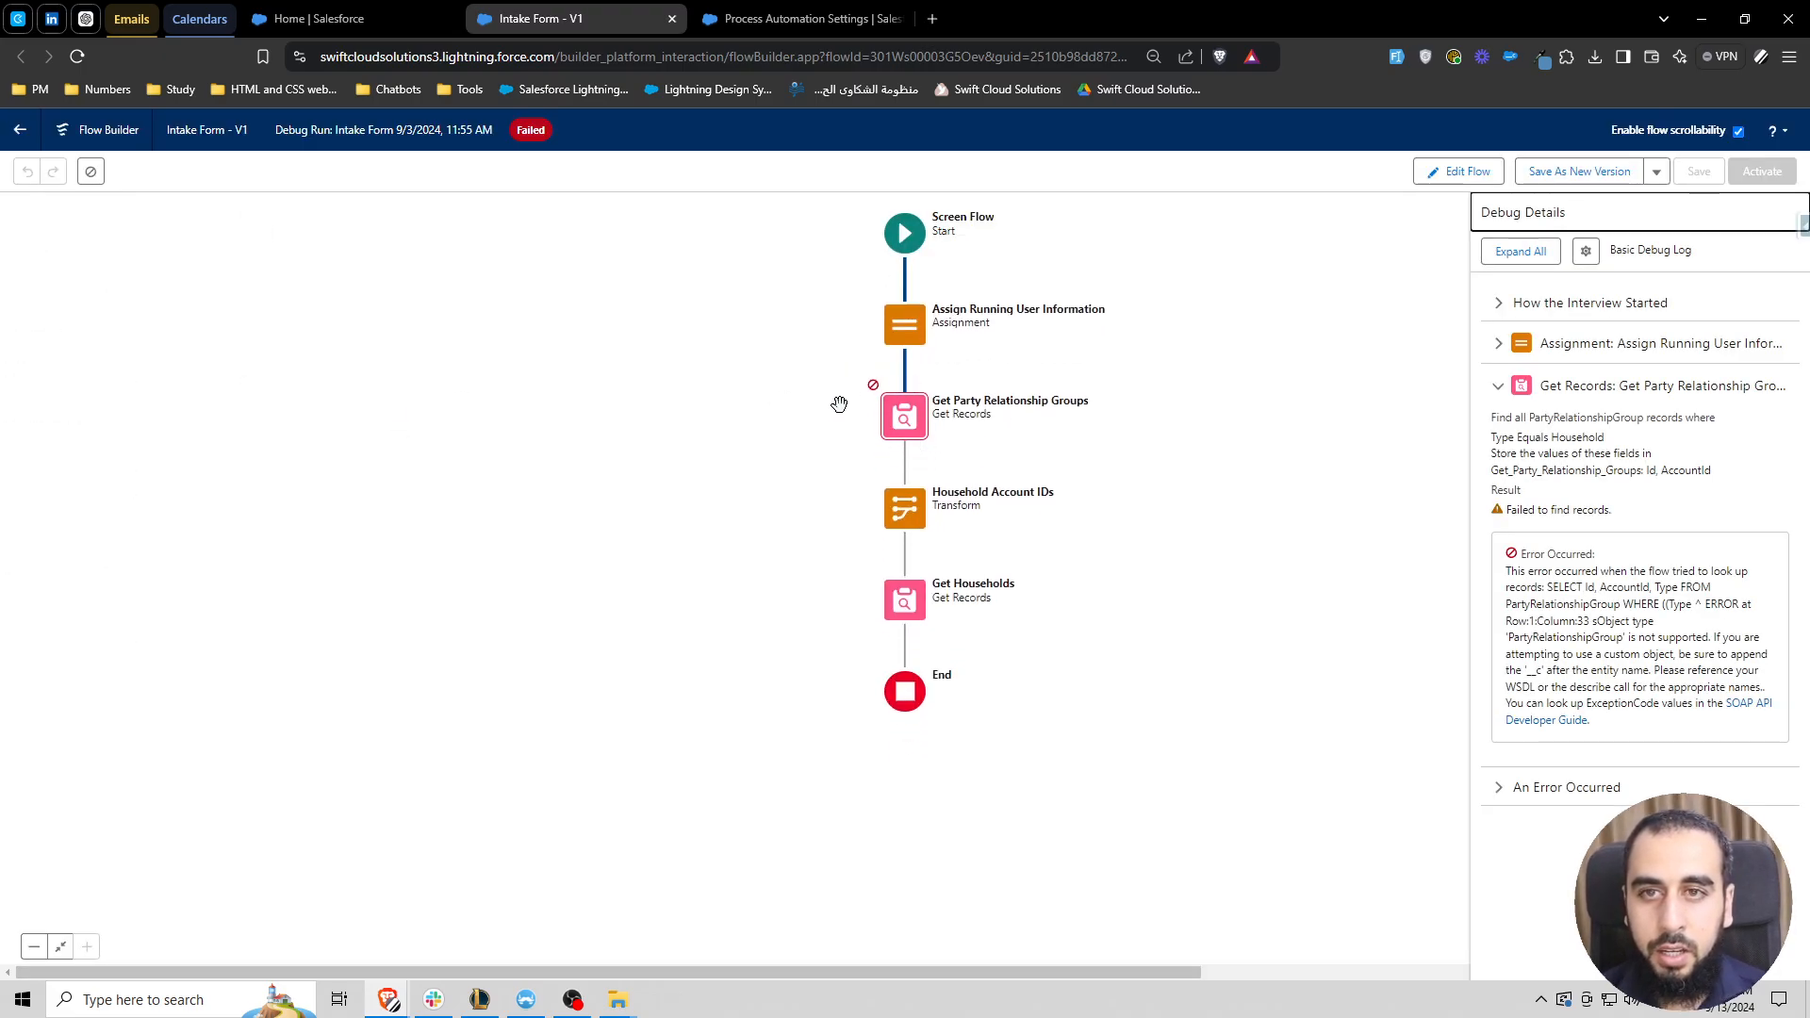
{"action": "left_click", "coordinate": [528, 129]}
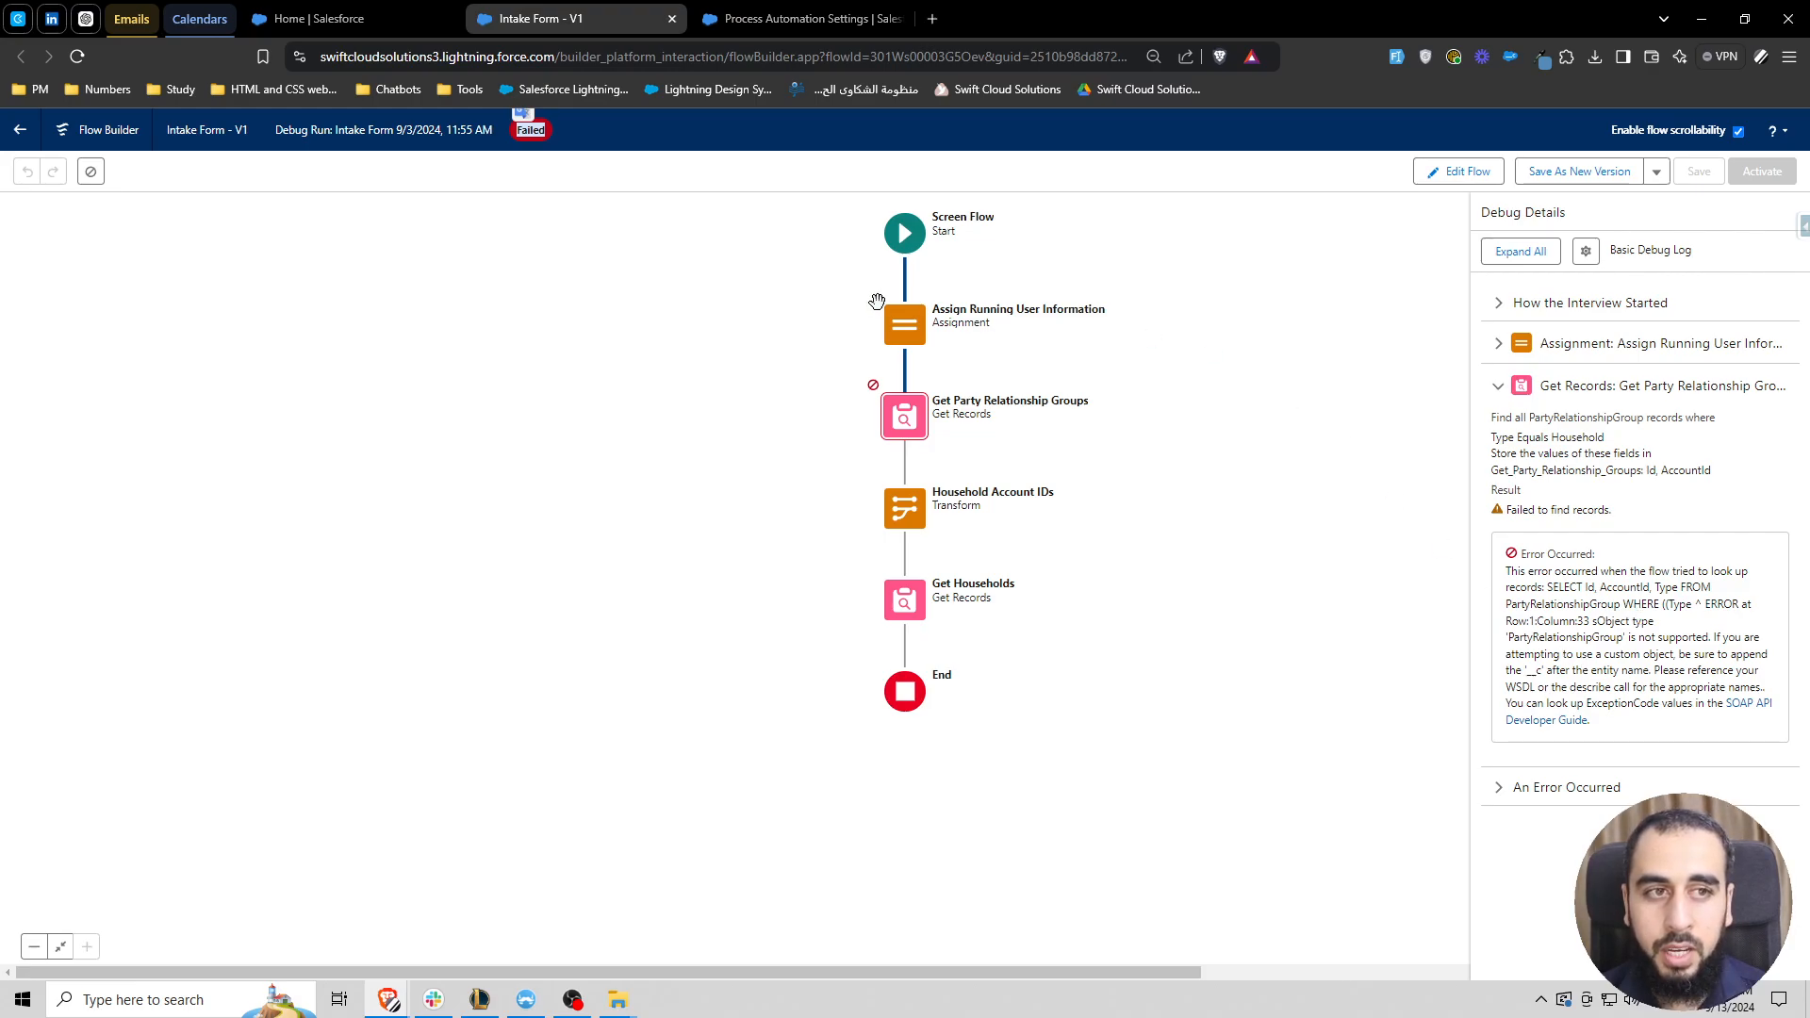
{"action": "left_click", "coordinate": [696, 133]}
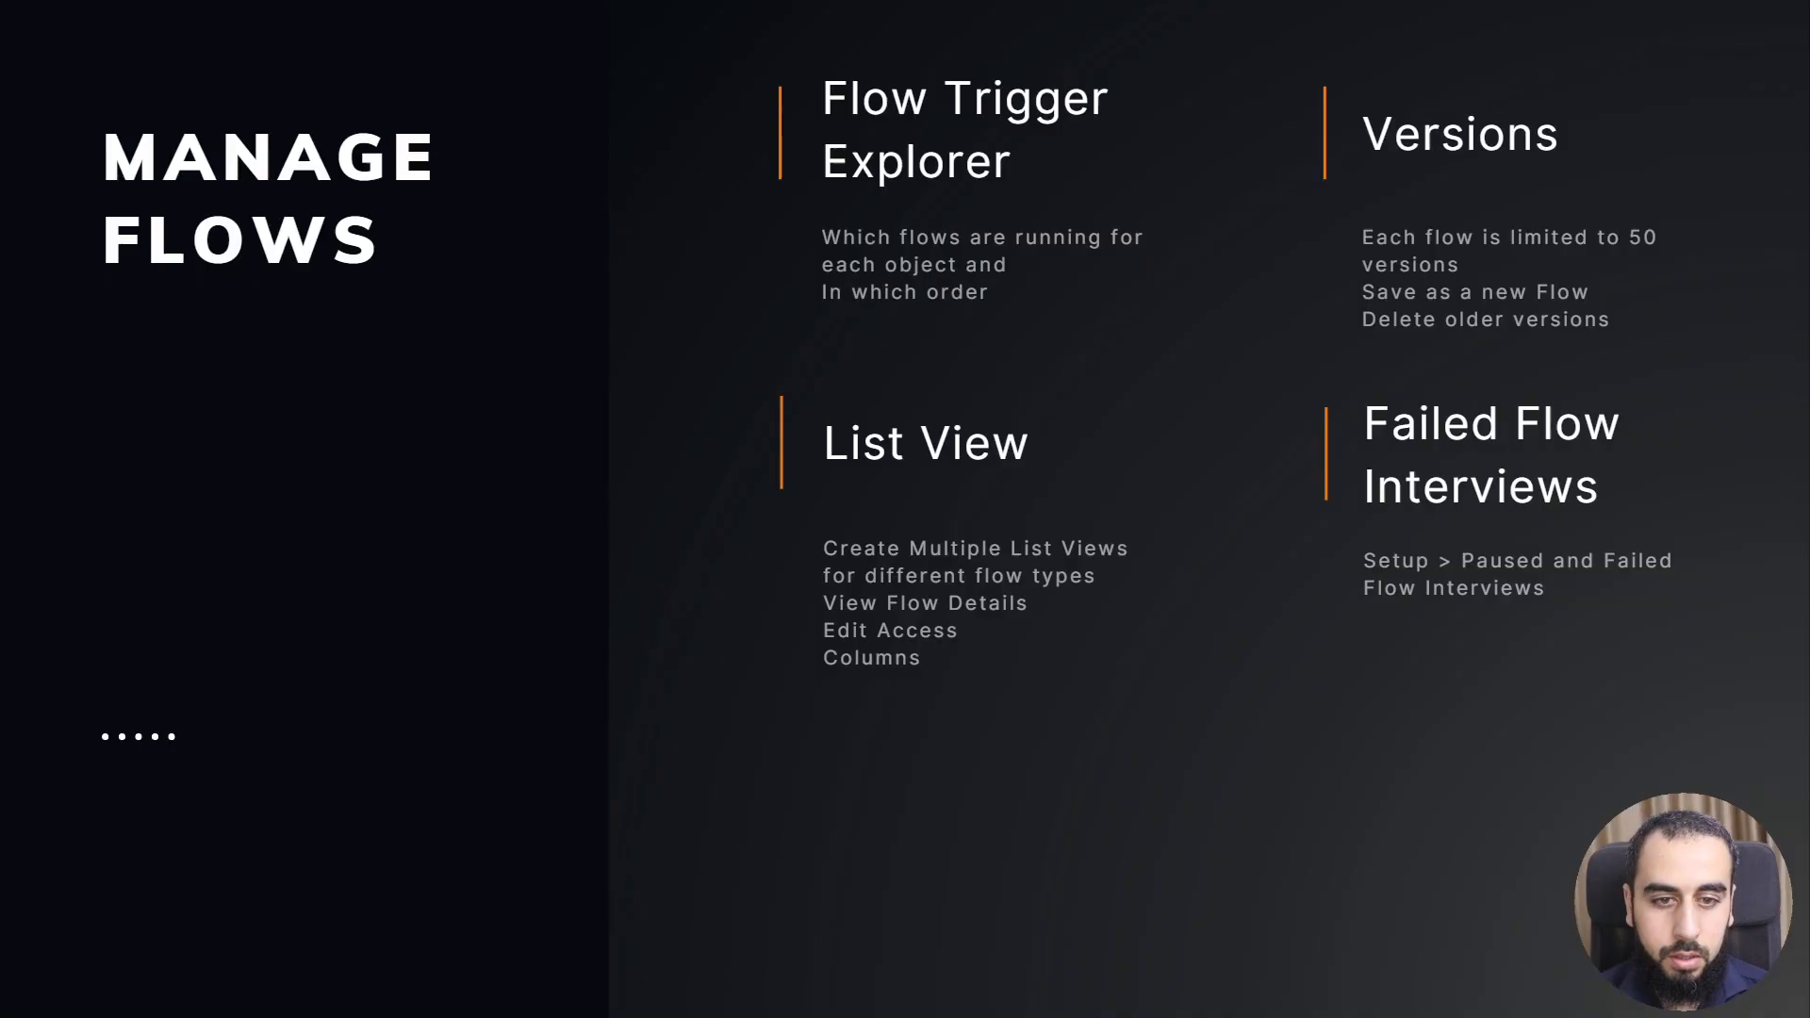
{"action": "left_click", "coordinate": [1120, 753]}
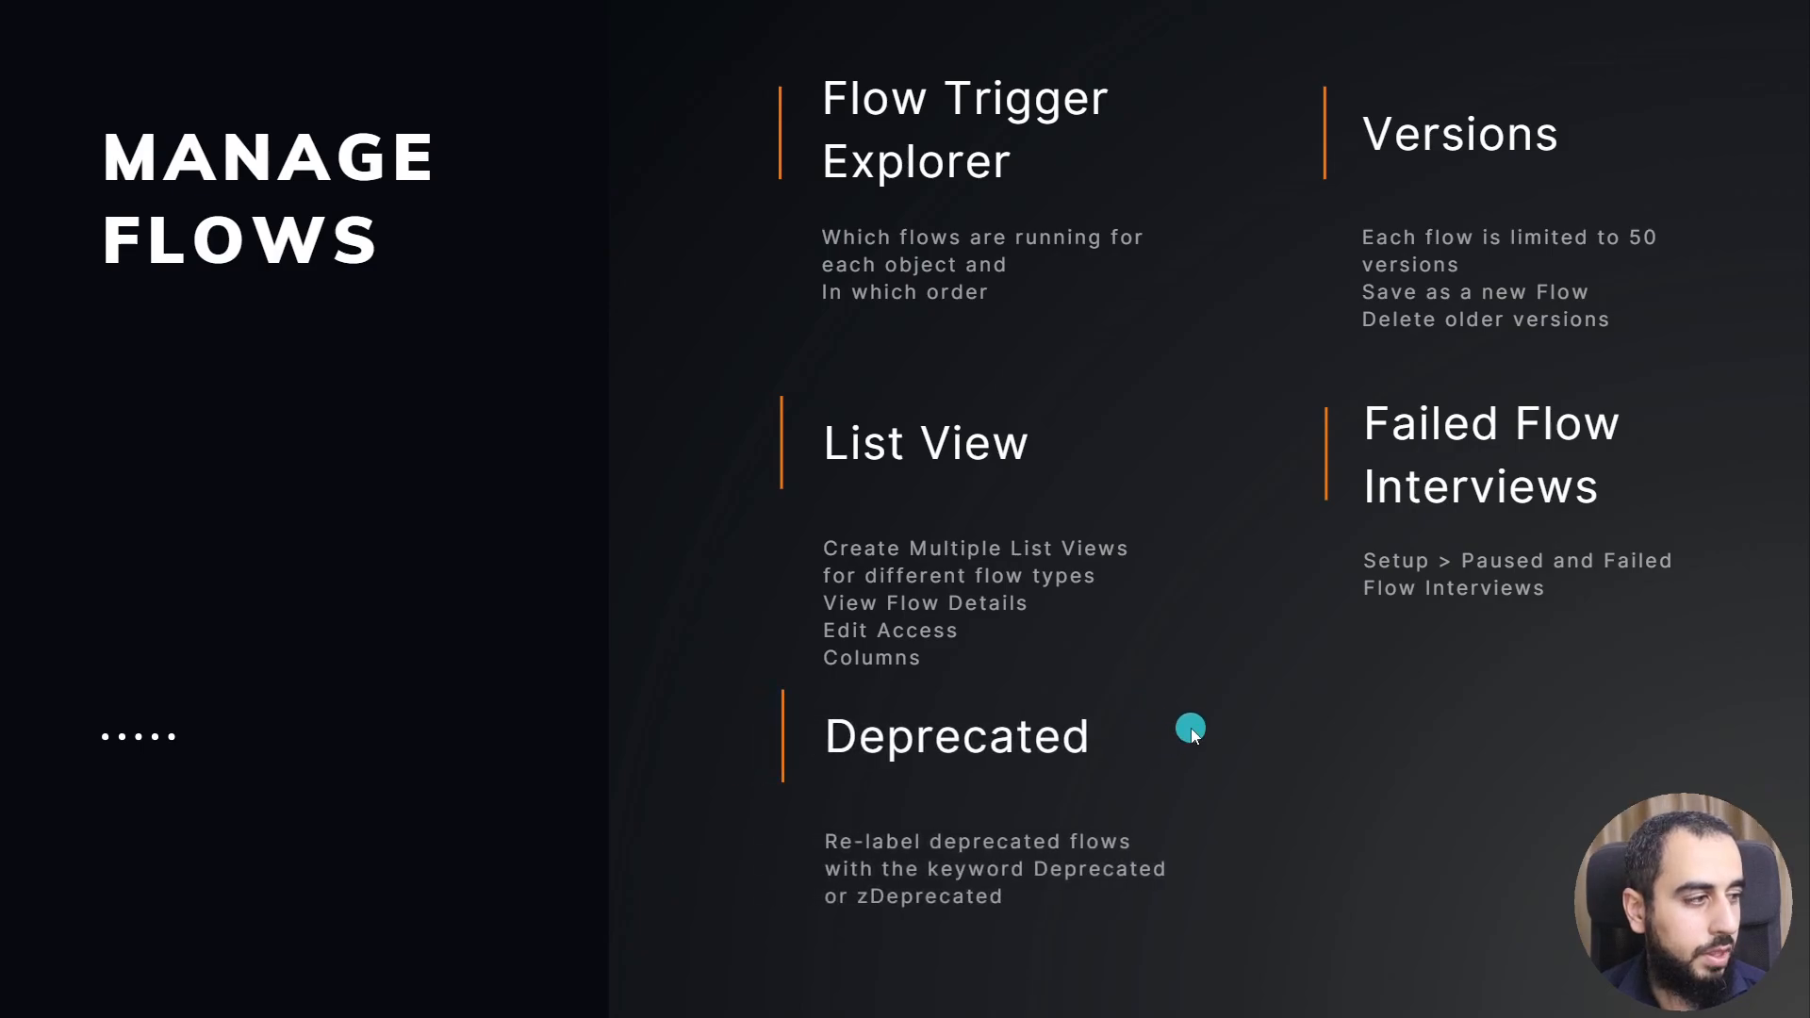